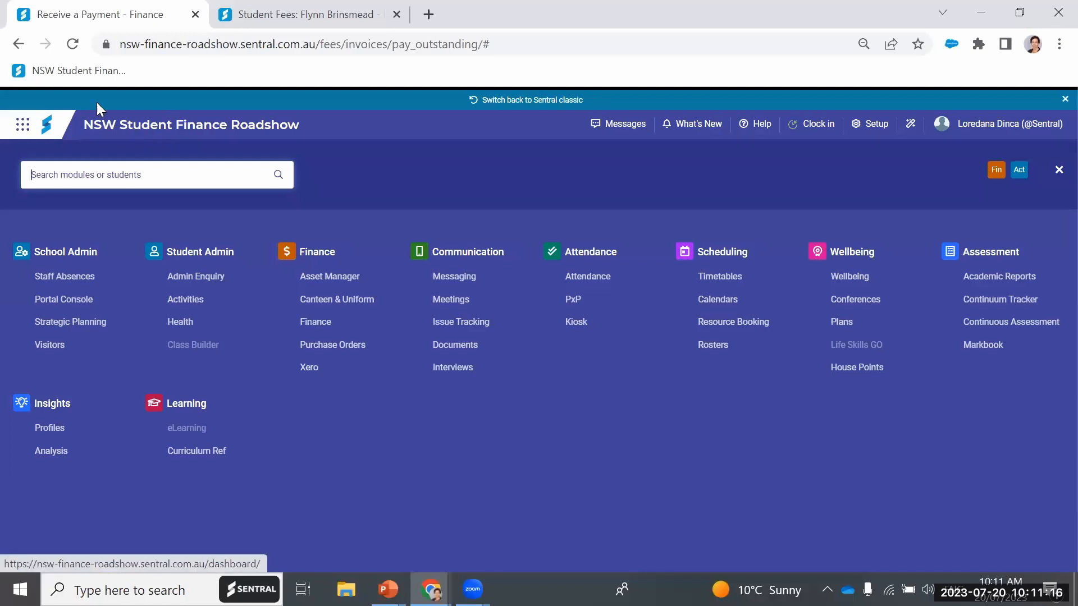
Search the modules for "fina" and open the Finance module
click(22, 126)
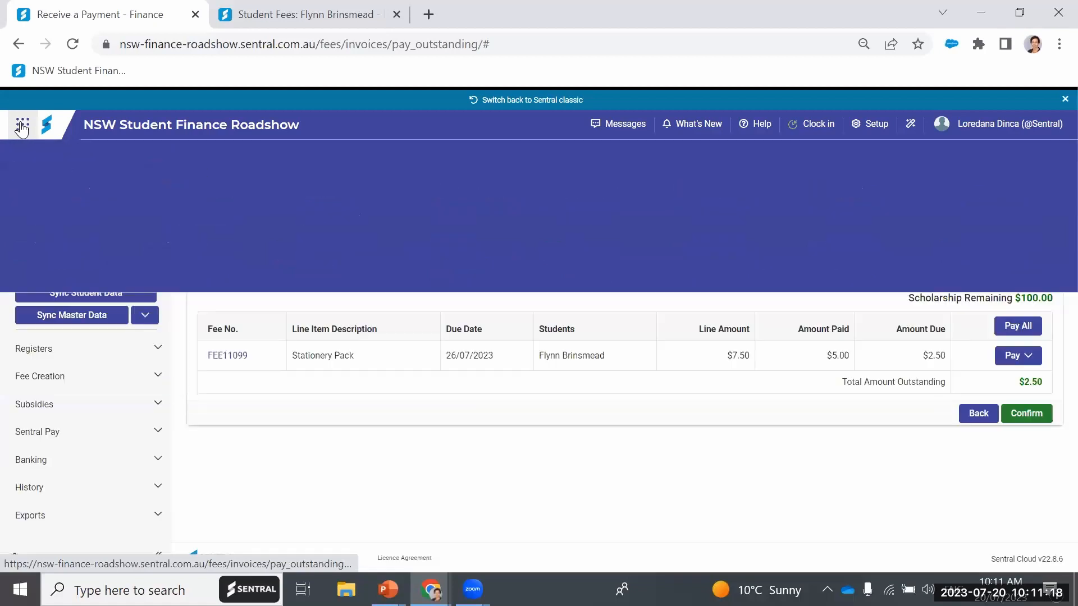
click(22, 127)
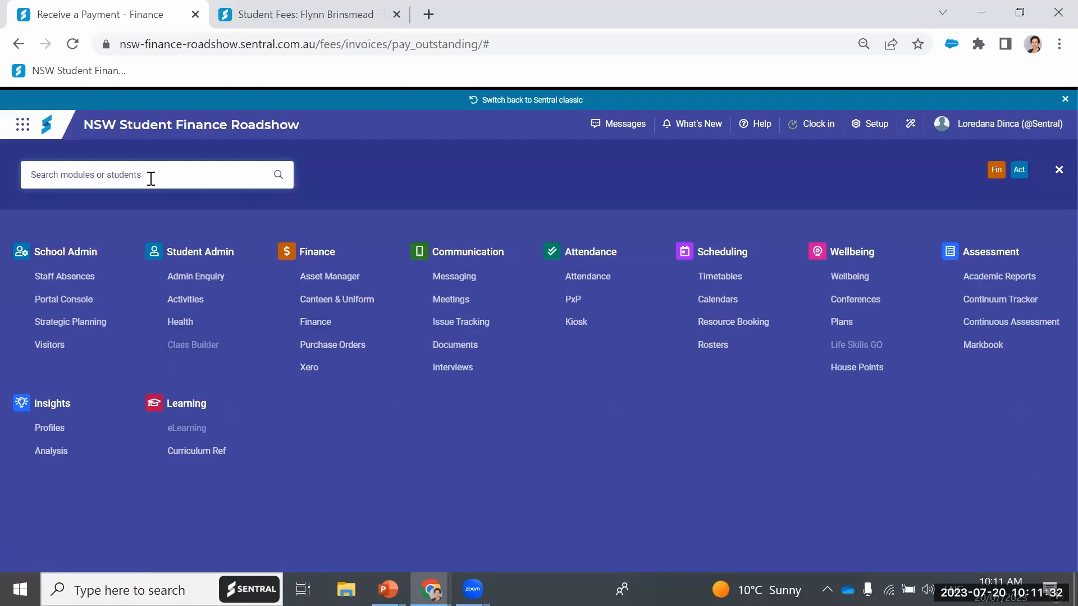
text(fina)
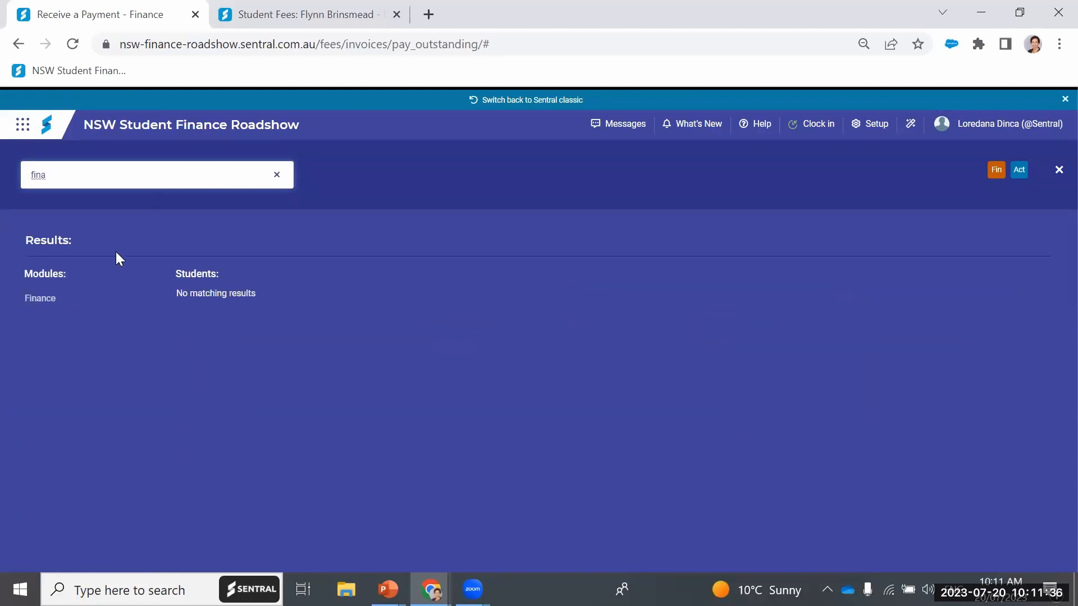
click(40, 303)
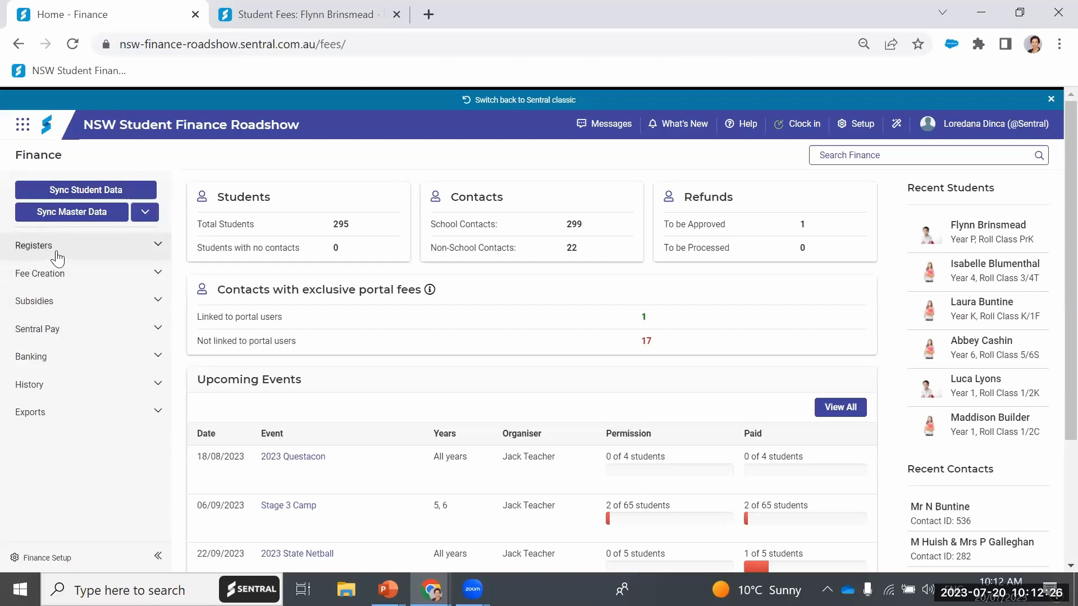
Open the Fee Register, filter it by the Authorised fee status and look through the listed fees
click(158, 249)
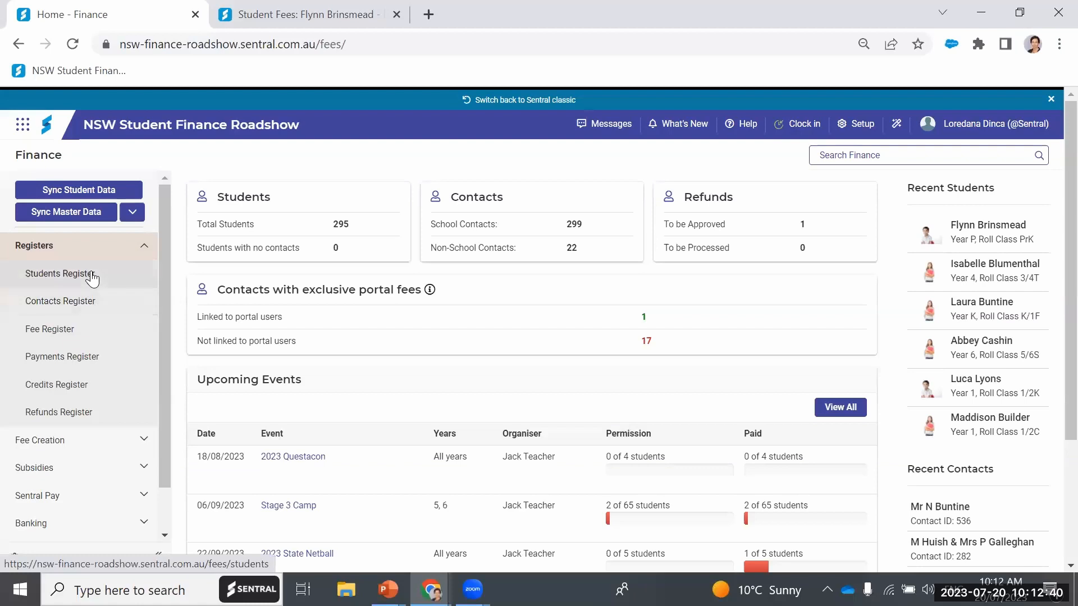
click(53, 340)
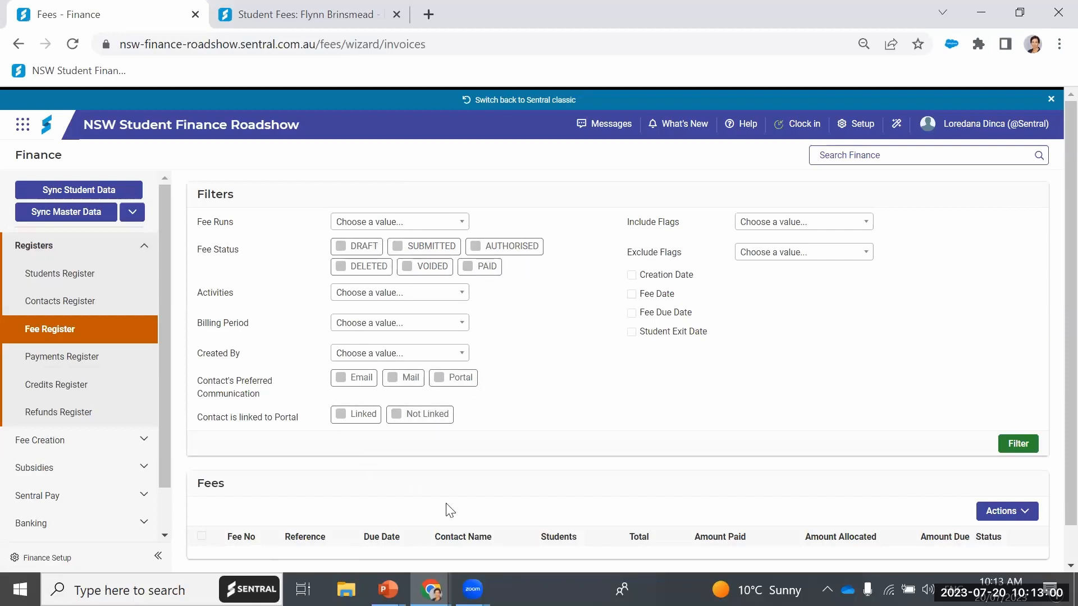
click(507, 254)
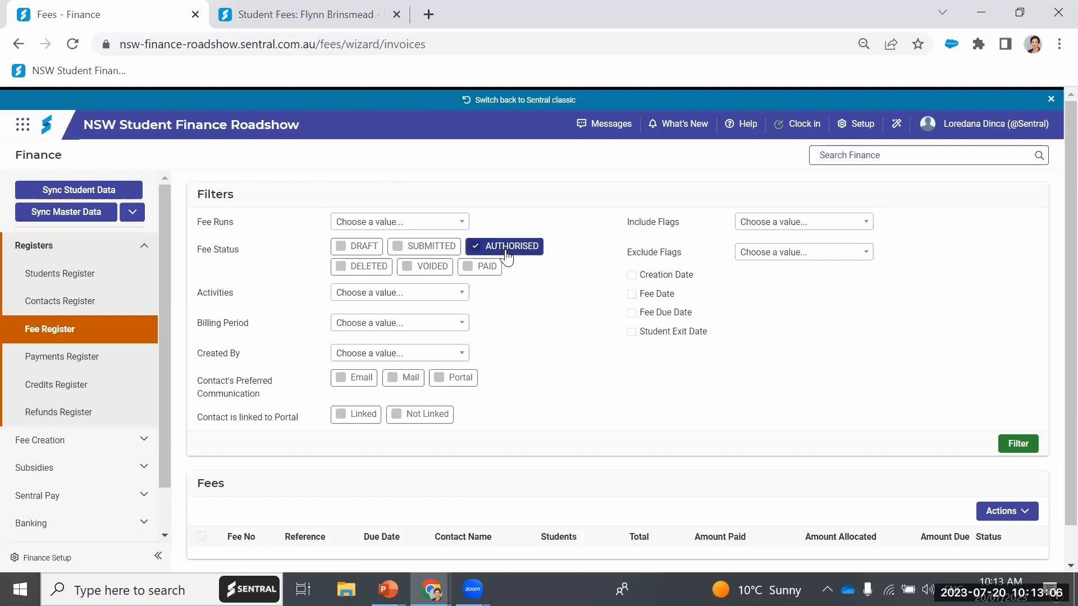
click(1018, 450)
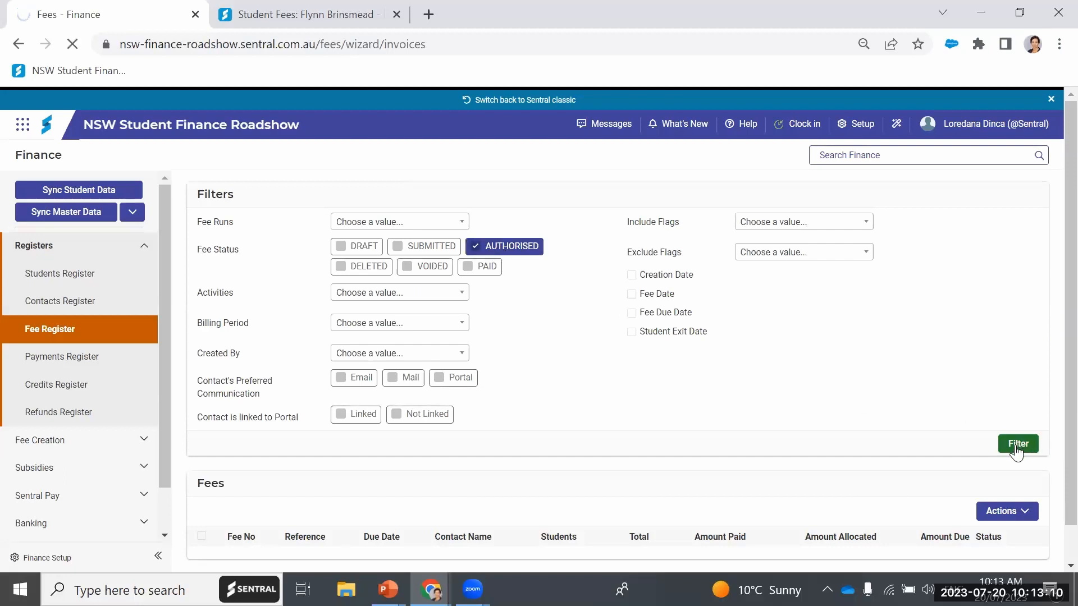
scroll(864, 390, down, 2)
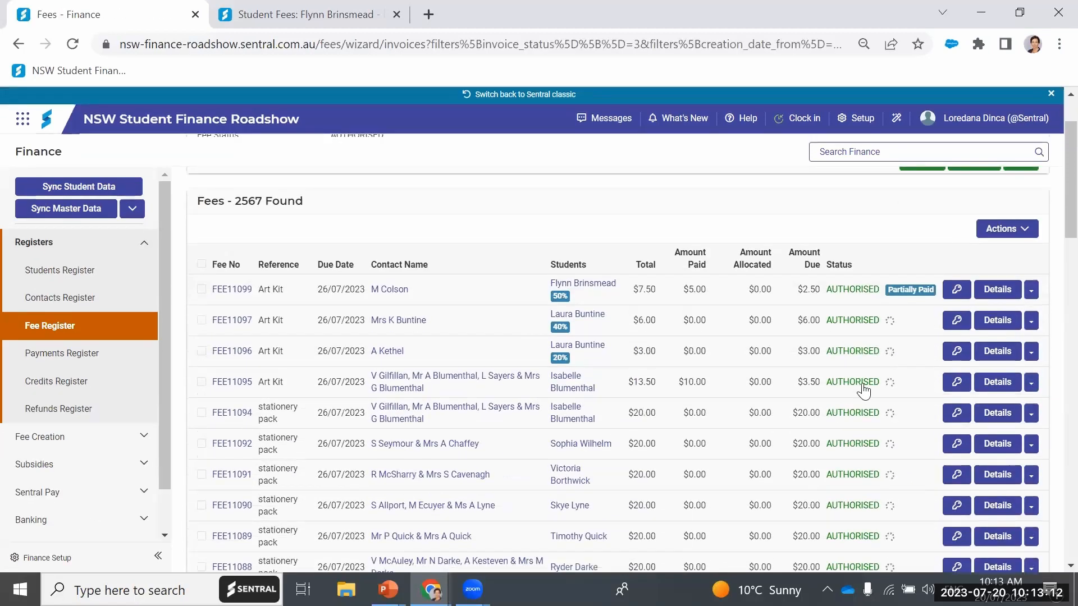
scroll(863, 391, down, 2)
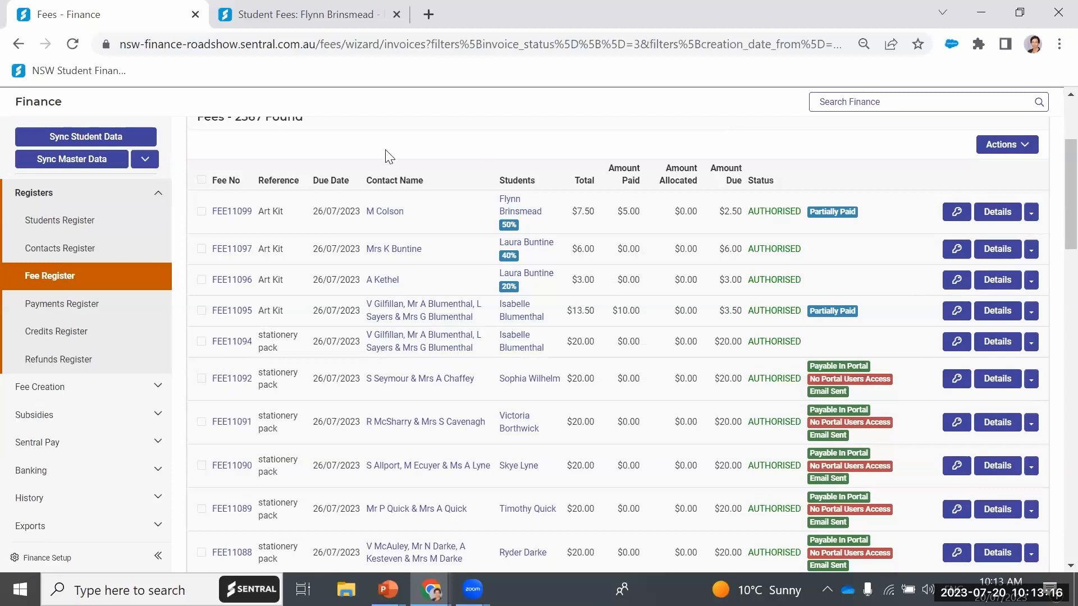
Open the Payments Register and review its filter options and payments table columns
click(73, 304)
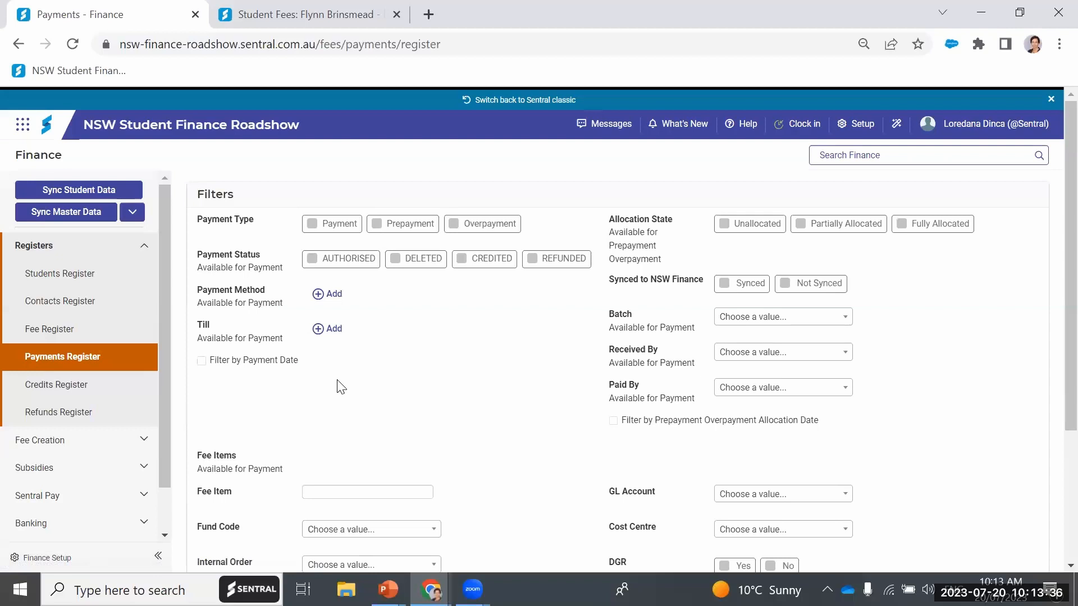
scroll(438, 424, down, 1)
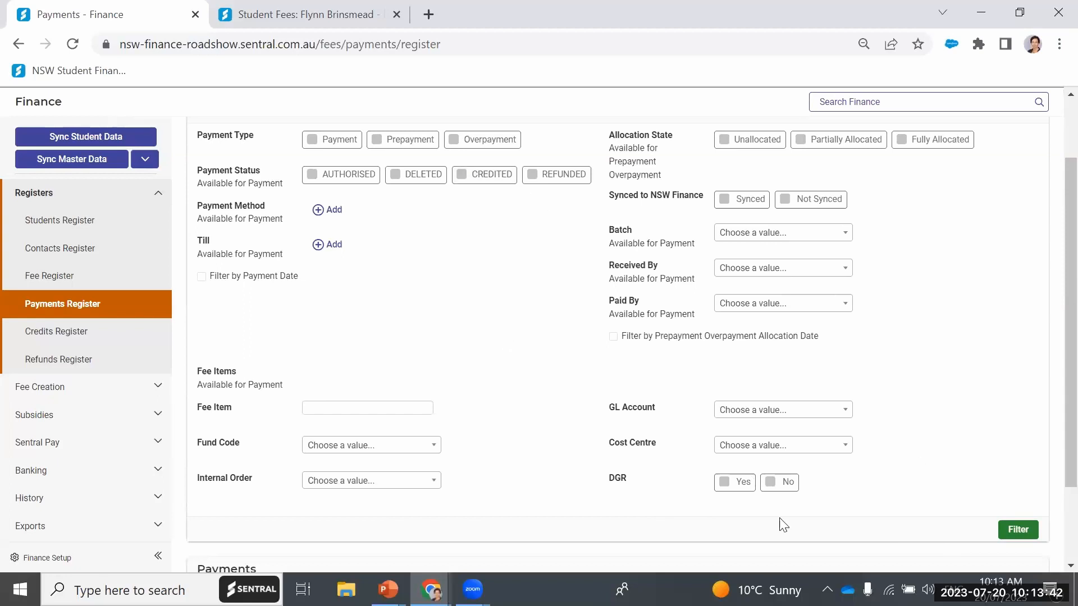
scroll(1029, 532, down, 2)
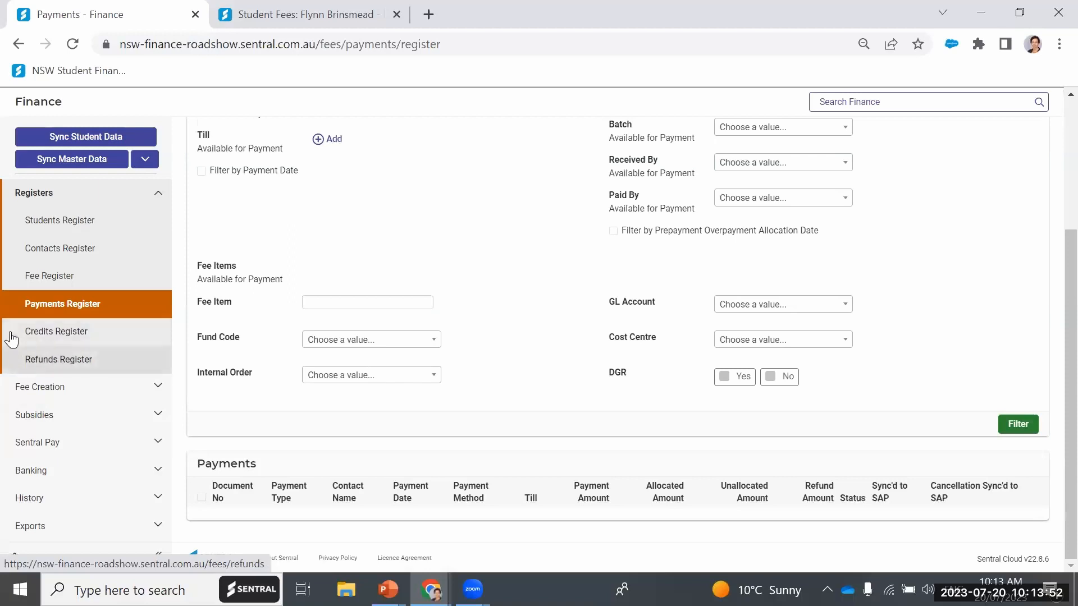
click(50, 192)
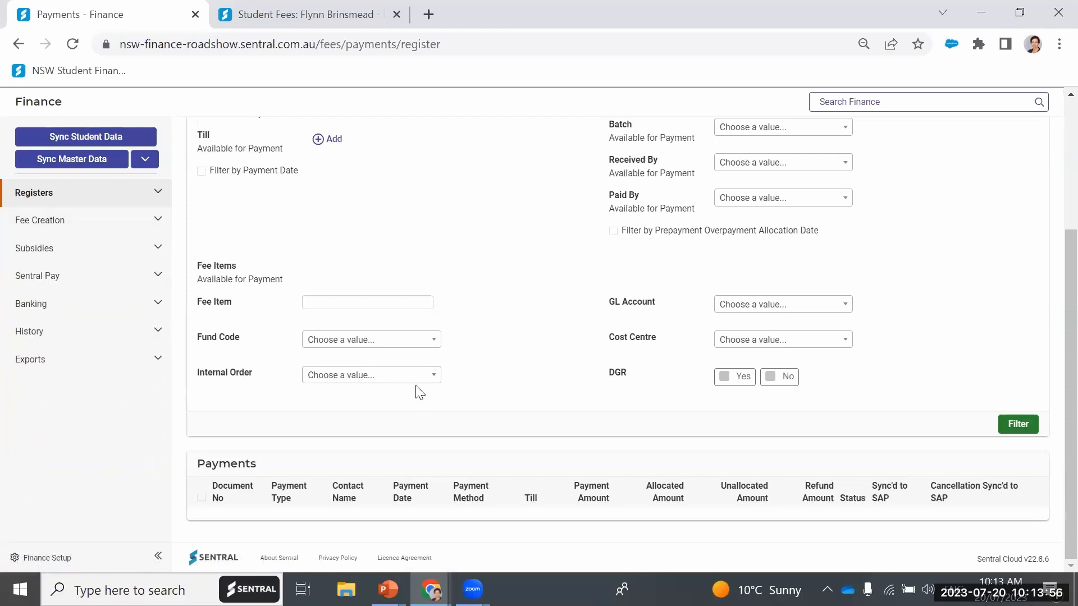
Return to the Finance home page and review its summary cards, Upcoming Events and available registers
click(32, 109)
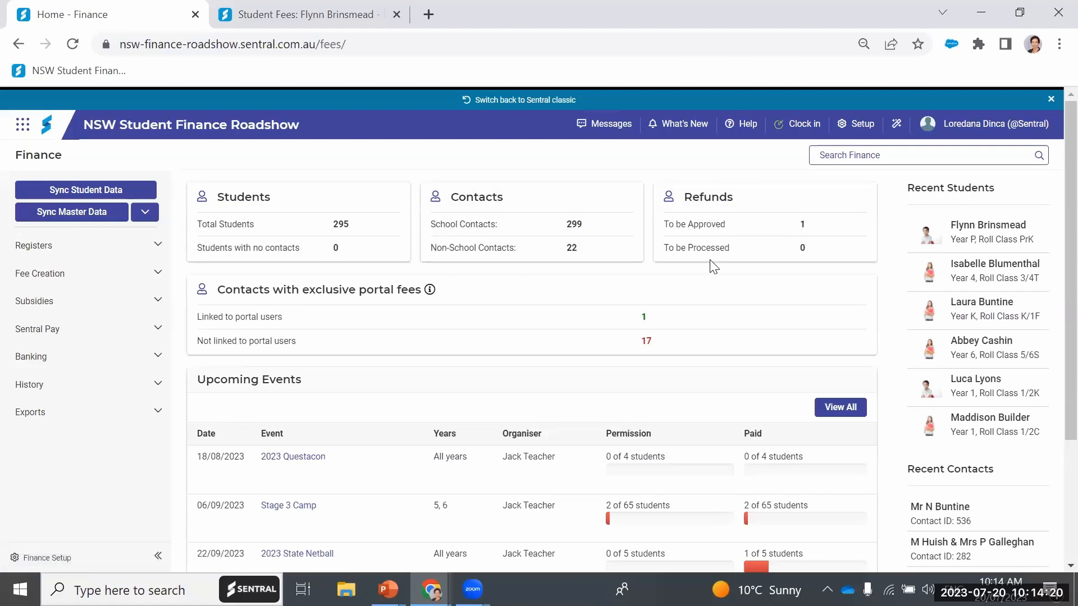
scroll(646, 337, down, 3)
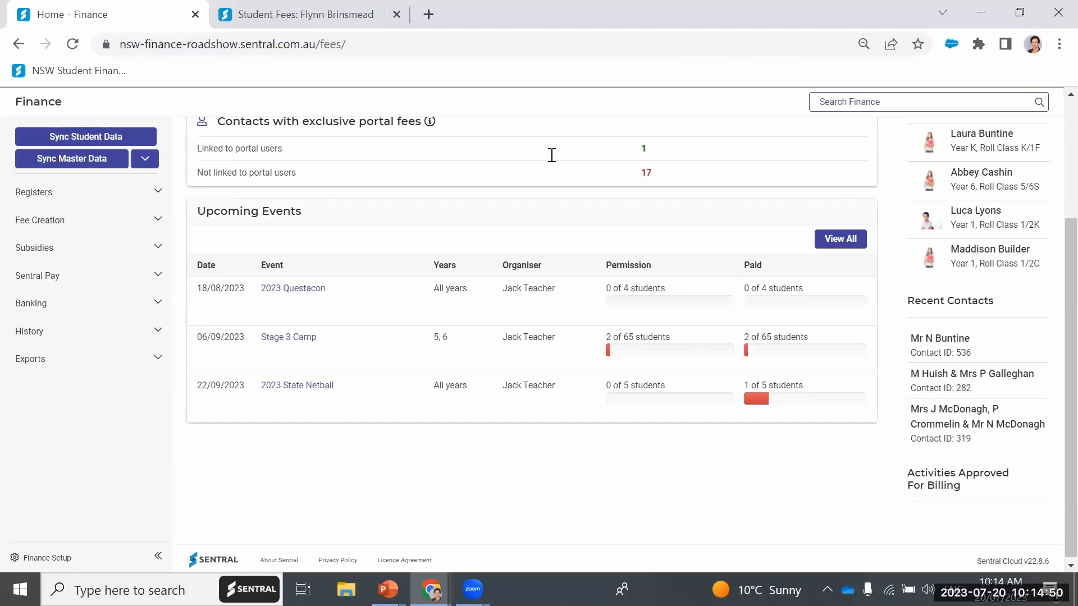
click(157, 195)
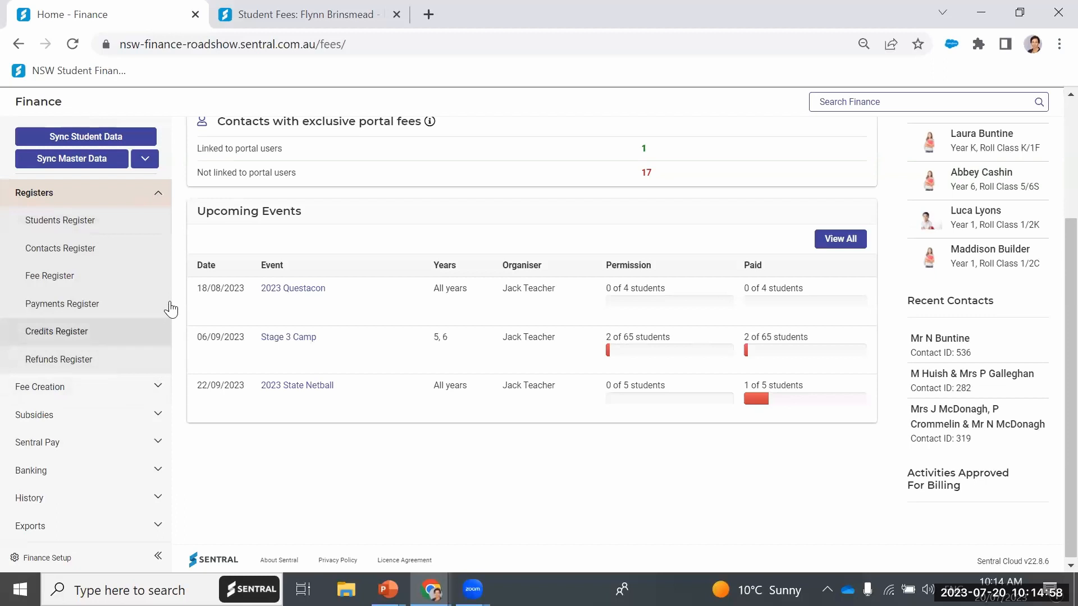
click(160, 199)
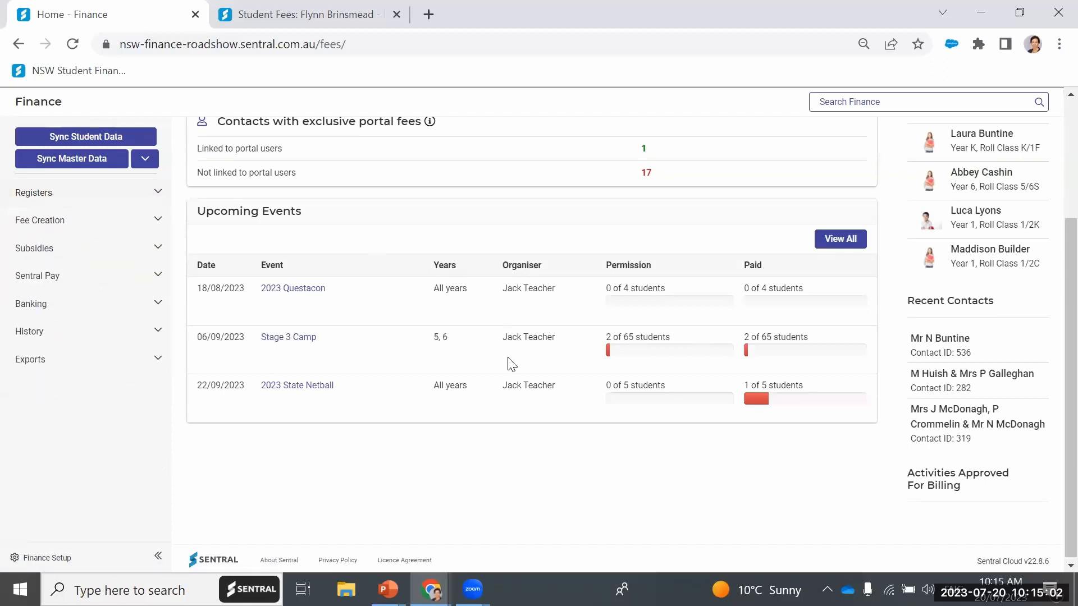
scroll(508, 361, up, 3)
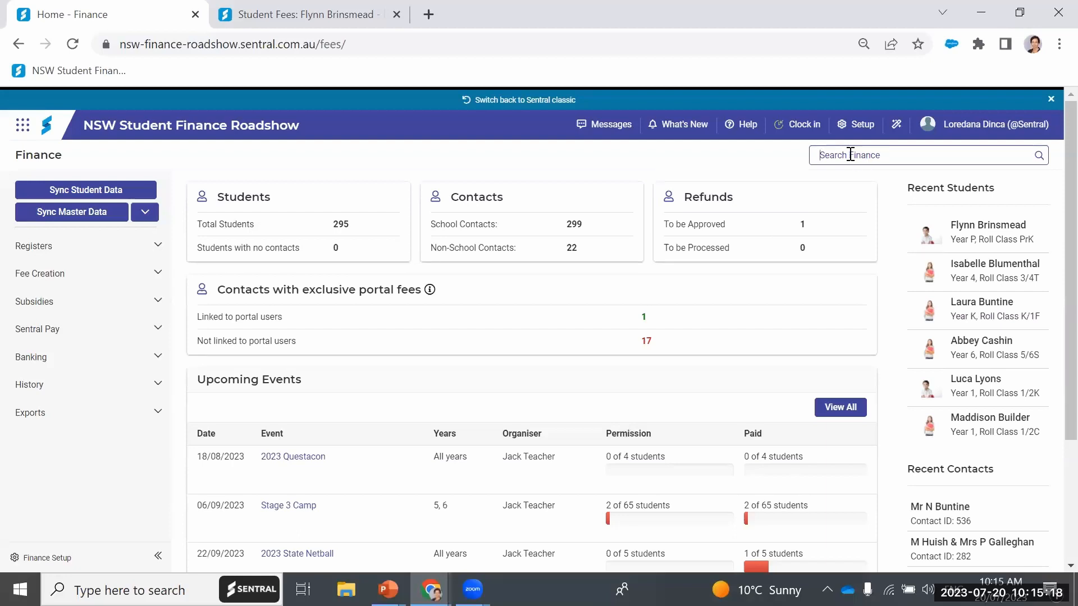
Search Finance for "f", open the third listed student's record and review the overview down to the responsible contacts
text(f)
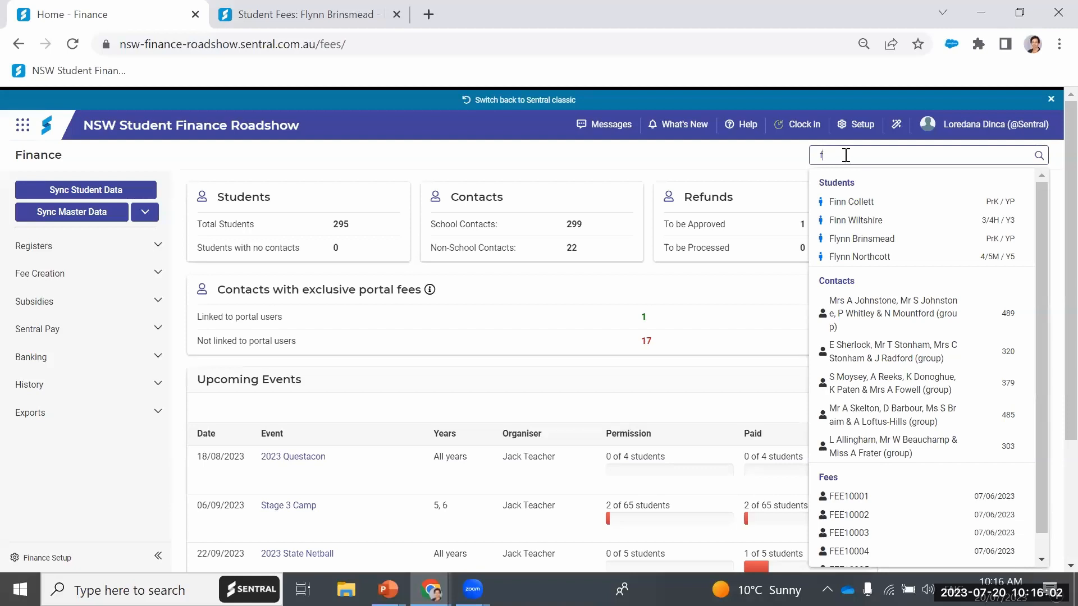
click(881, 243)
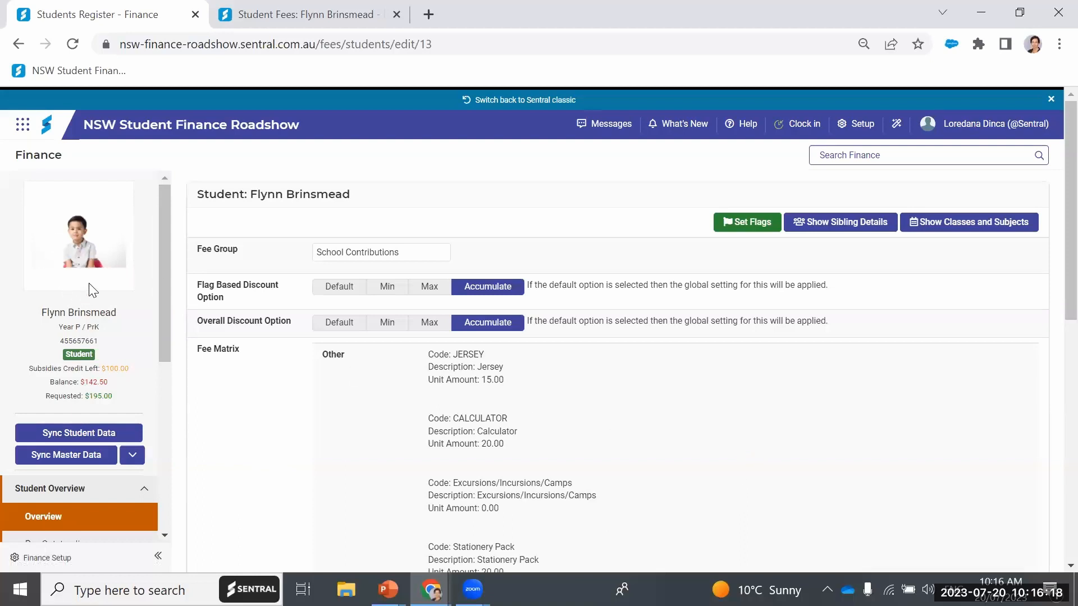
scroll(93, 290, down, 2)
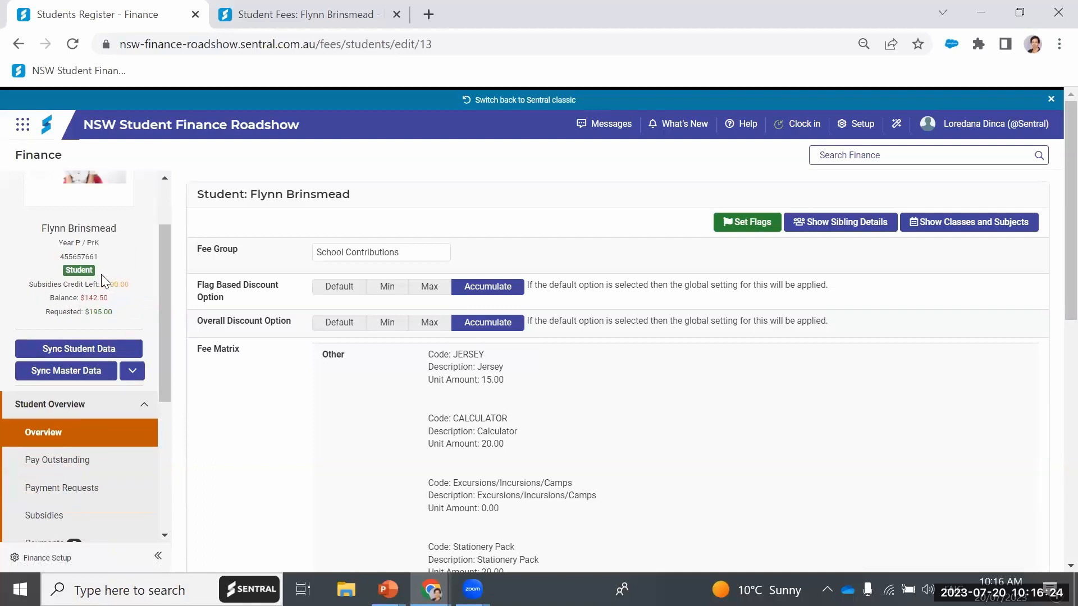
scroll(99, 276, down, 4)
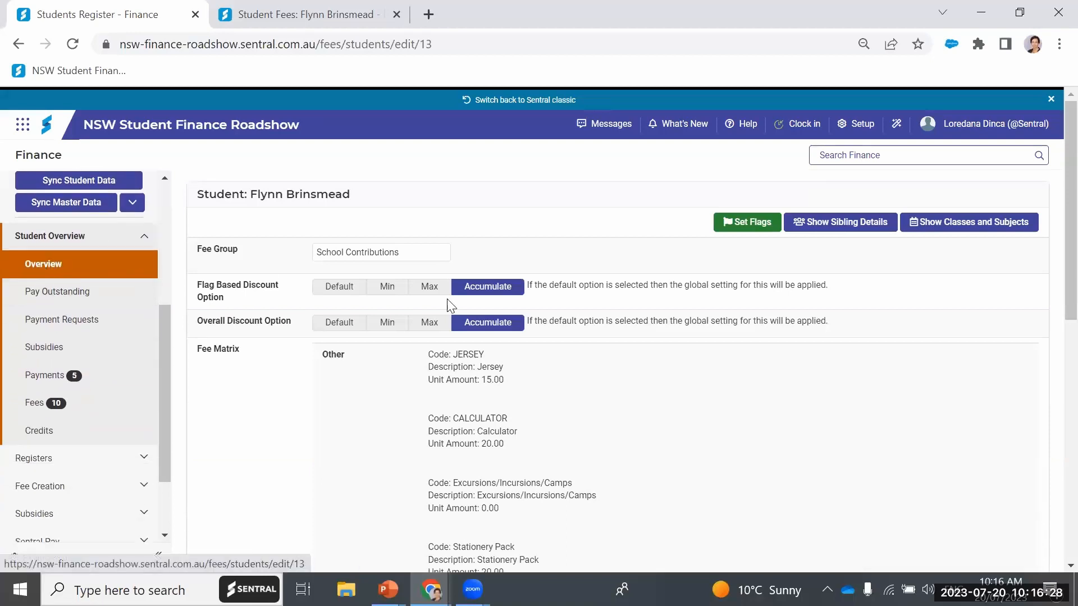
scroll(602, 402, down, 4)
scroll(599, 403, down, 5)
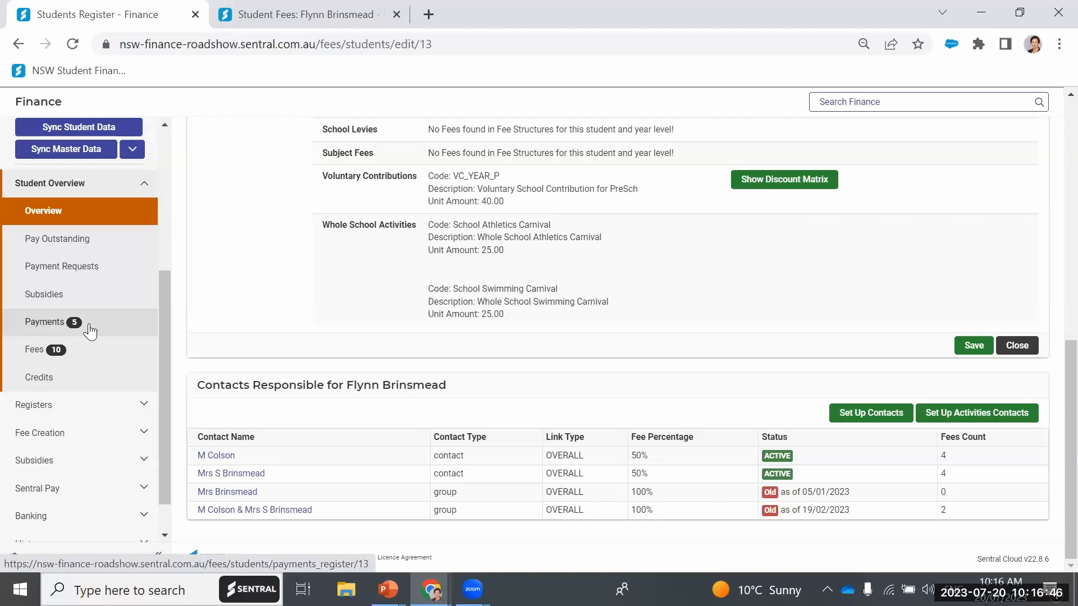
Open the student's fees and examine each fee's status and amounts together with the fee breakdown totals
click(33, 353)
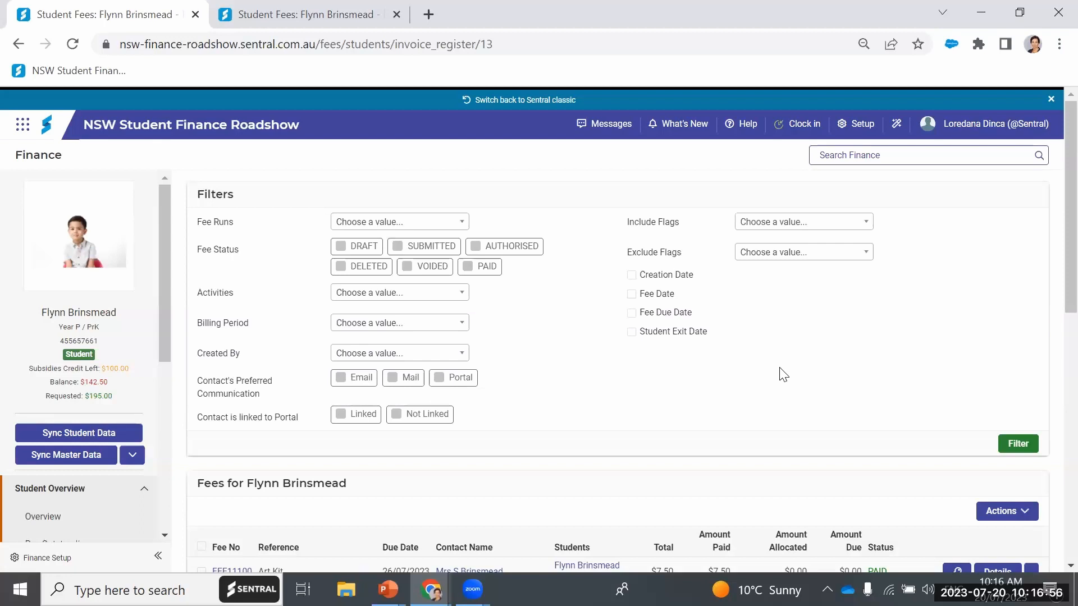
scroll(782, 382, down, 5)
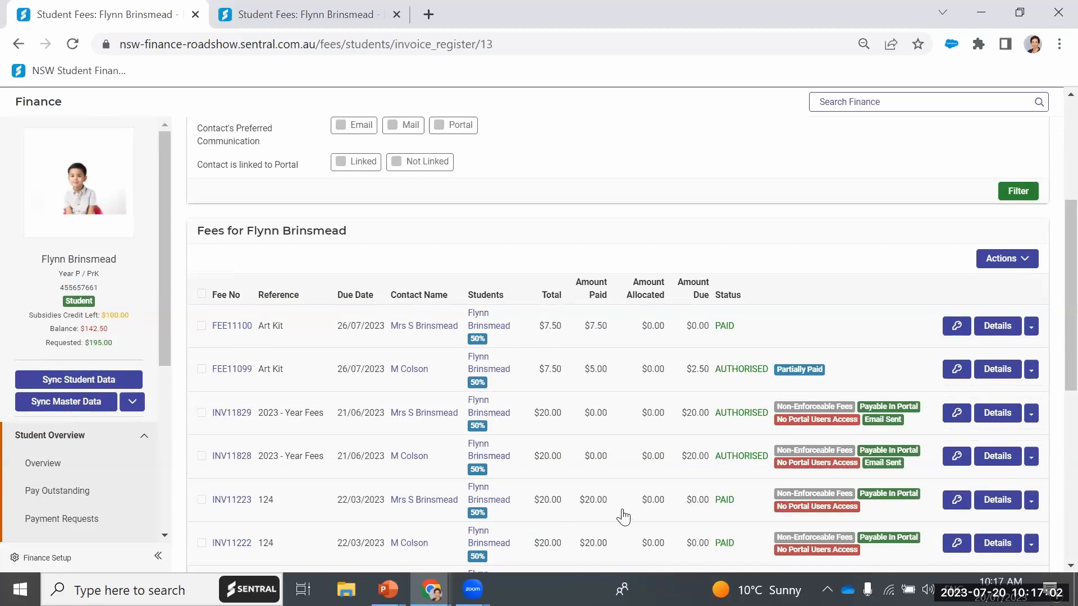
scroll(634, 512, down, 8)
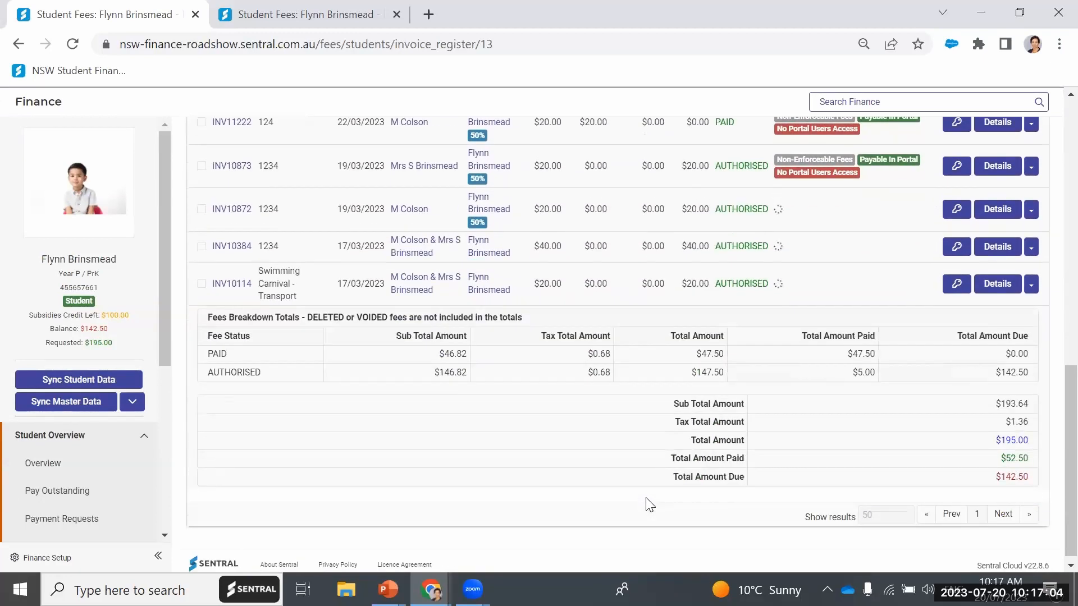
scroll(648, 503, up, 8)
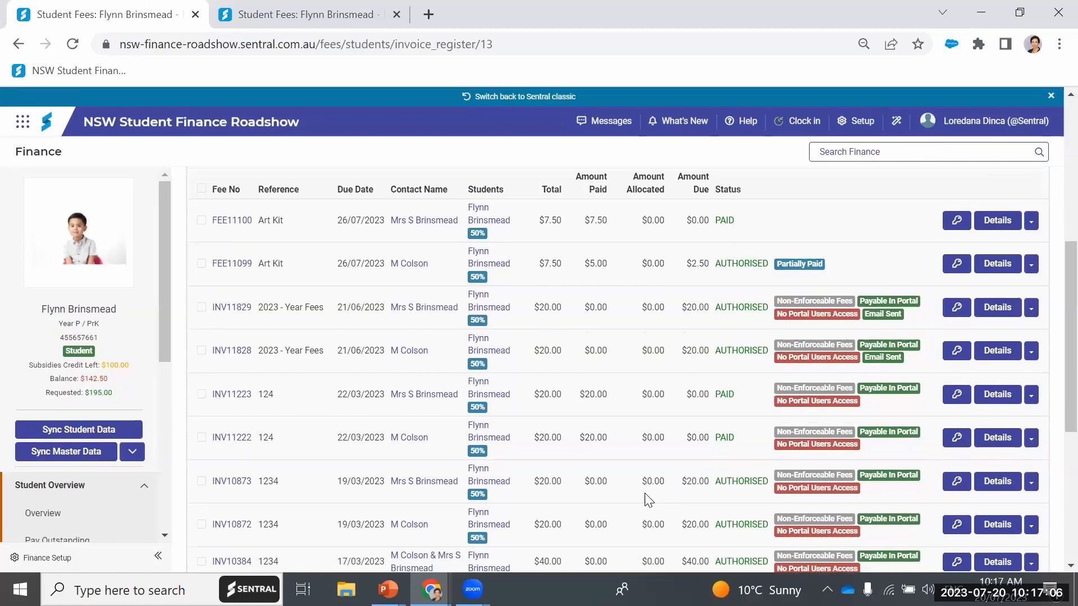
scroll(645, 474, down, 8)
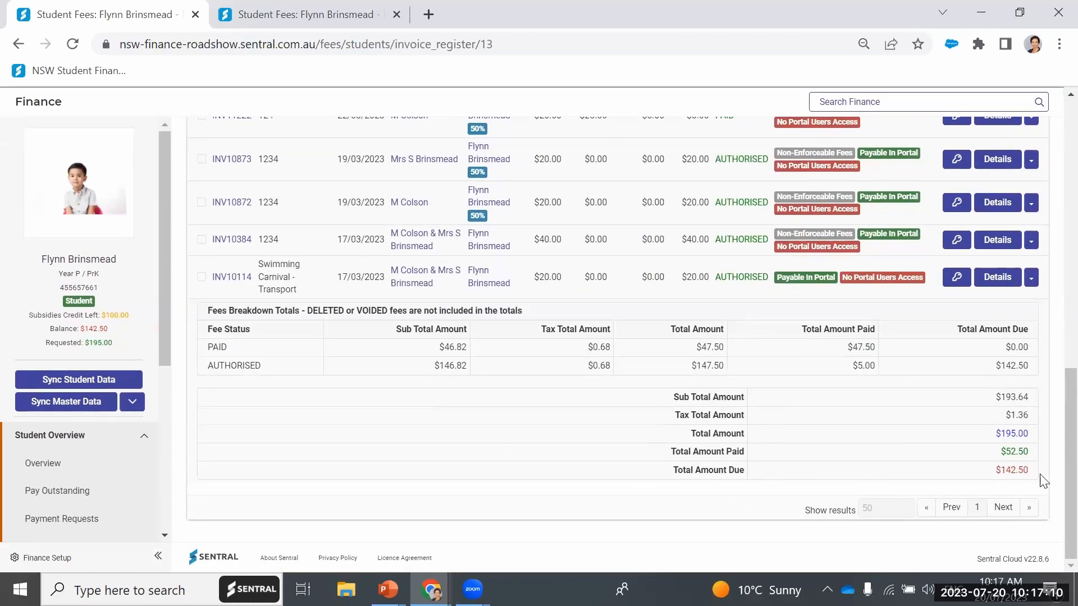
scroll(861, 514, up, 10)
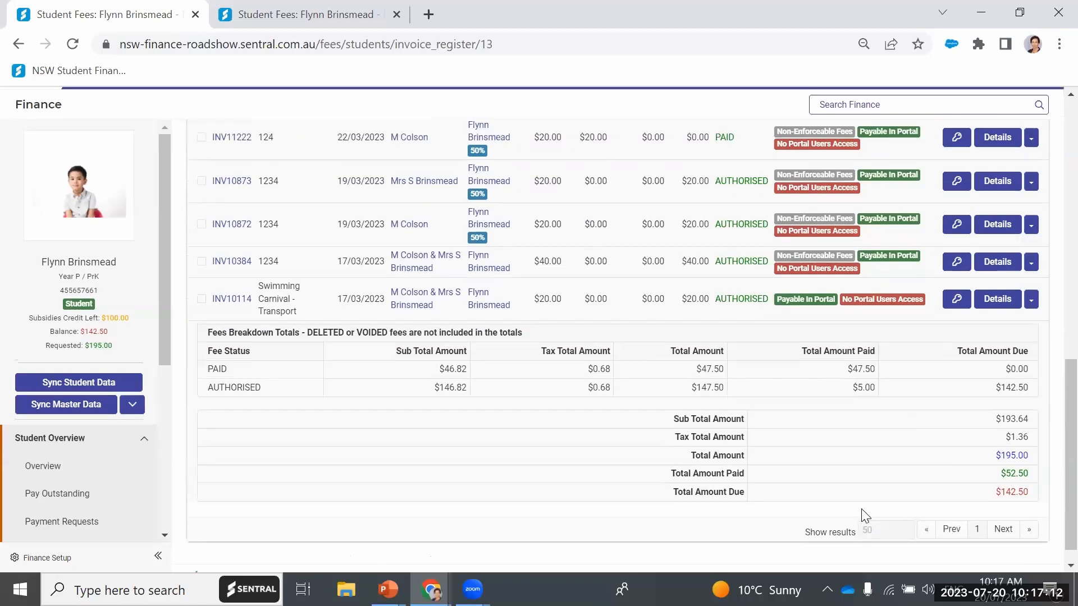
scroll(859, 512, down, 1)
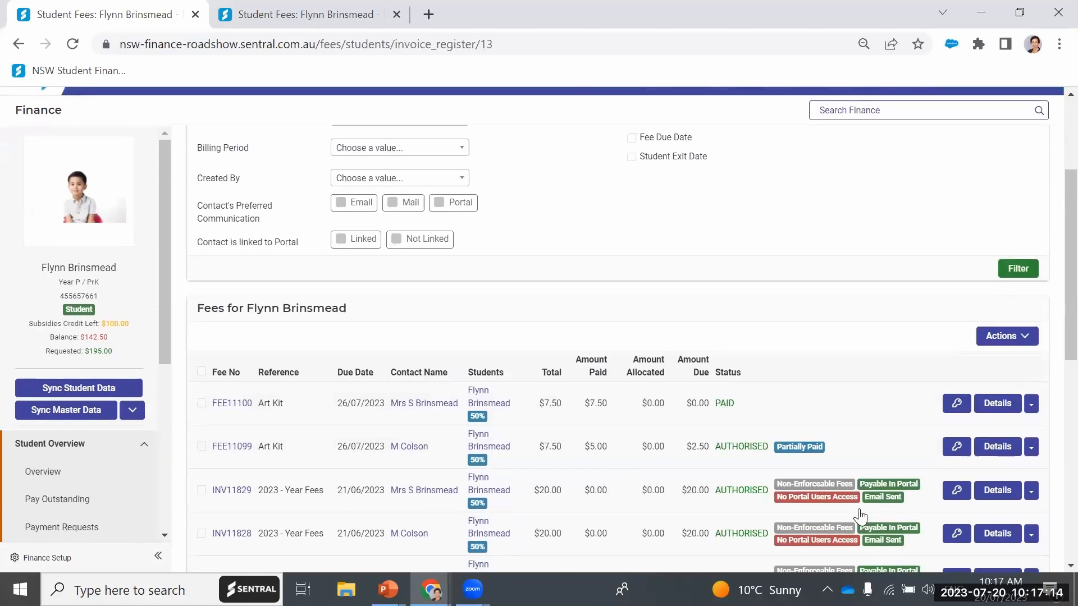
scroll(889, 379, down, 1)
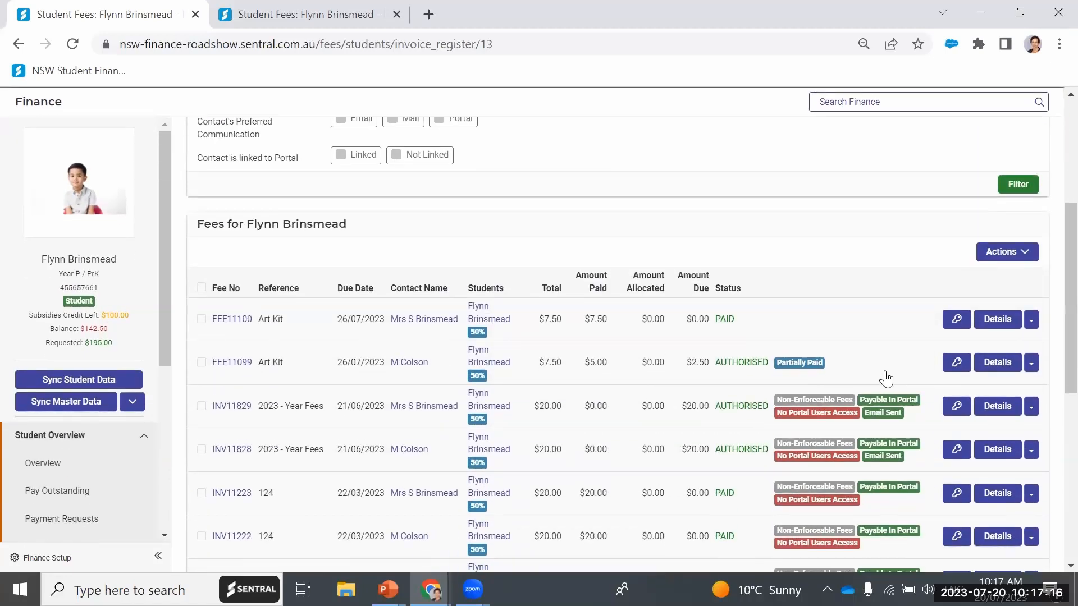
scroll(888, 379, down, 4)
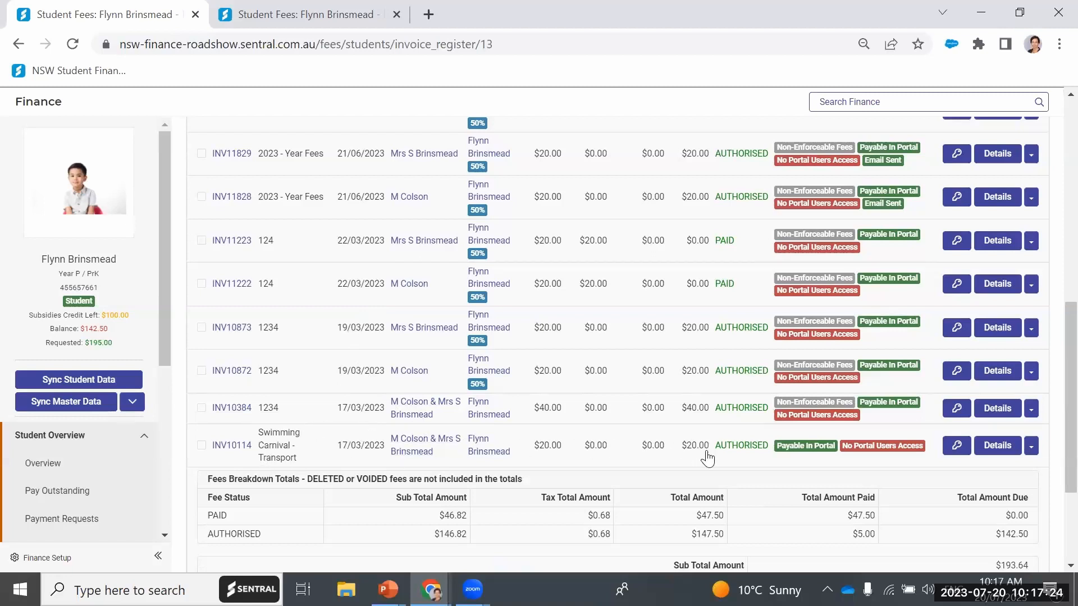
scroll(708, 459, up, 3)
scroll(710, 451, down, 5)
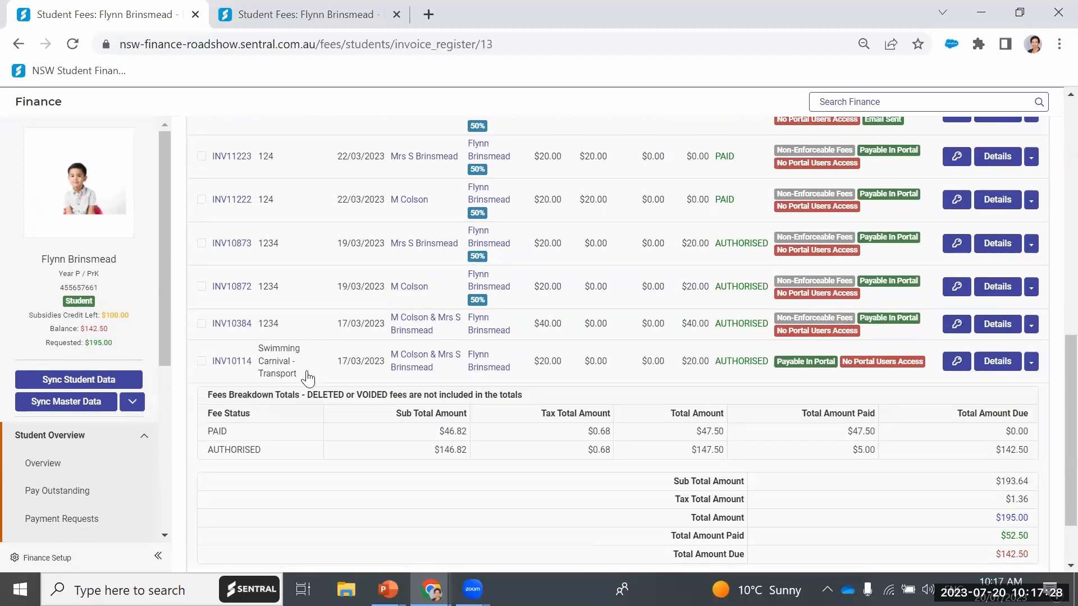
Select the Swimming Carnival - Transport fee and expand its details
click(201, 361)
click(994, 362)
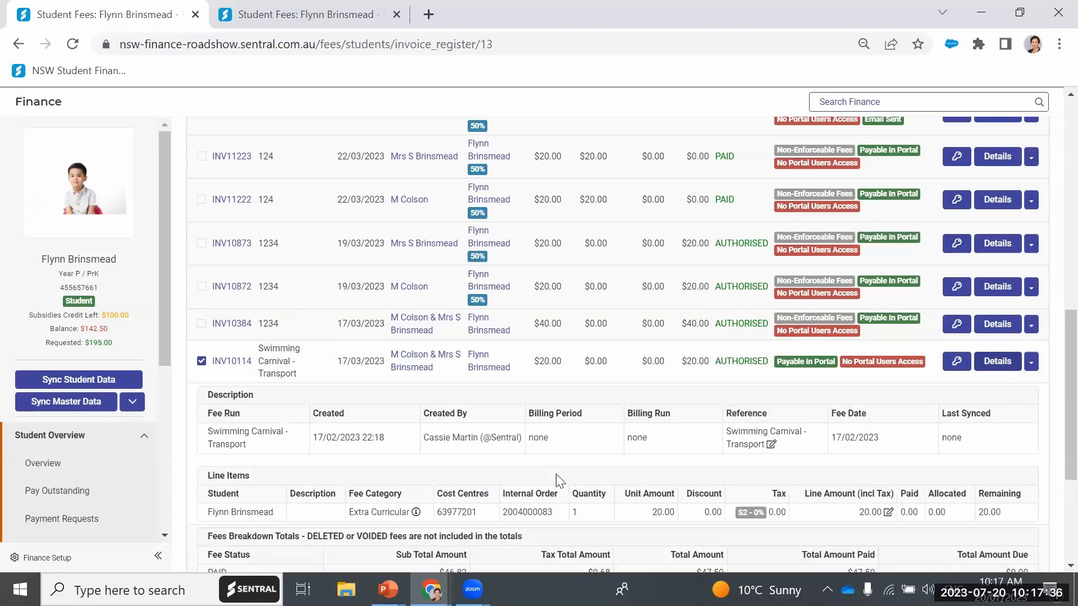
Receive a payment for the selected Swimming Carnival - Transport fee and choose cash as the payment method
scroll(998, 480, down, 1)
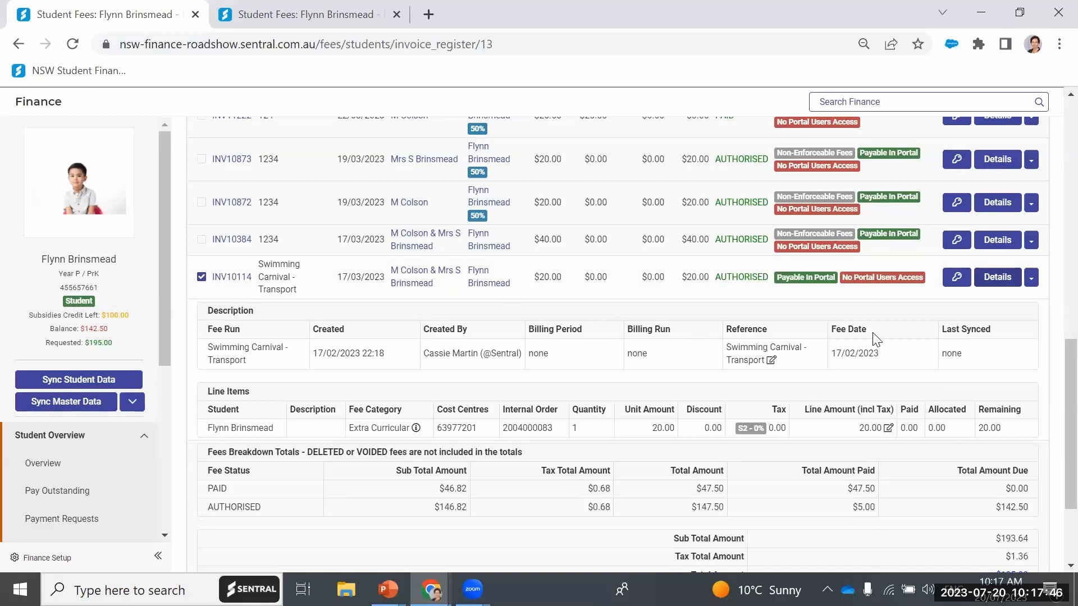
scroll(874, 338, up, 7)
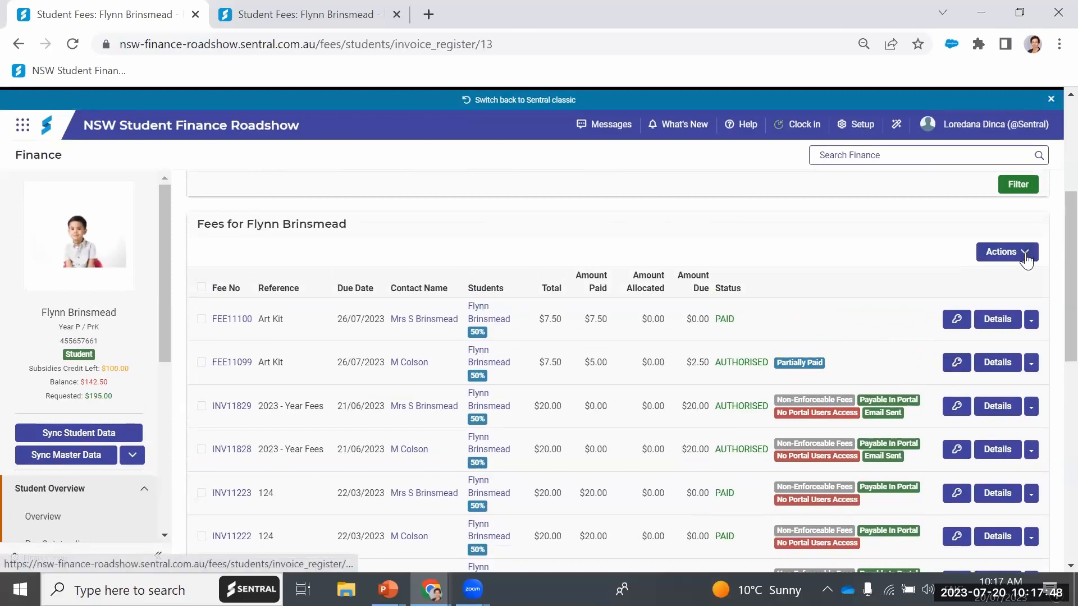
click(1024, 261)
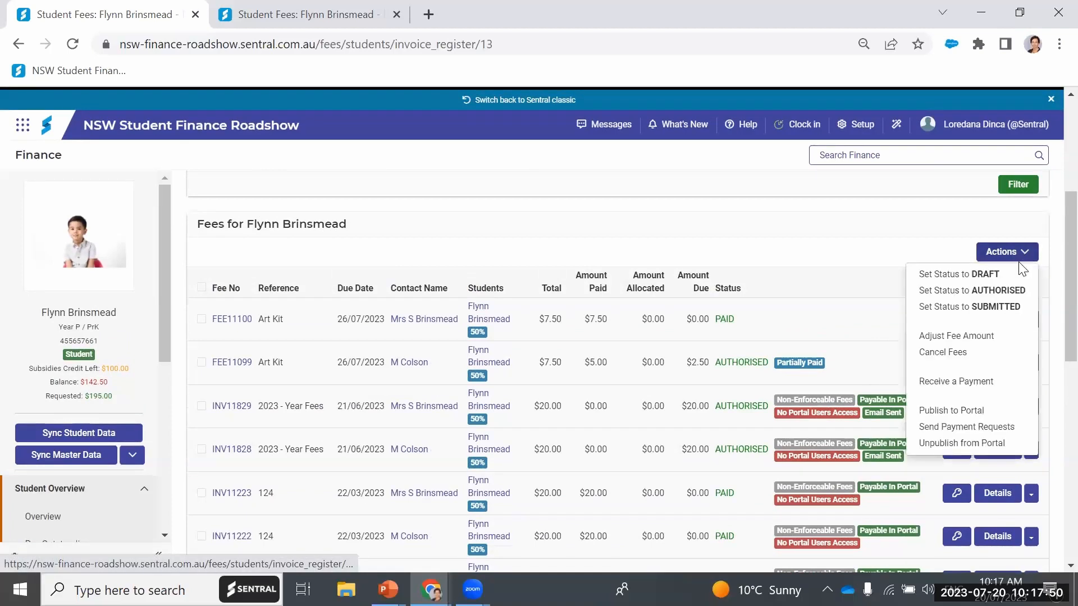
click(996, 384)
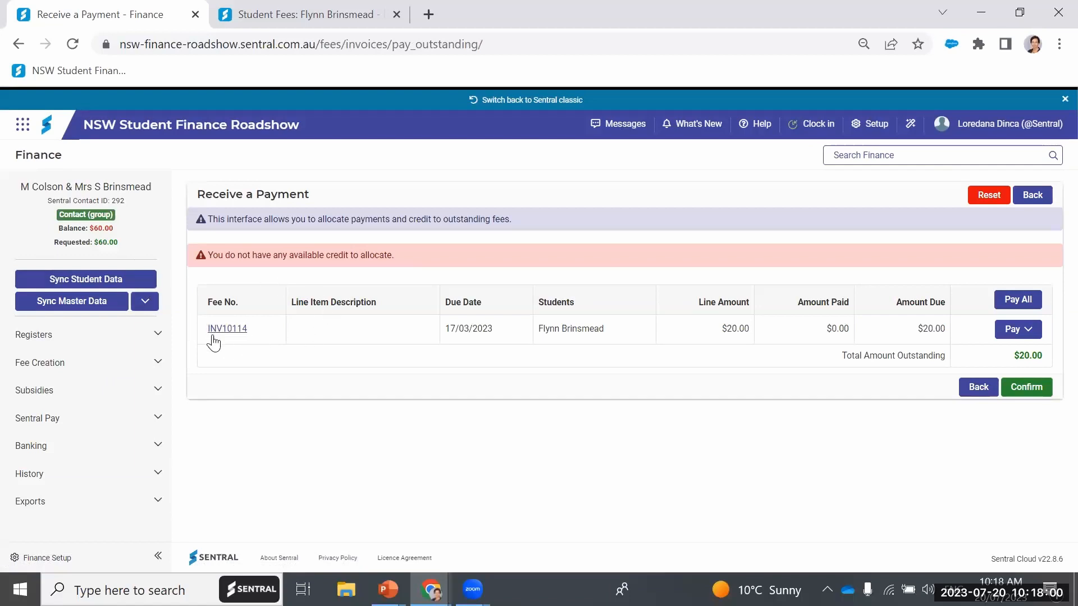
click(1030, 335)
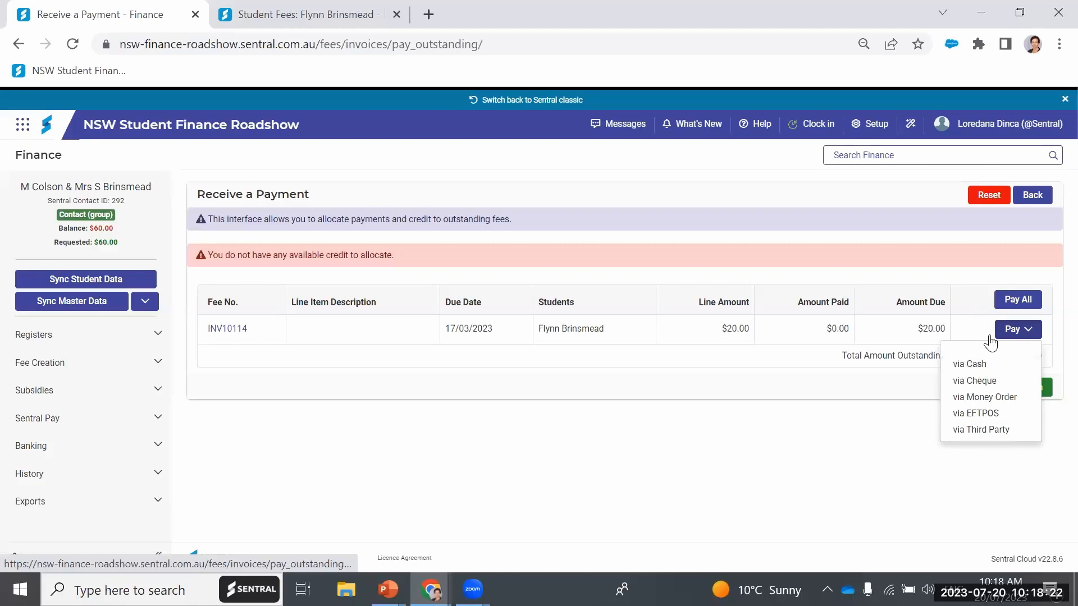
click(977, 364)
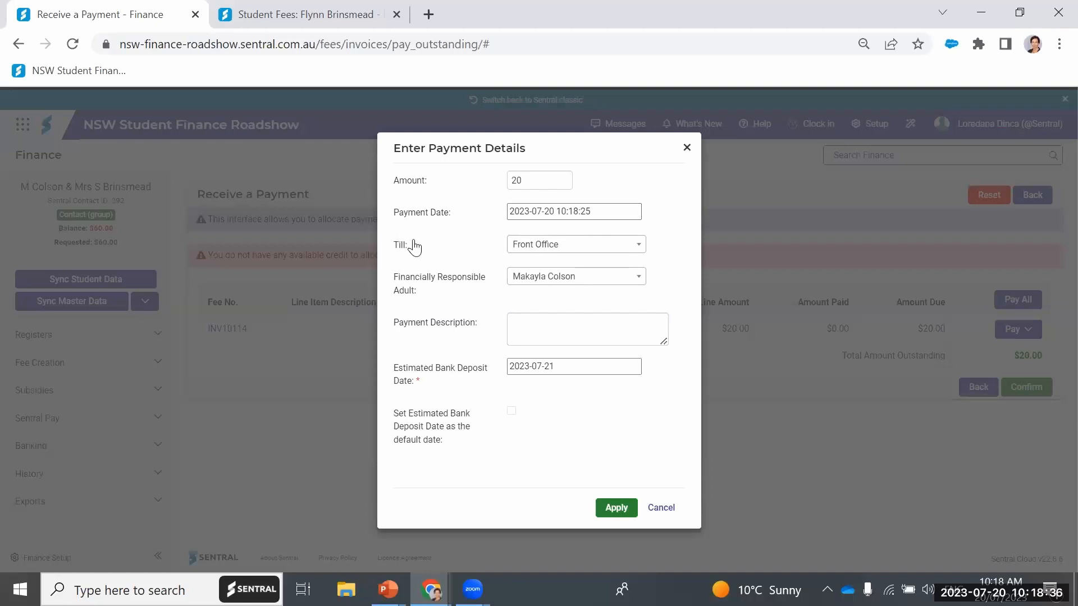
Choose the Front Office till and the first listed financially responsible adult, check the estimated bank deposit date, and apply the payment details
click(640, 247)
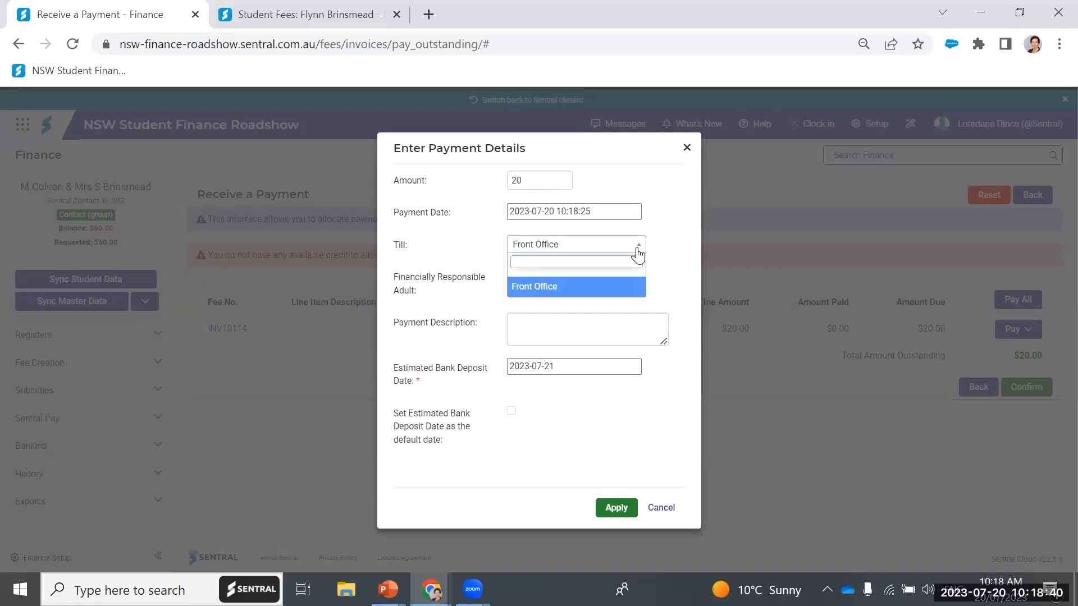
click(564, 287)
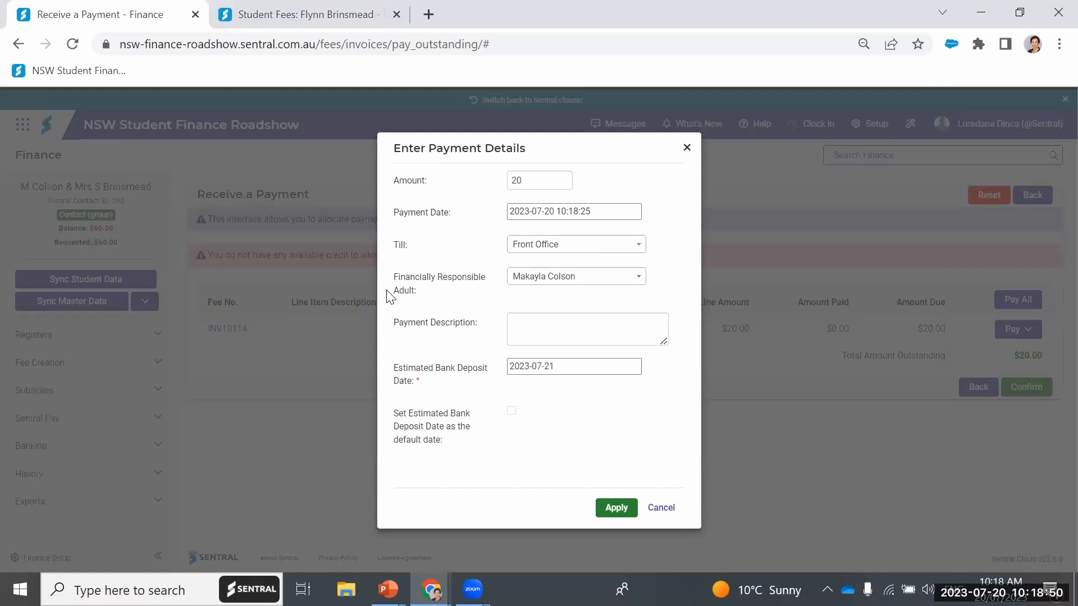
click(639, 280)
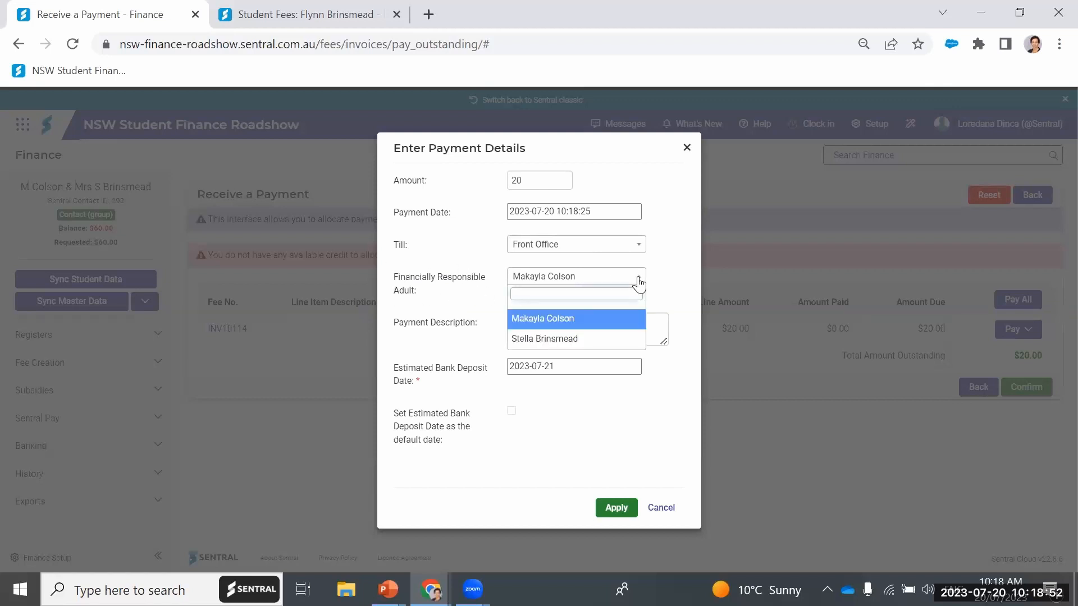
click(609, 318)
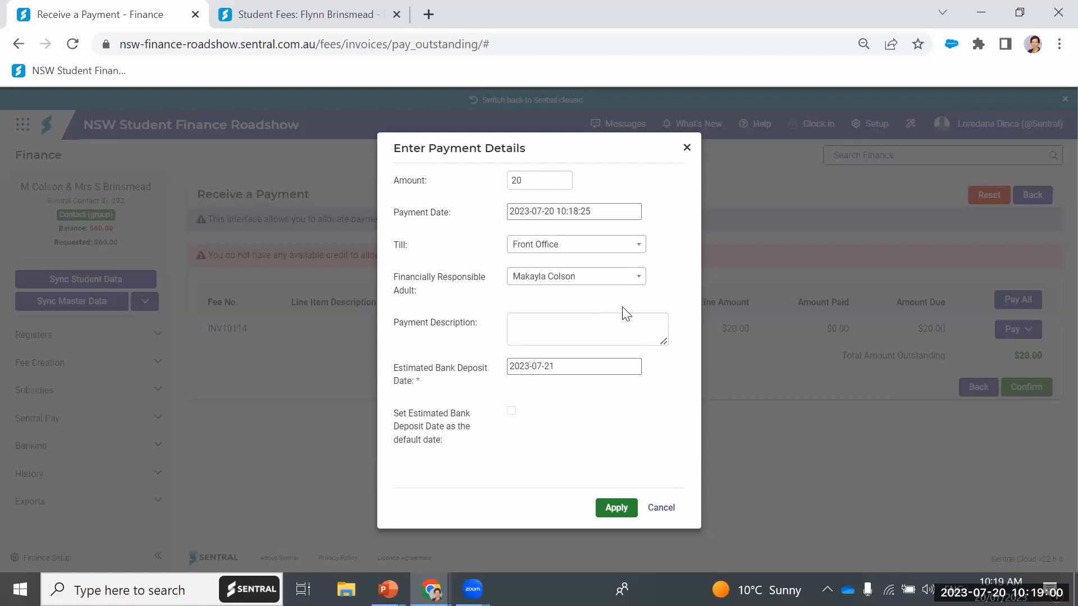
click(615, 321)
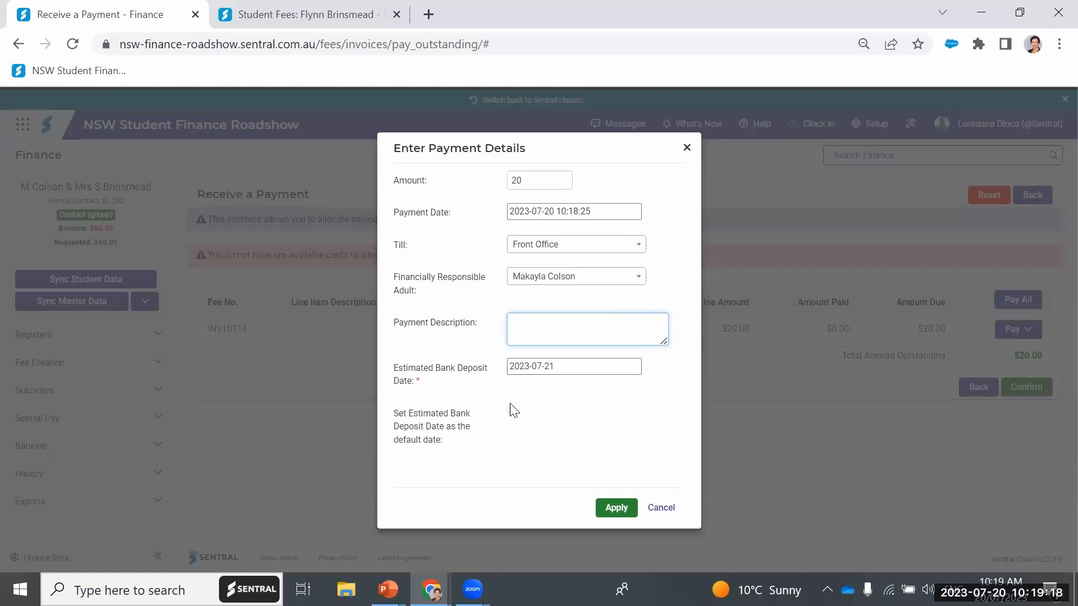
click(592, 369)
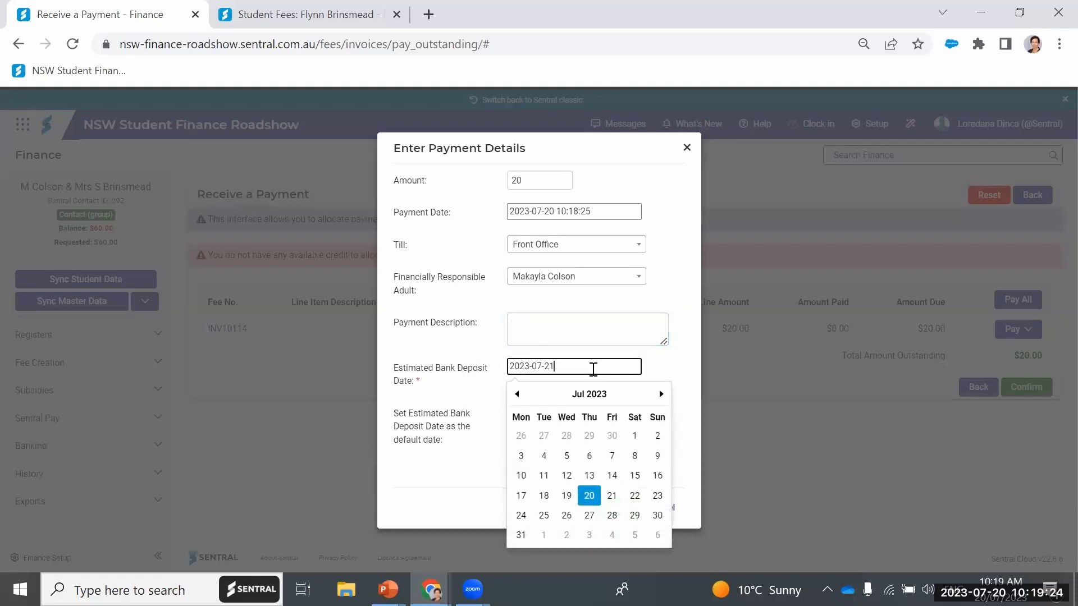
click(680, 365)
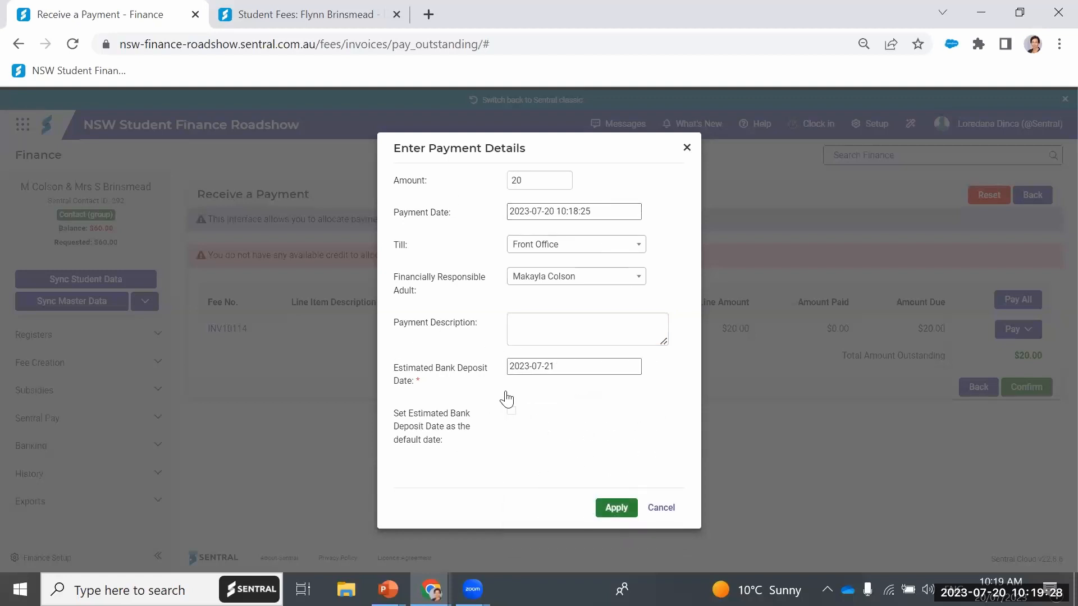
click(617, 507)
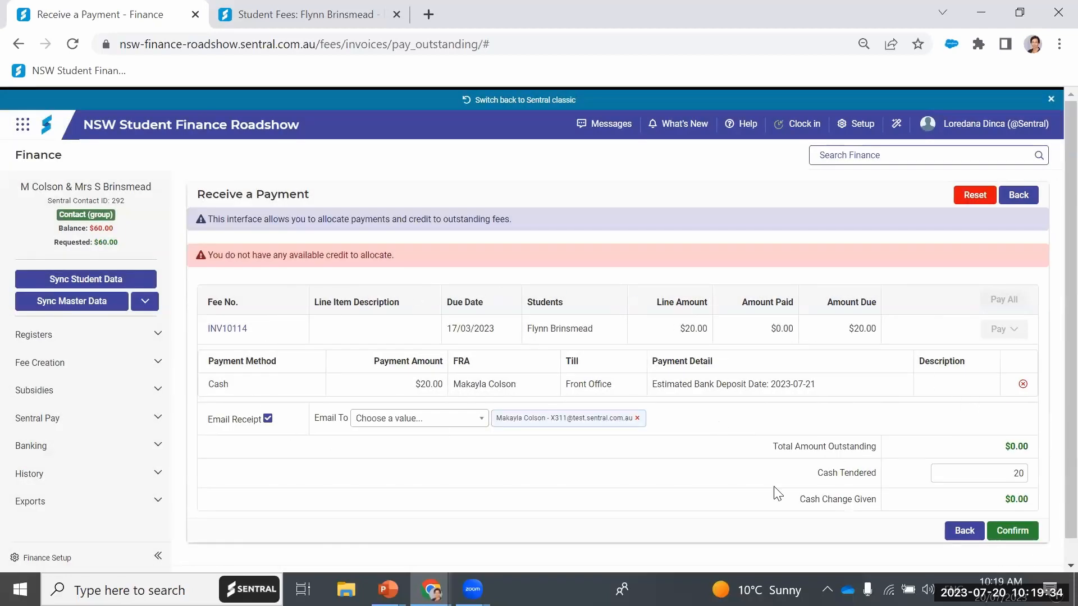
Change the cash tendered amount and confirm the cash payment with the receipt emailed
scroll(848, 469, down, 1)
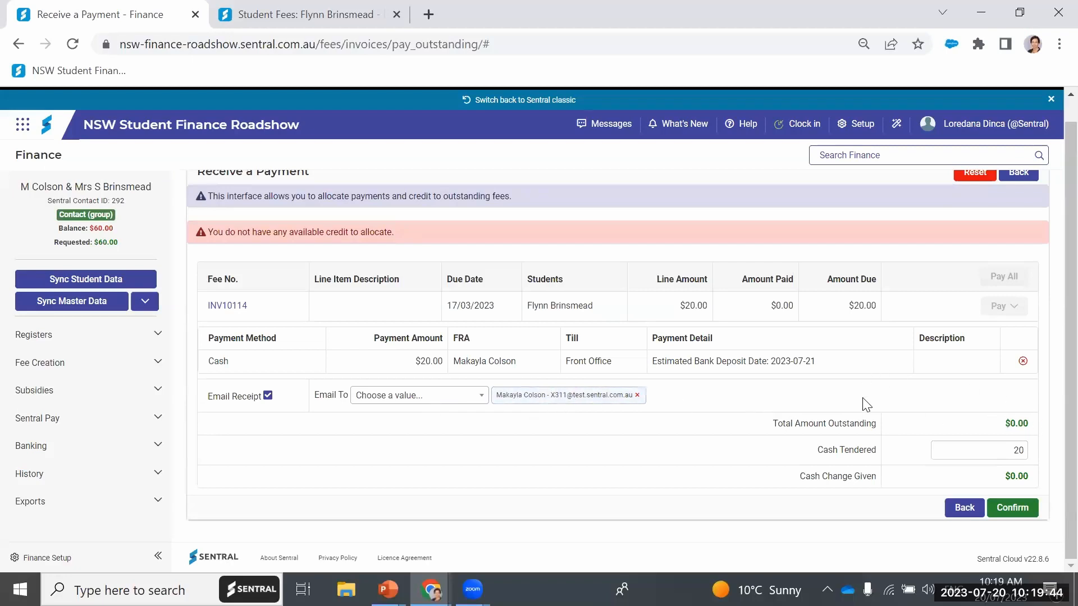
click(997, 449)
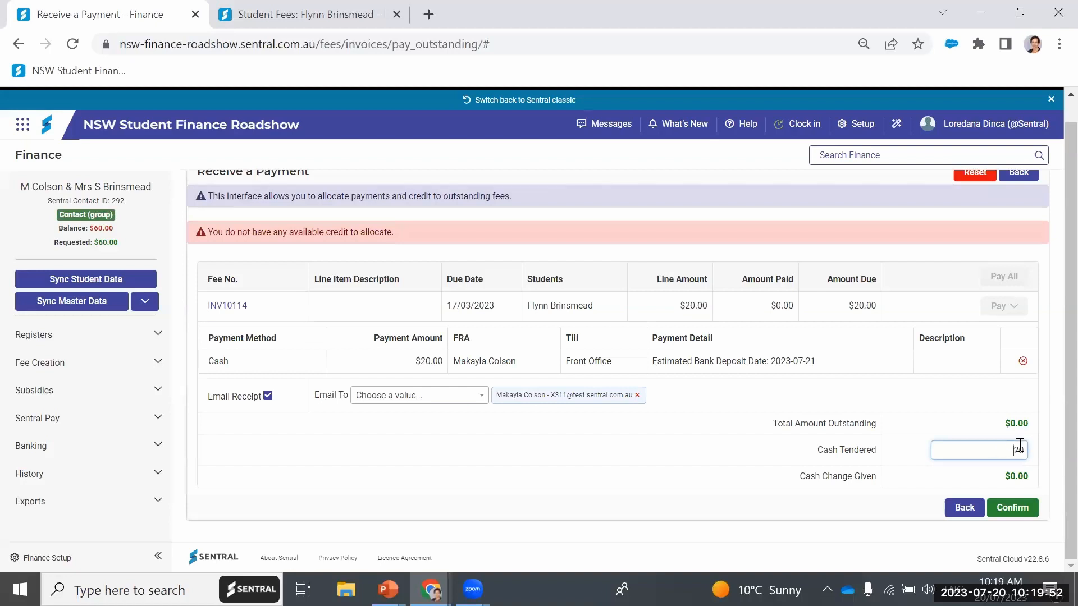
text(5)
click(1023, 512)
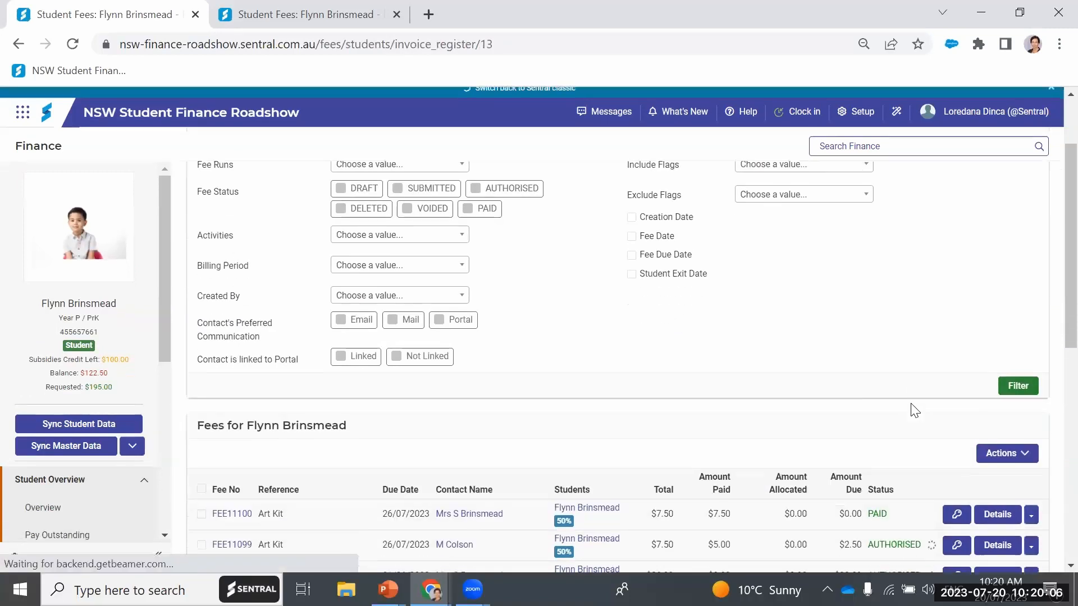
Check the student's updated fee list and totals, then filter the fees to PAID status and review them
scroll(921, 410, down, 4)
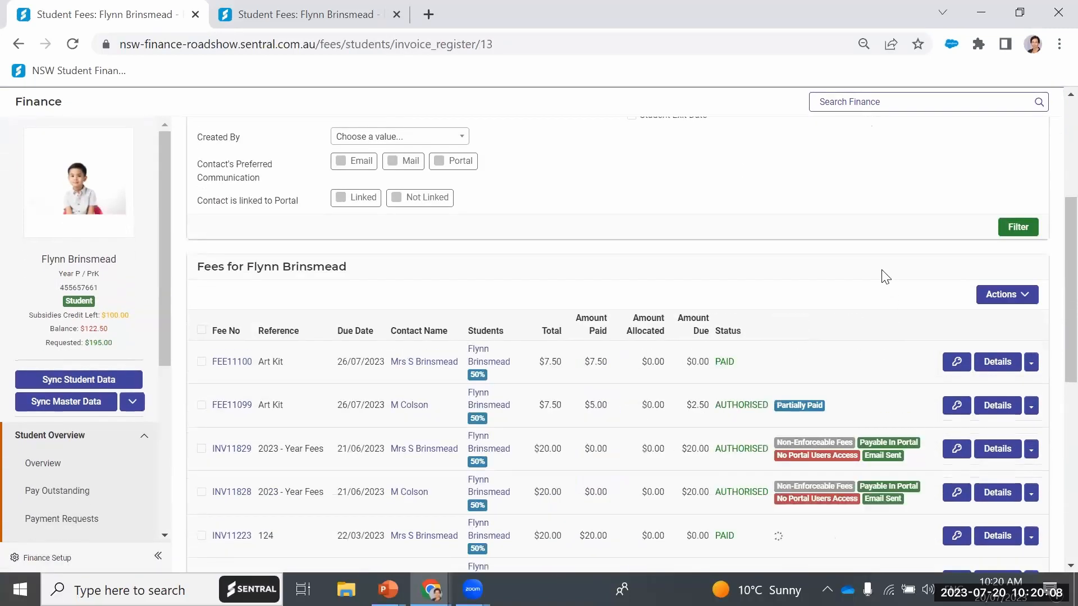
scroll(876, 331, down, 5)
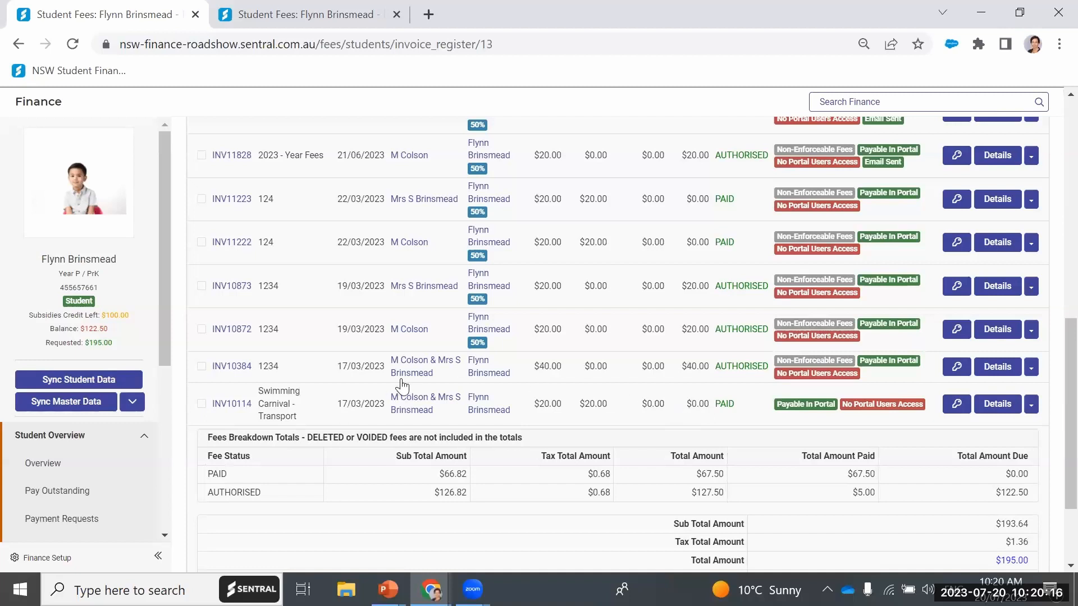
scroll(590, 316, up, 10)
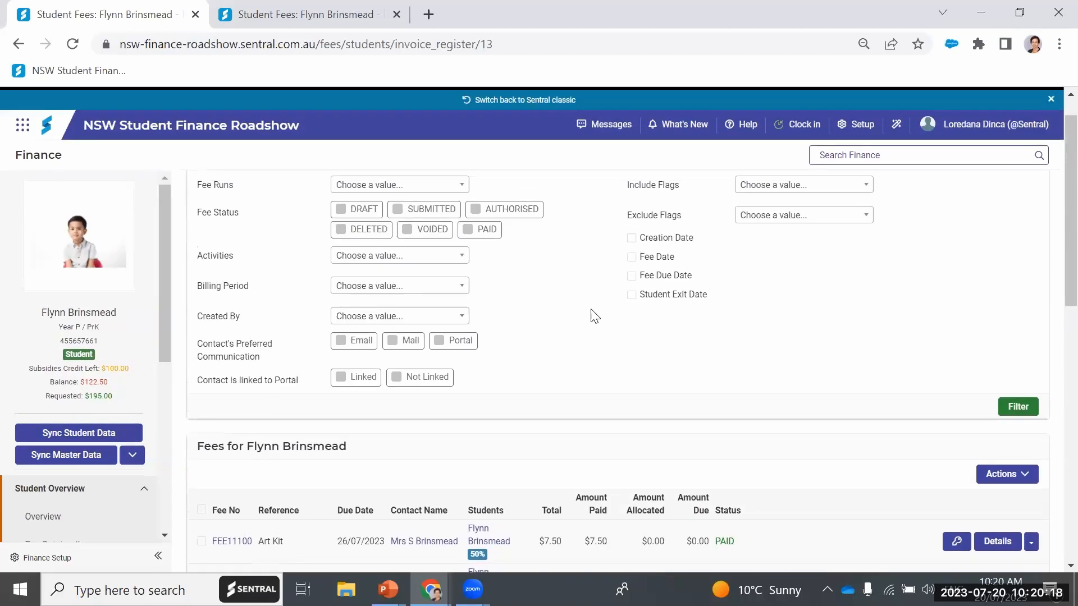
click(490, 269)
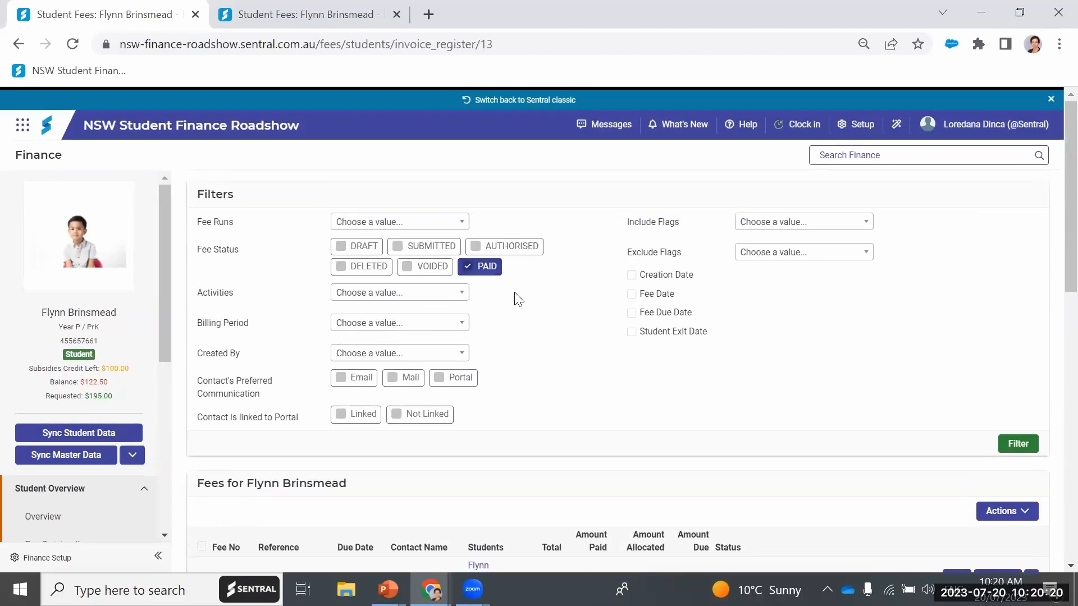
click(1016, 444)
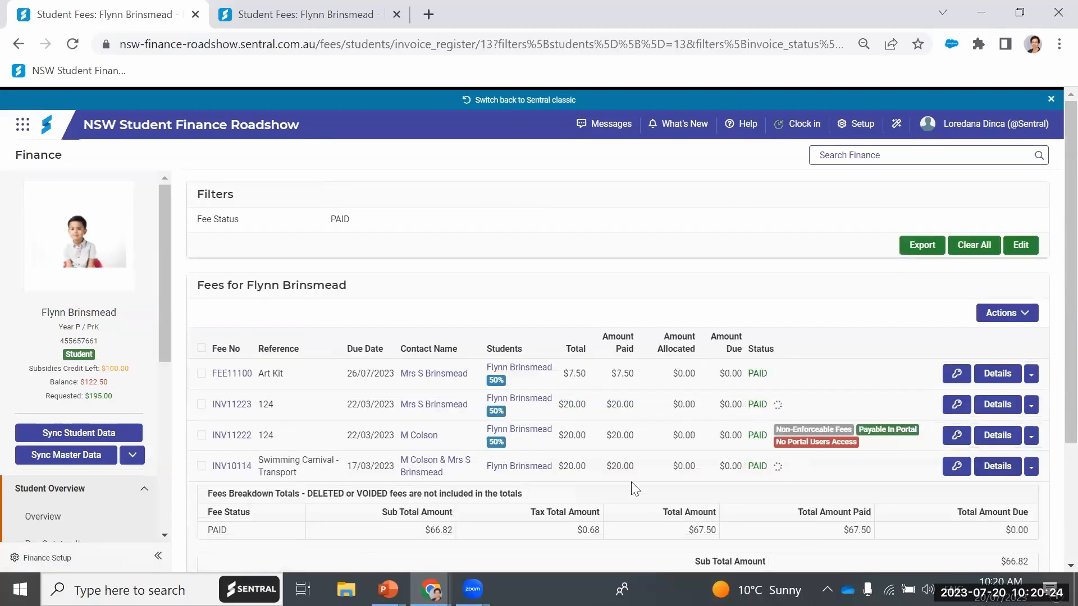
scroll(836, 307, down, 2)
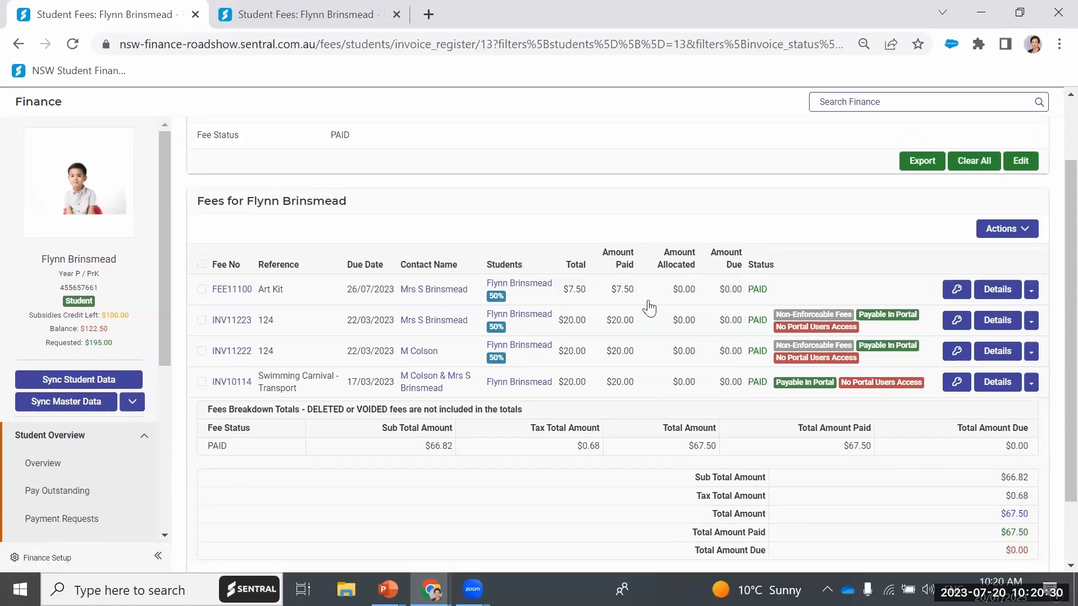
Open the paid Swimming Carnival - Transport fee in the Fee Register and expand its details down to the payments
mouse_move(497, 358)
click(203, 383)
click(1022, 232)
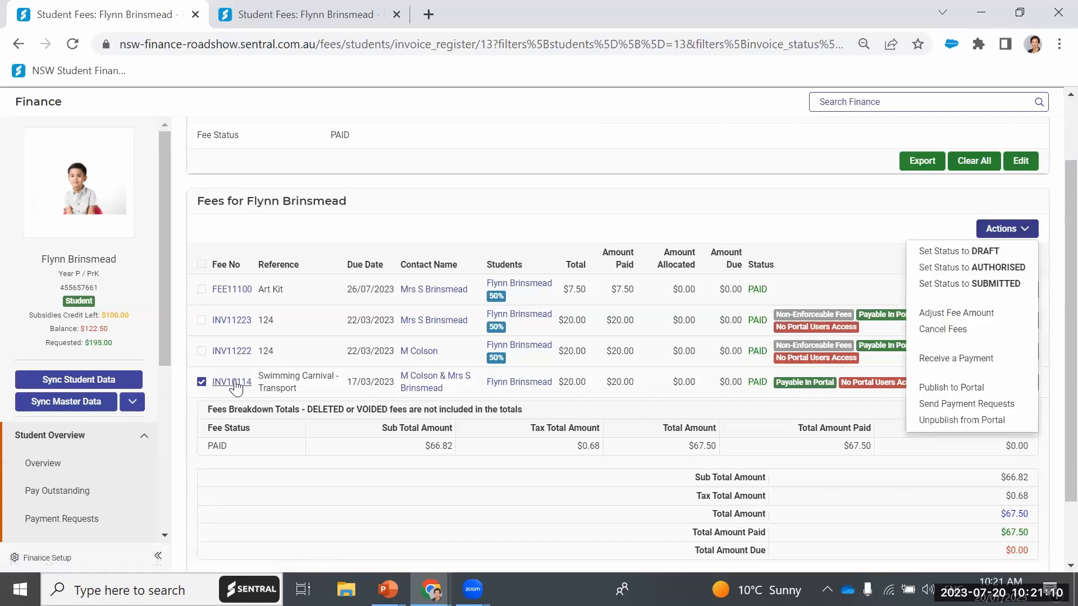
click(232, 383)
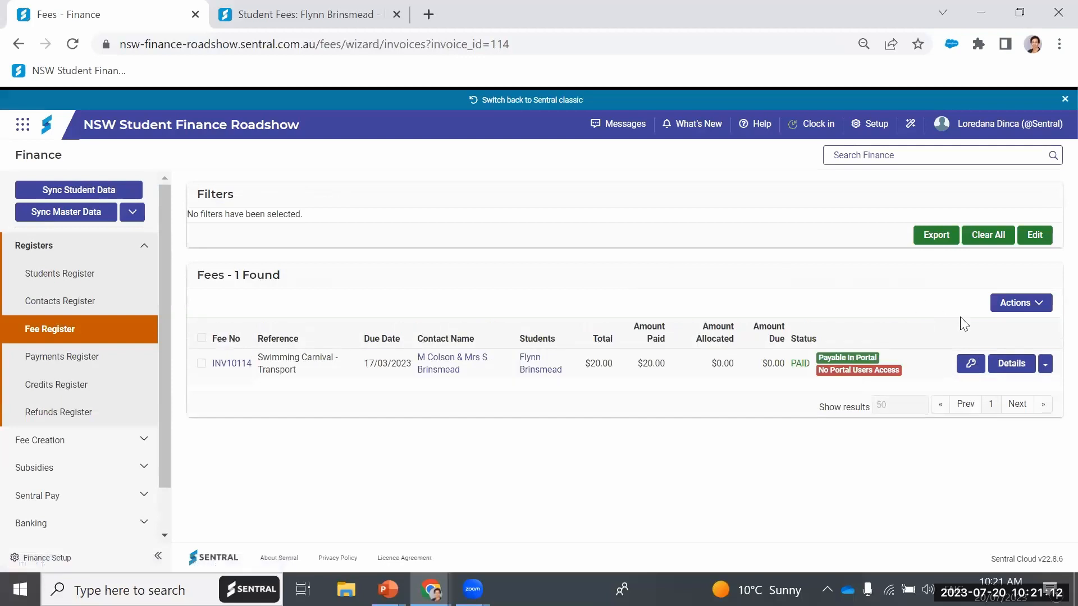
click(1021, 365)
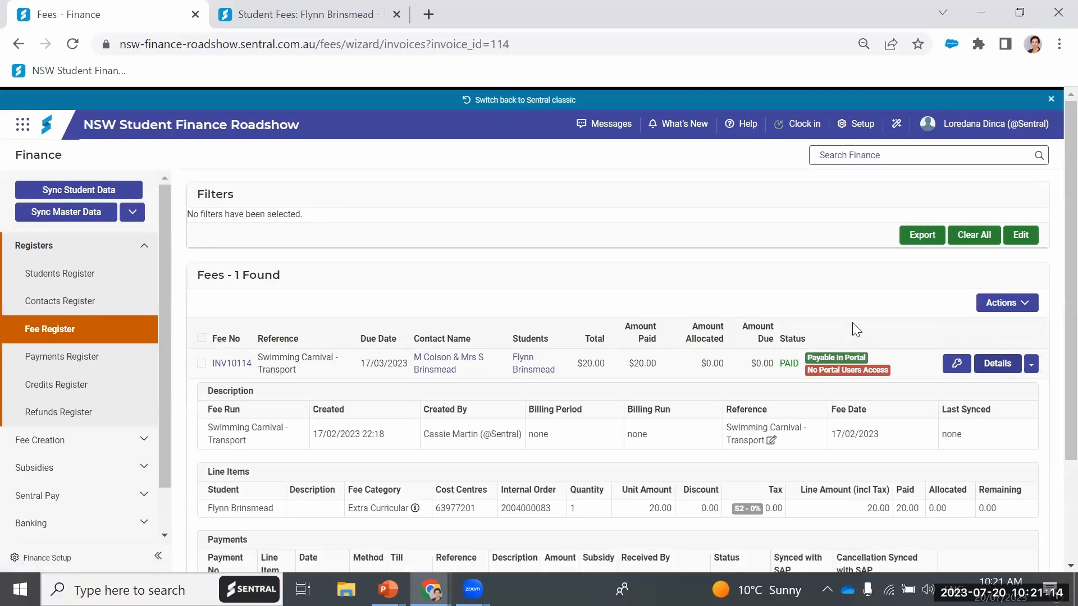
scroll(841, 318, down, 1)
scroll(841, 317, down, 2)
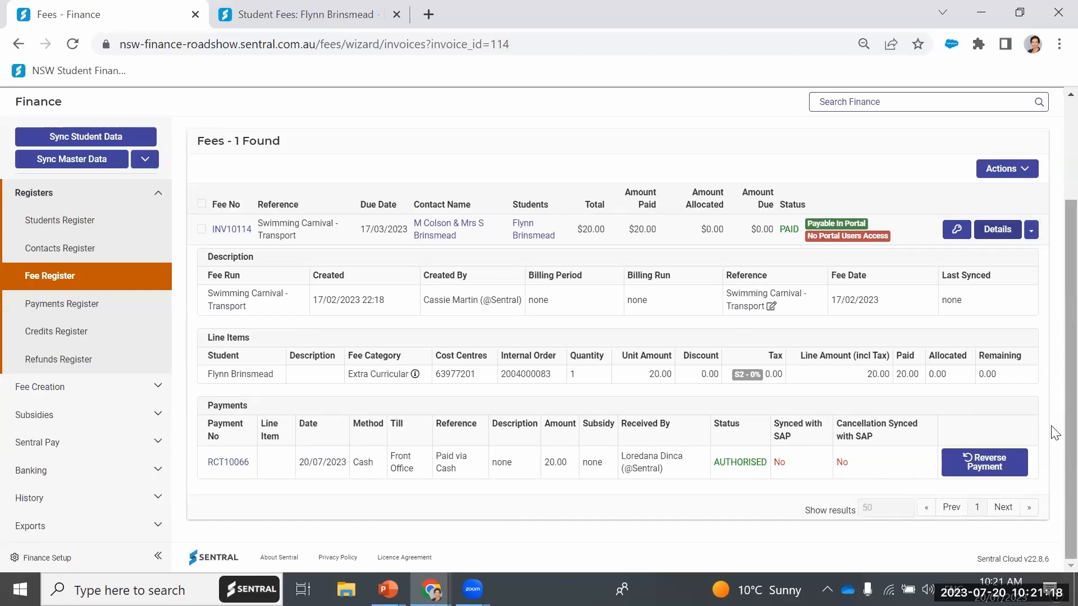
Reverse the fee's cash payment with cancel reason Error and details noting an incorrect payment method
click(985, 471)
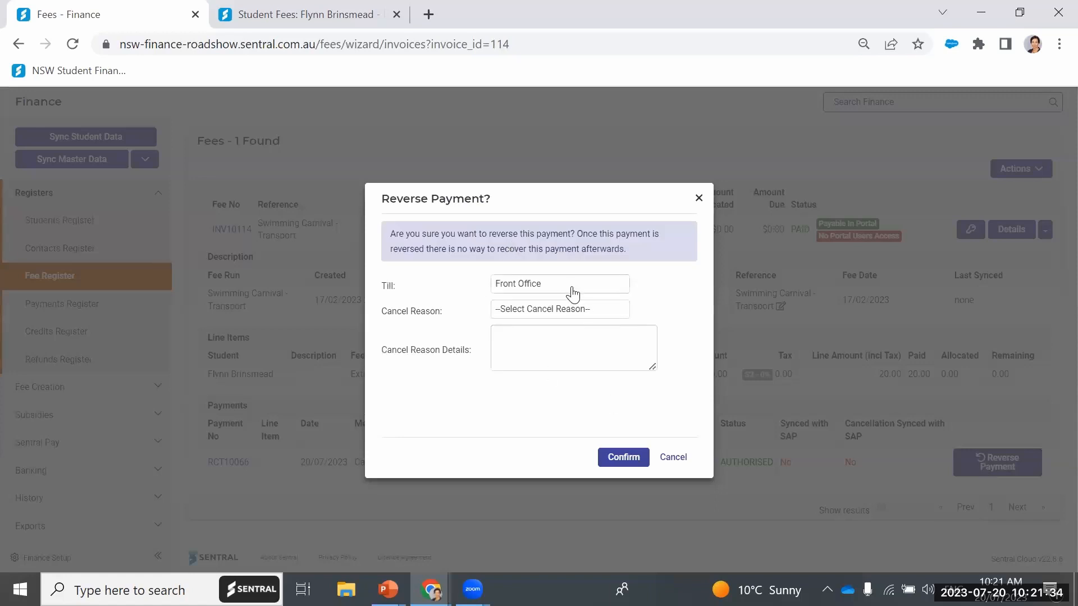
click(599, 313)
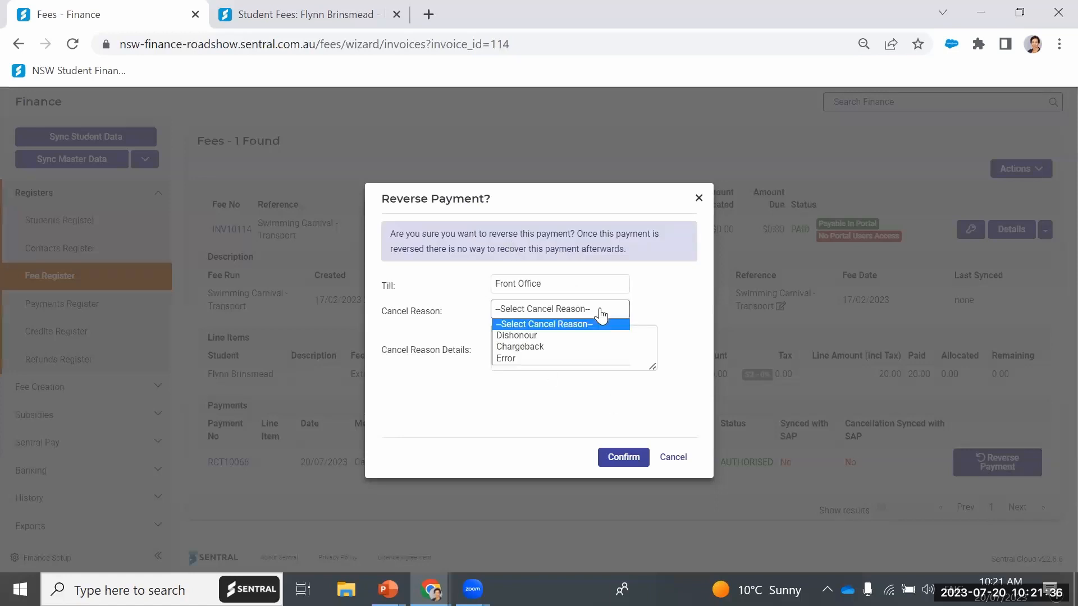
click(596, 359)
click(597, 347)
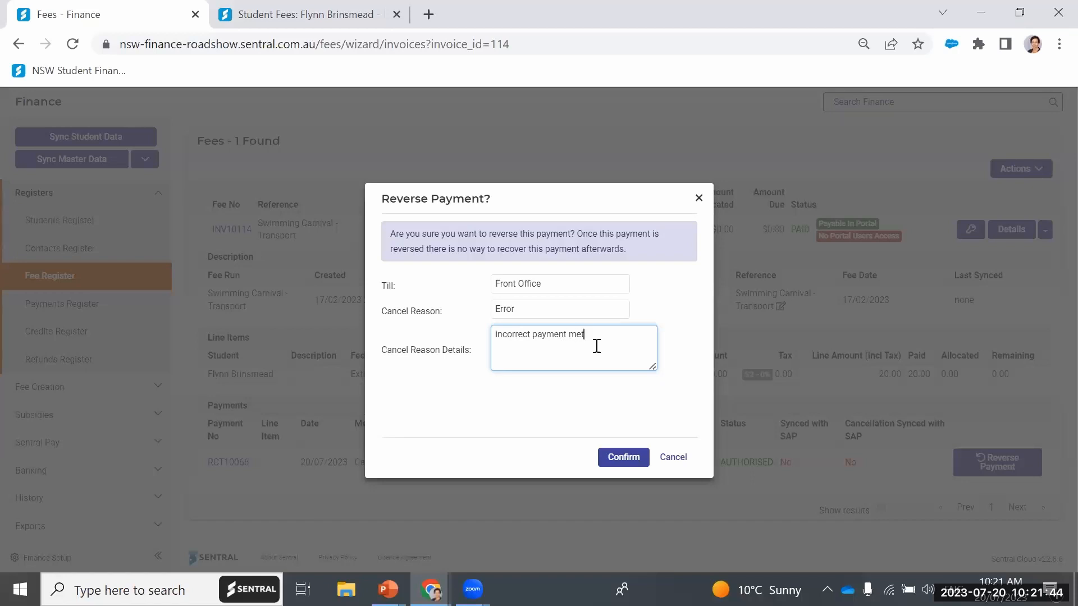
click(625, 458)
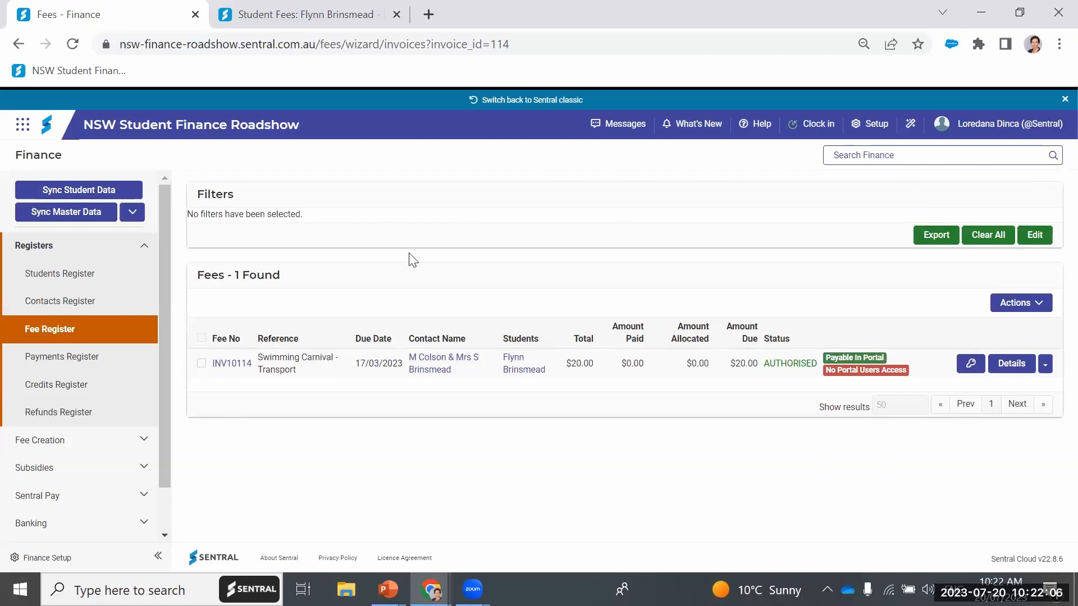
Search Finance by a student's partial first name, open the second listed student's record and go to that student's fees
click(864, 155)
text(isab)
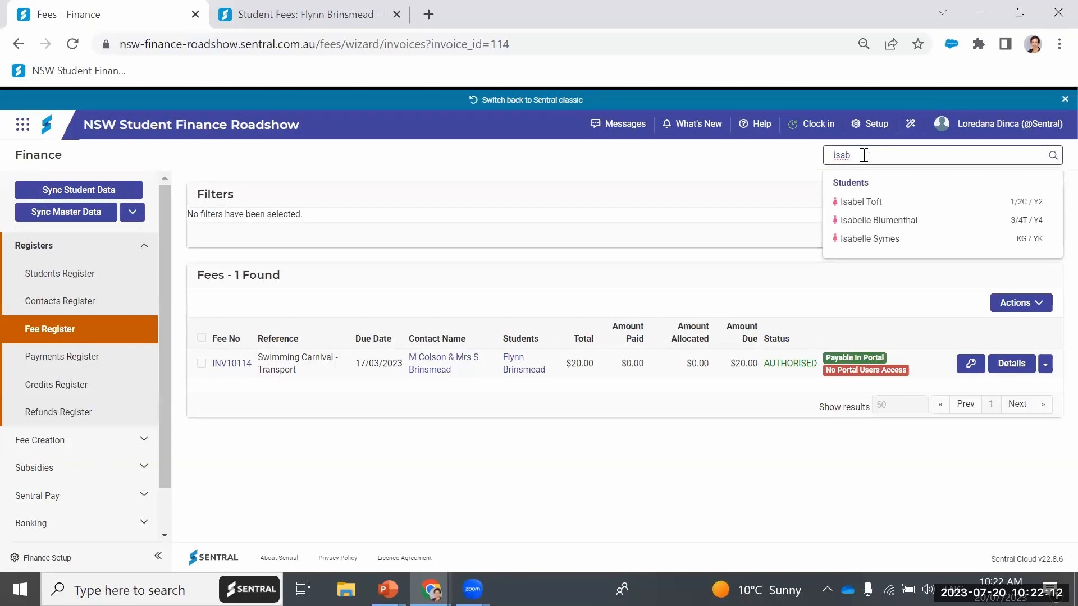
click(898, 222)
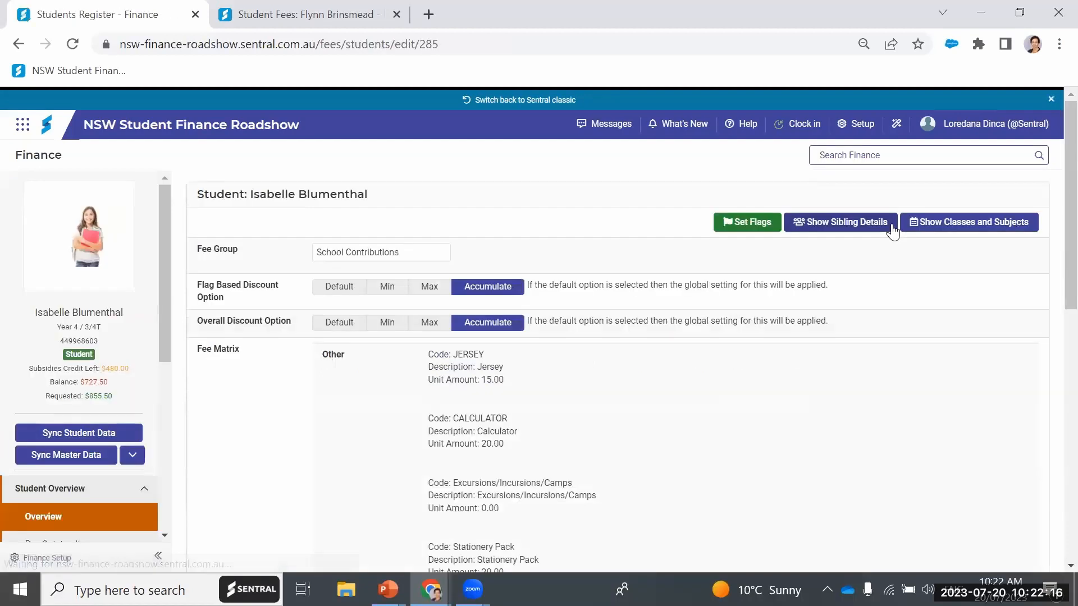
scroll(75, 434, down, 5)
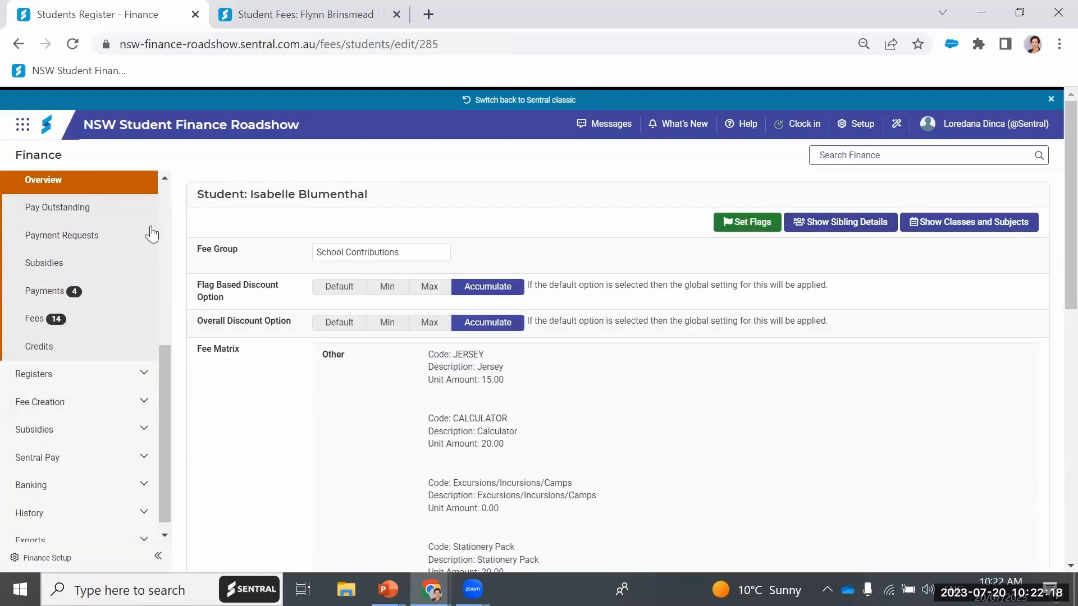
click(23, 319)
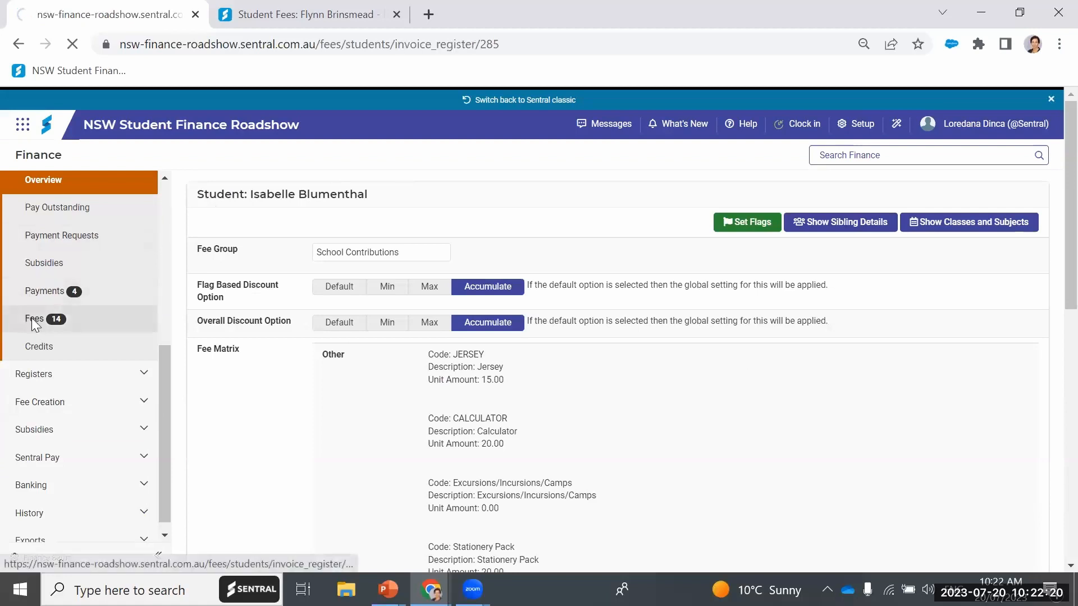
Select the stationery pack fee and start receiving a payment for it via EFTPOS
scroll(717, 334, down, 5)
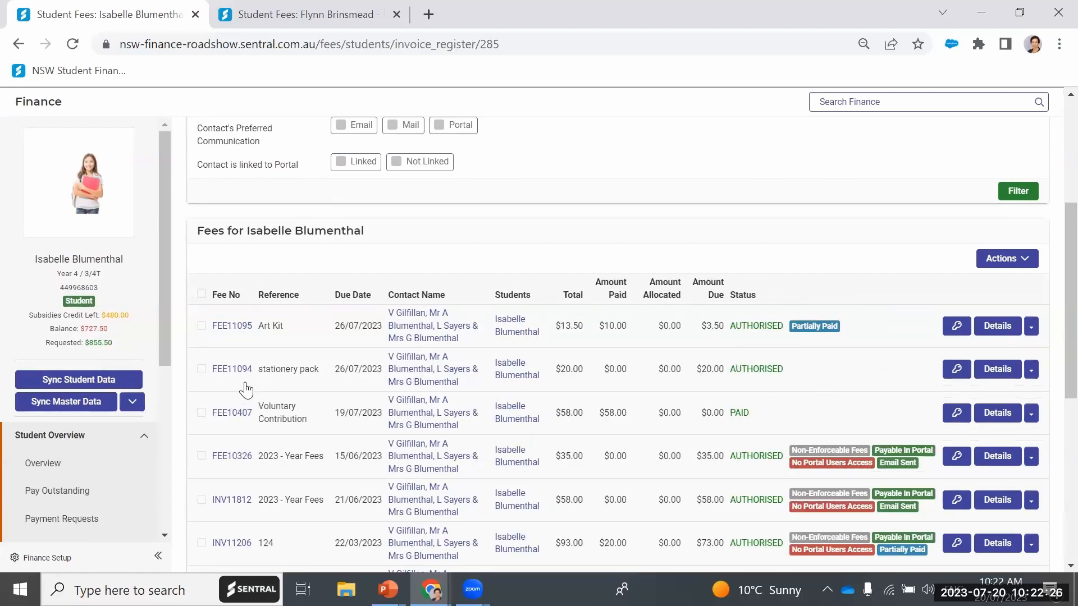
click(201, 370)
click(1027, 260)
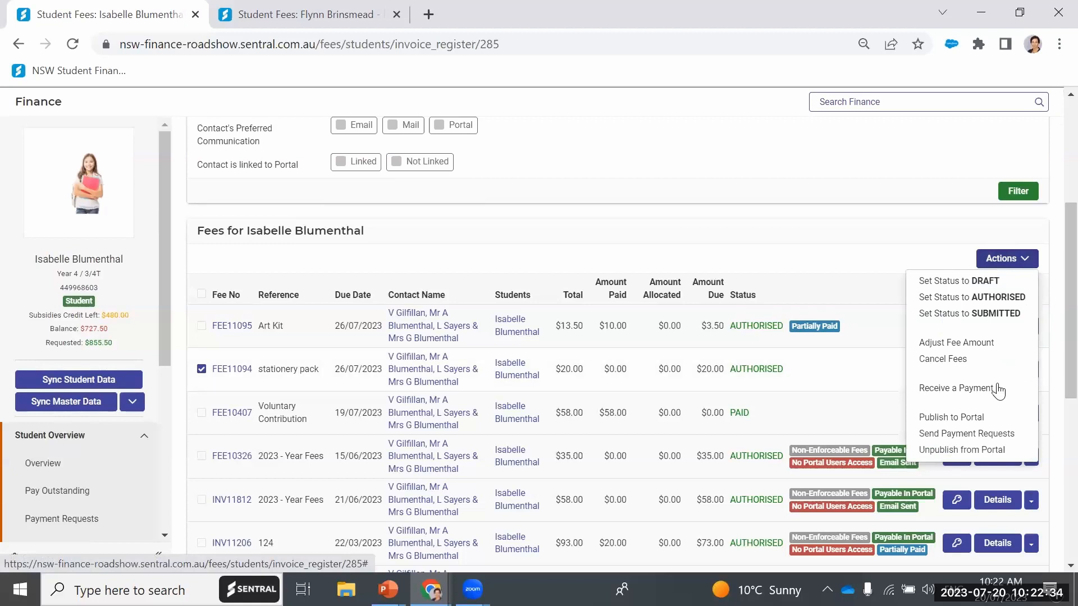
click(977, 388)
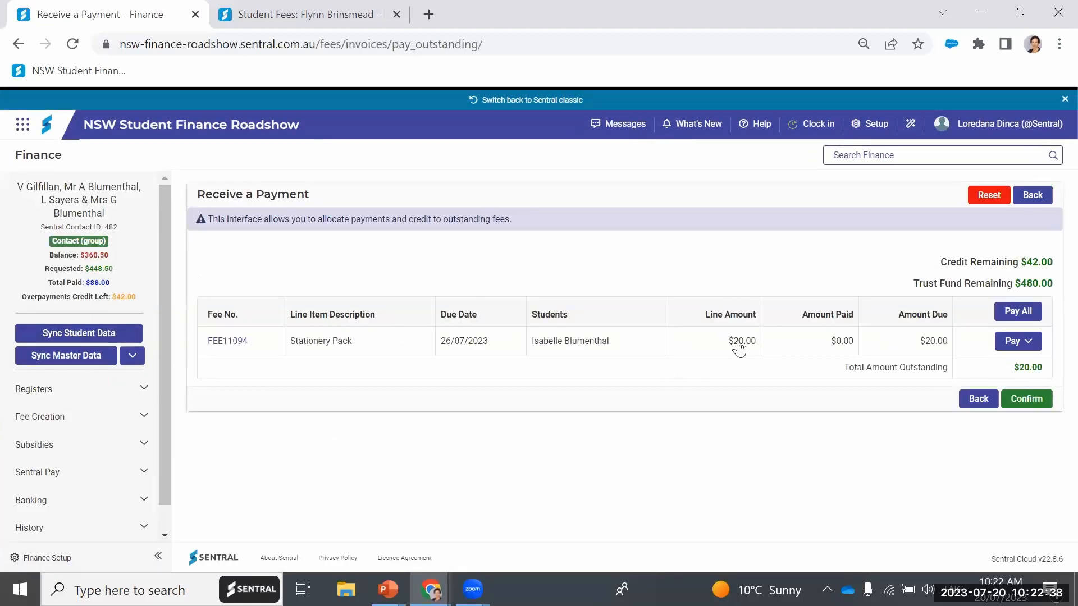
click(1033, 343)
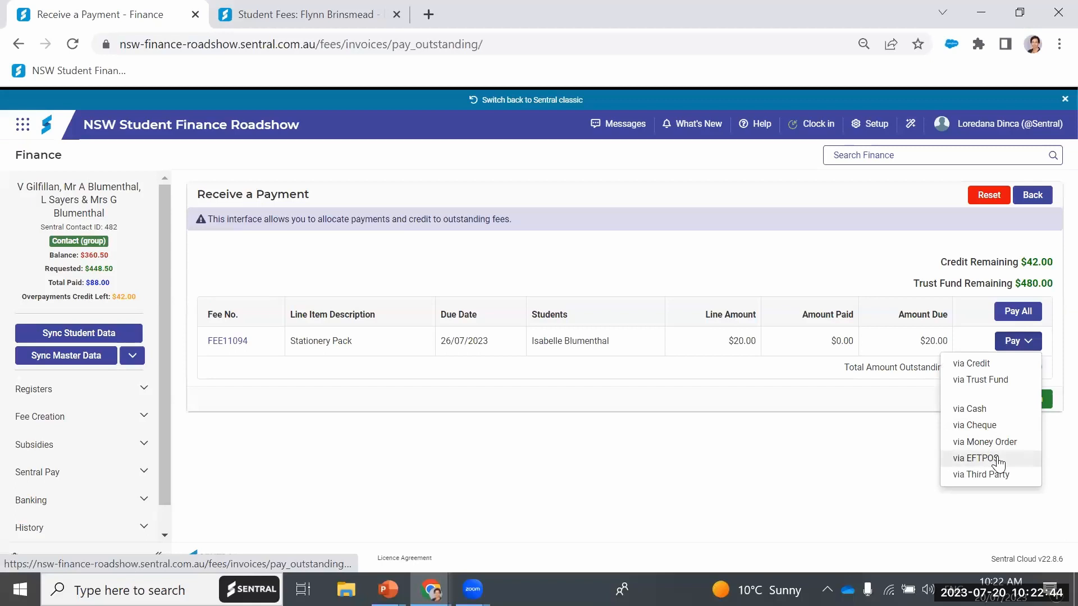
click(980, 458)
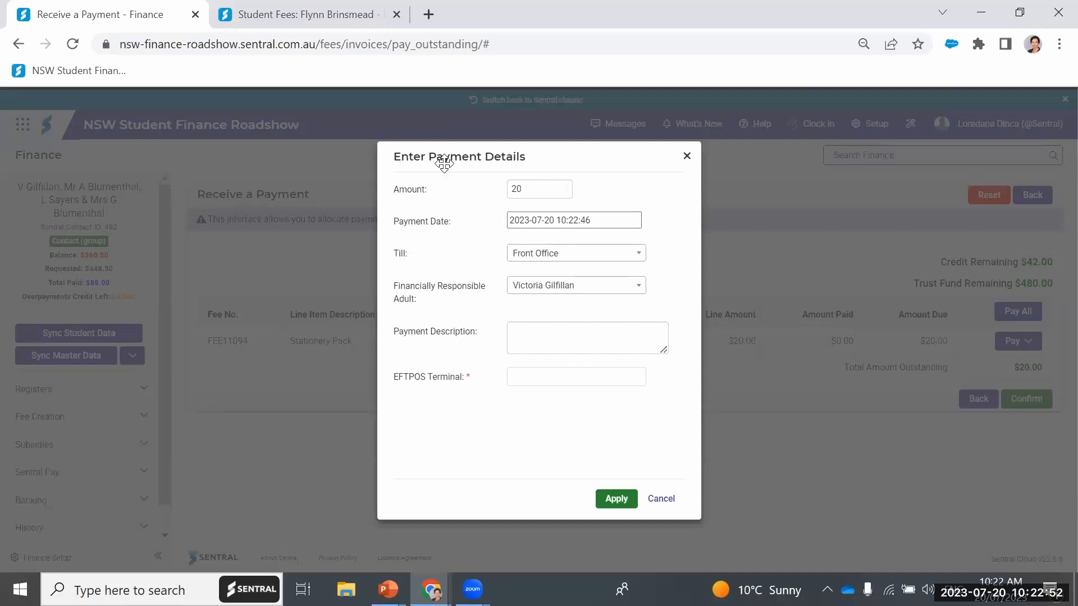
Check the financially responsible adult options, set the EFTPOS terminal to Terminal 1, then apply and confirm the payment
click(598, 287)
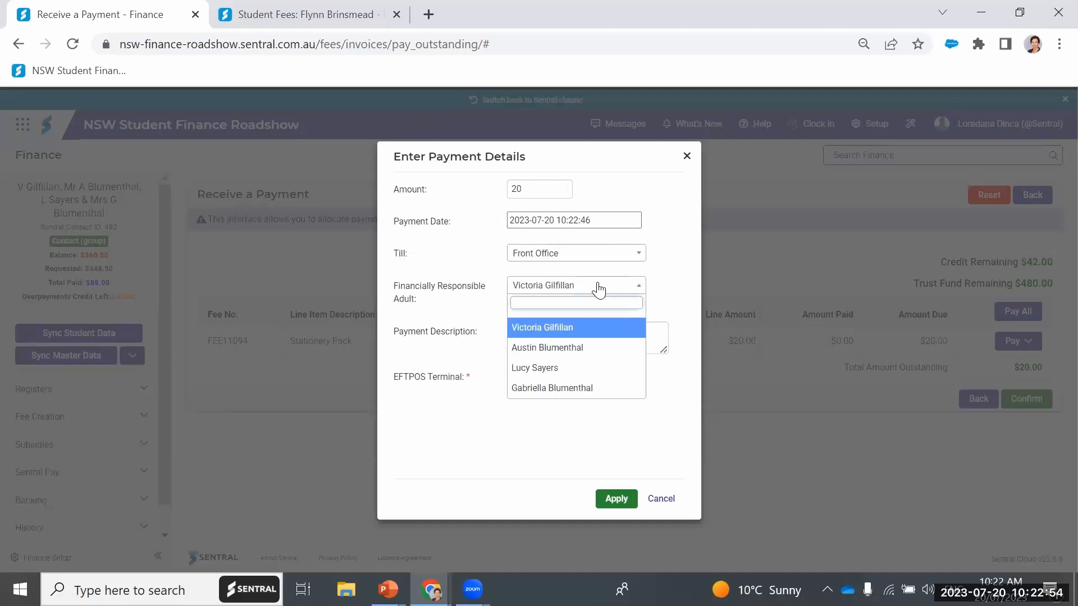
click(598, 289)
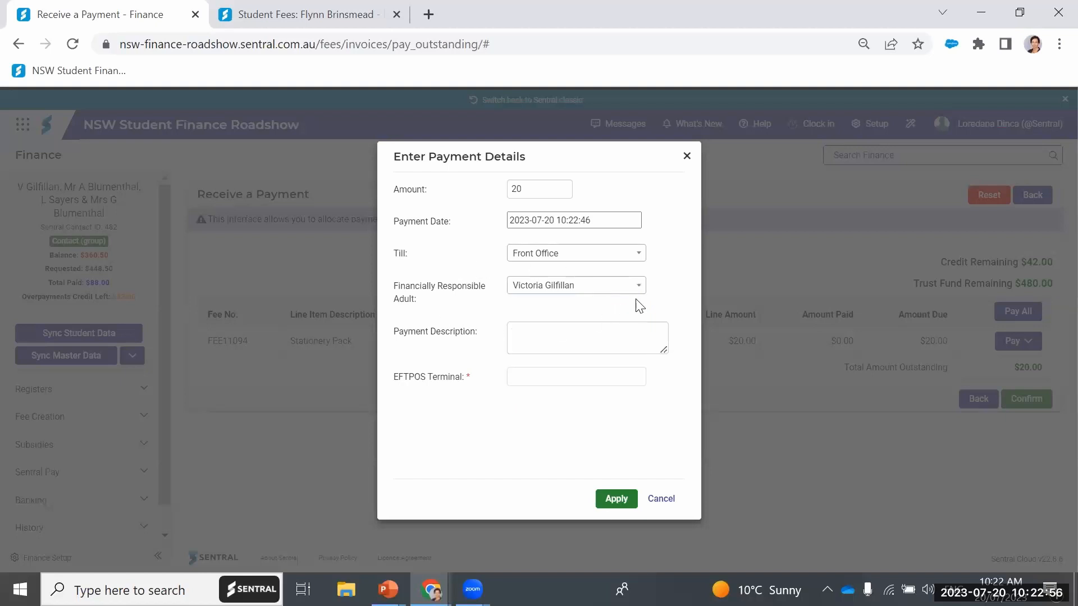
click(557, 387)
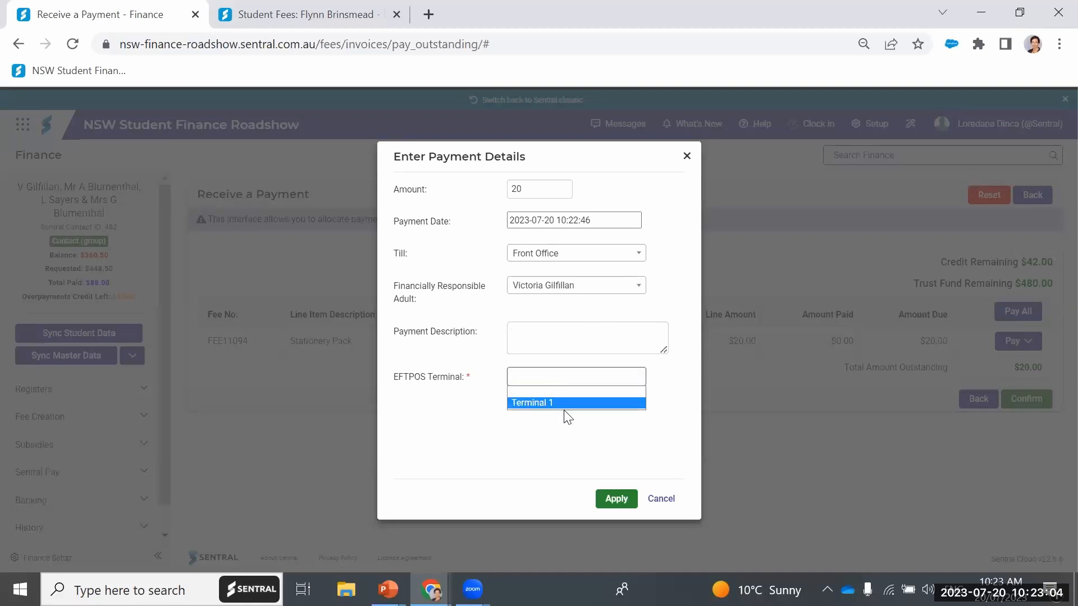
click(562, 404)
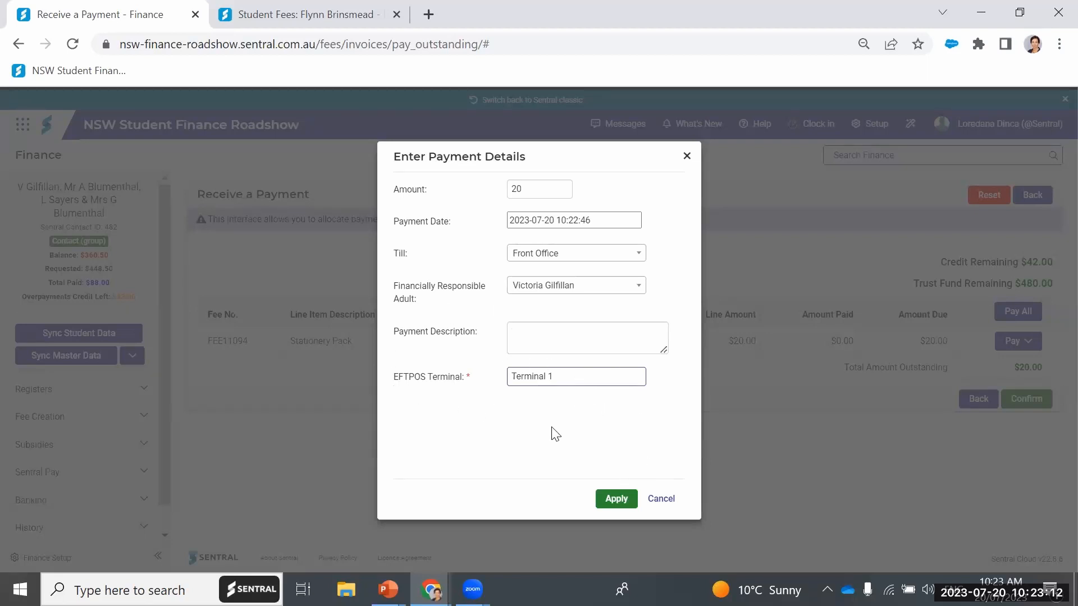
click(606, 499)
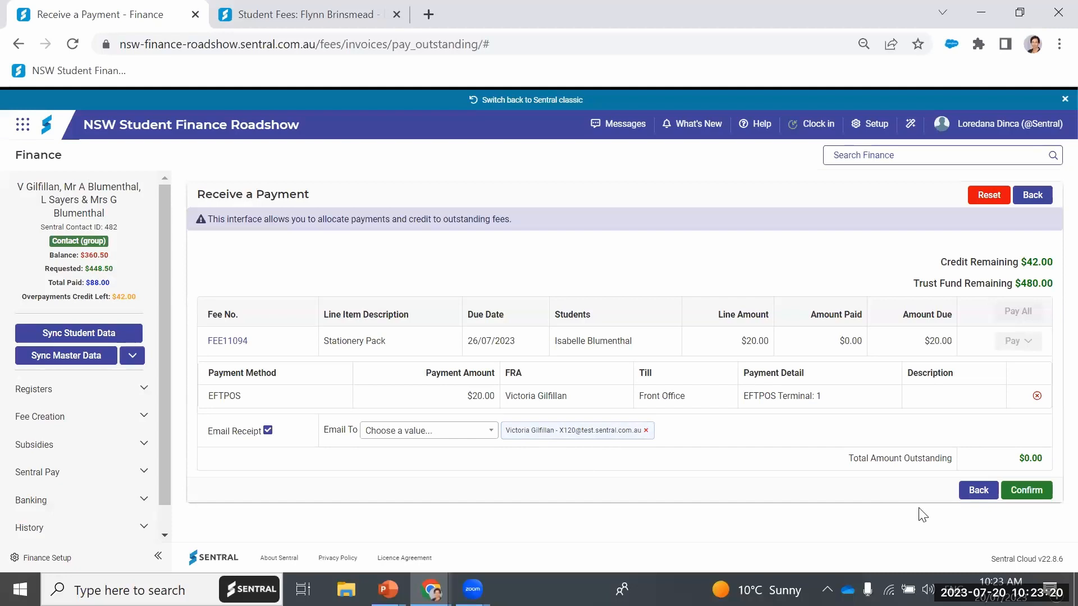
click(1036, 490)
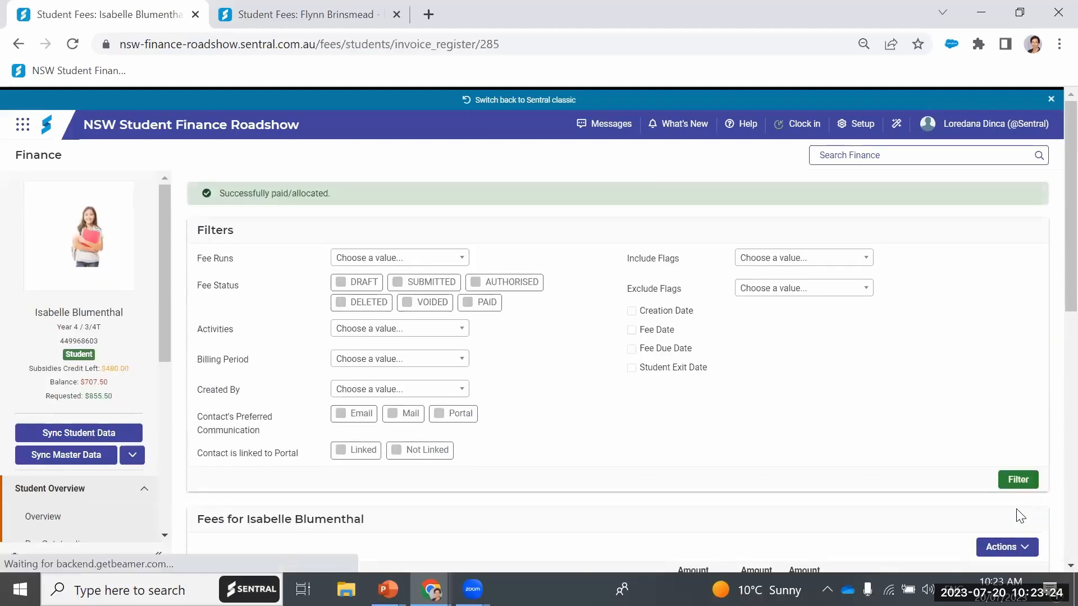
Review the student's updated fee list and the fee breakdown totals
scroll(869, 471, down, 5)
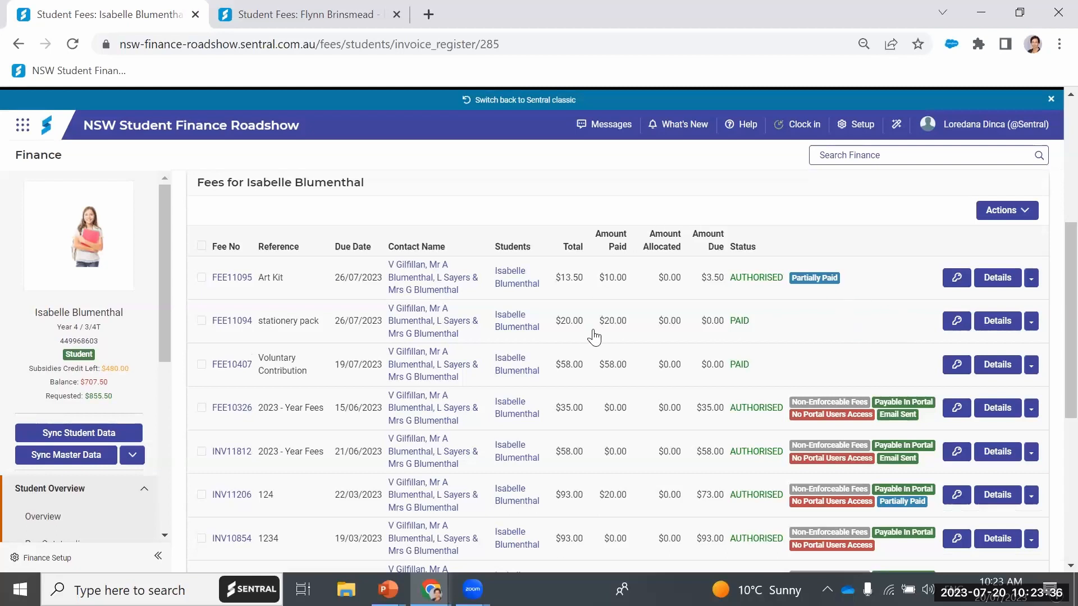
scroll(592, 340, down, 4)
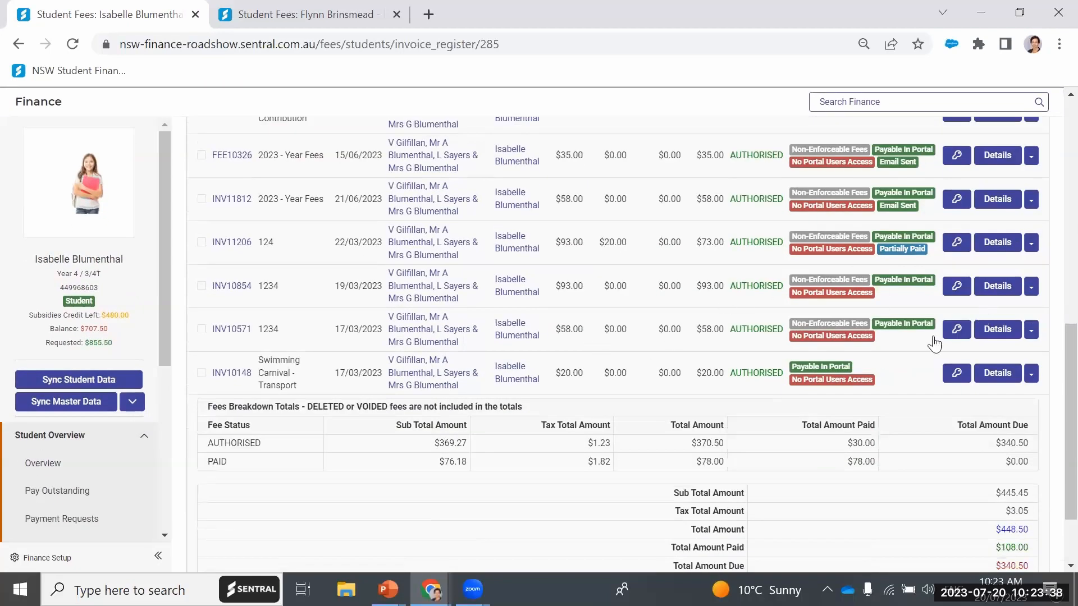
scroll(835, 388, up, 1)
scroll(835, 388, up, 7)
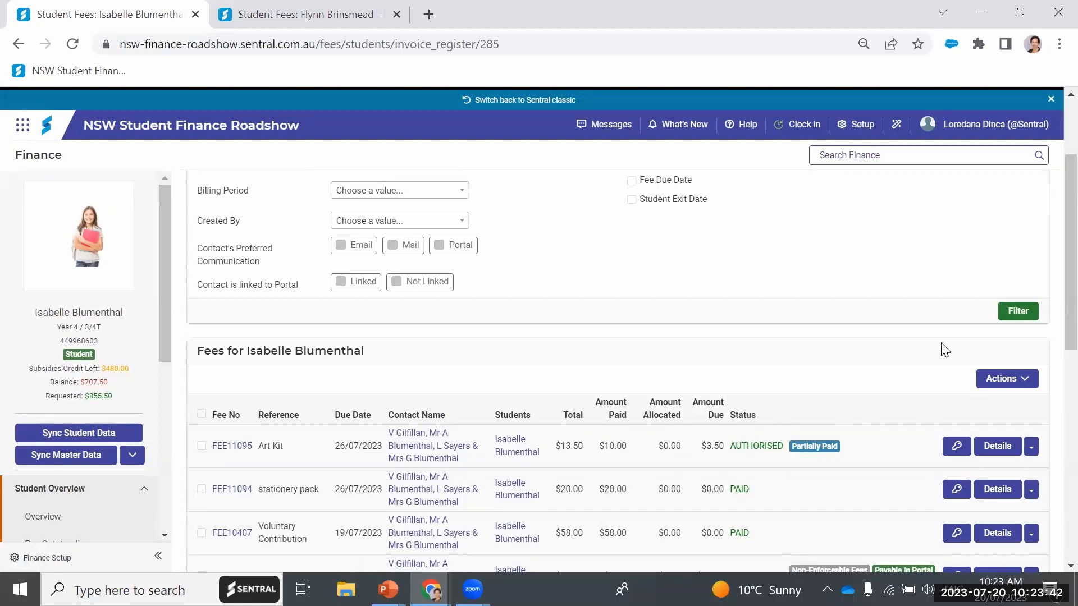
Select the partially paid Art Kit fee and expand its details down to the payments
click(1022, 382)
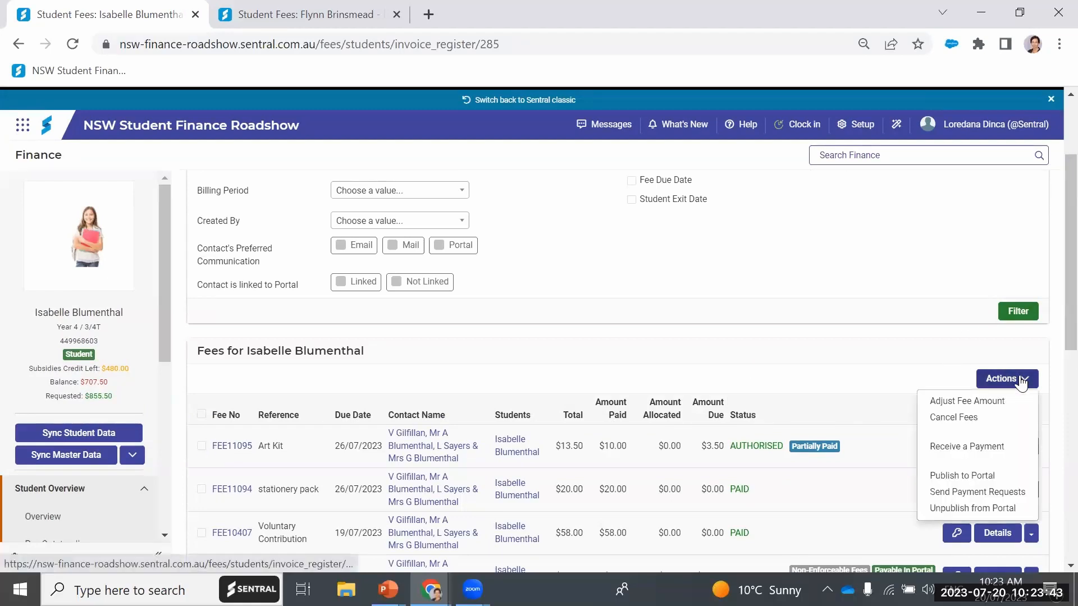
click(994, 455)
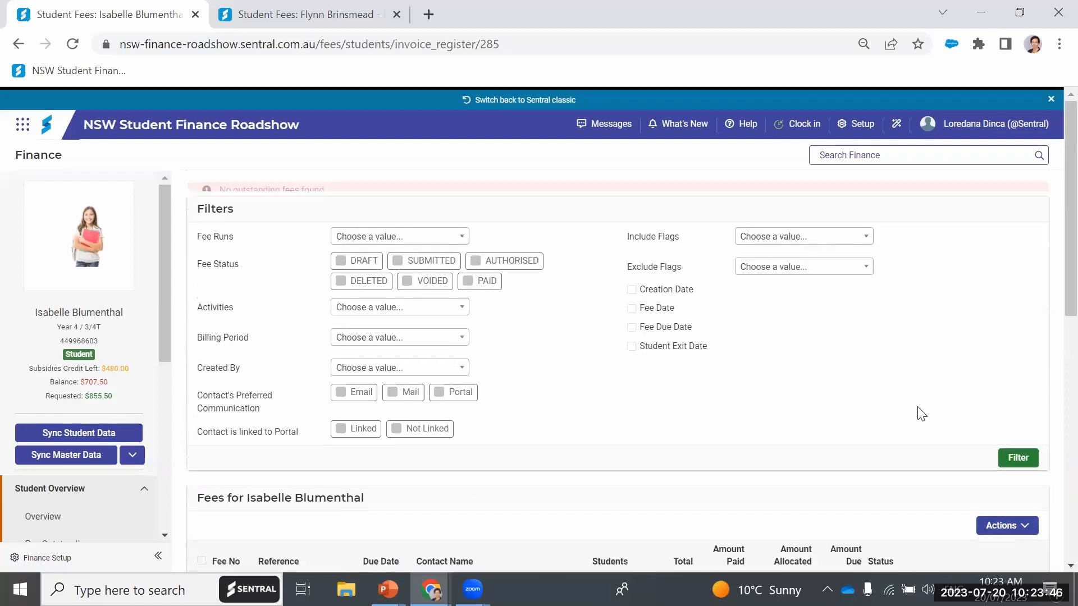
scroll(921, 414, down, 5)
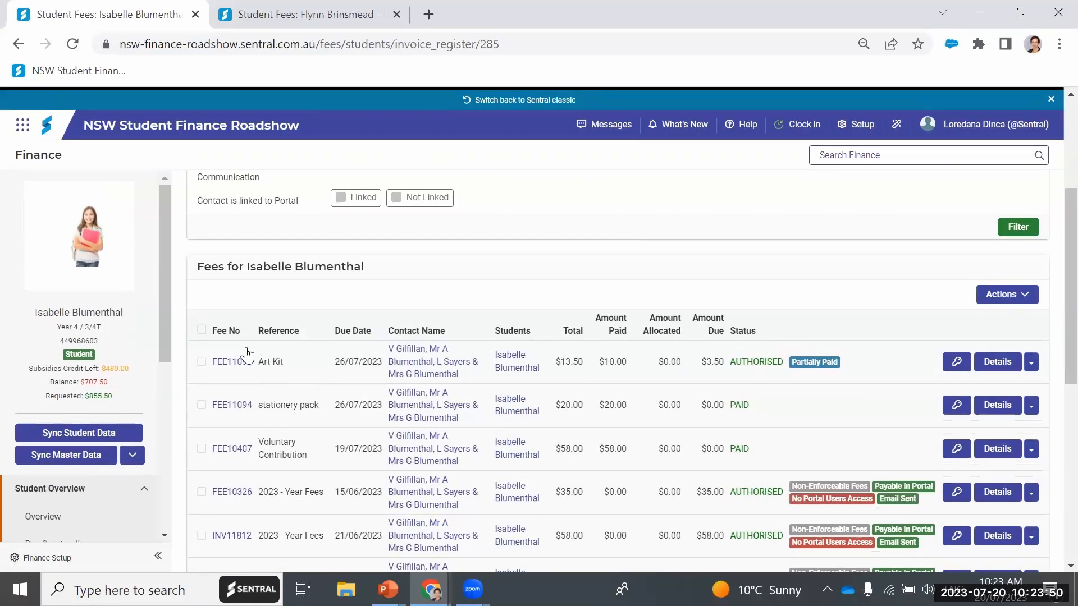
click(201, 363)
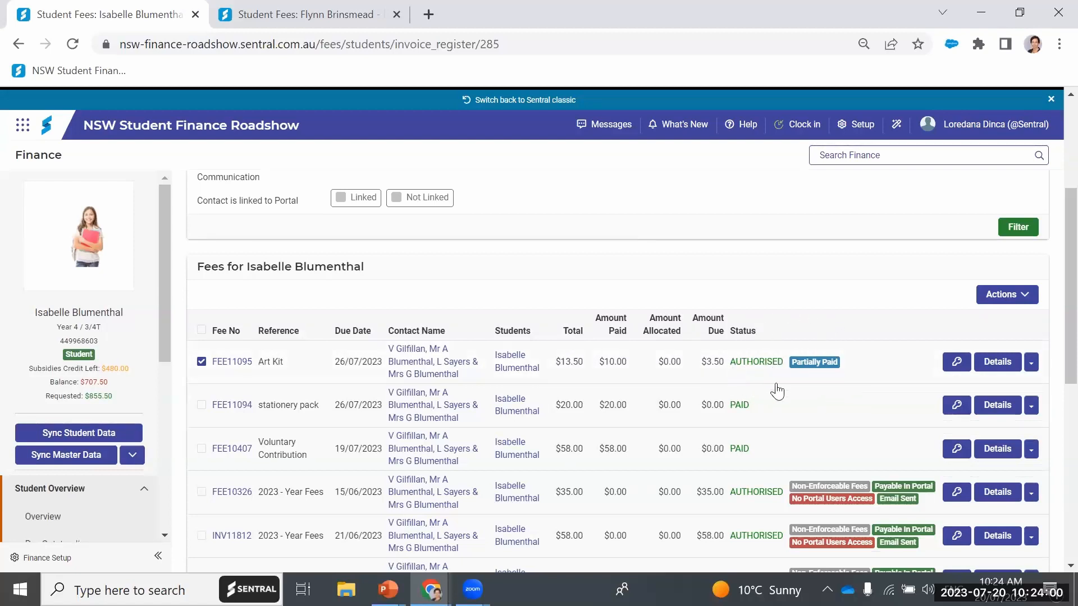
click(1004, 363)
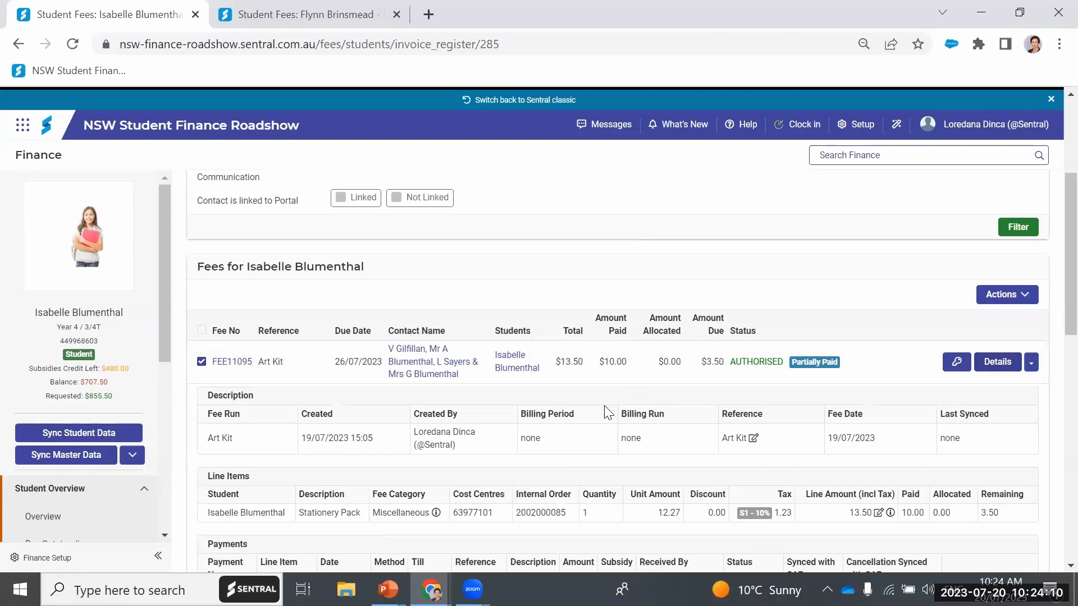
scroll(607, 413, down, 2)
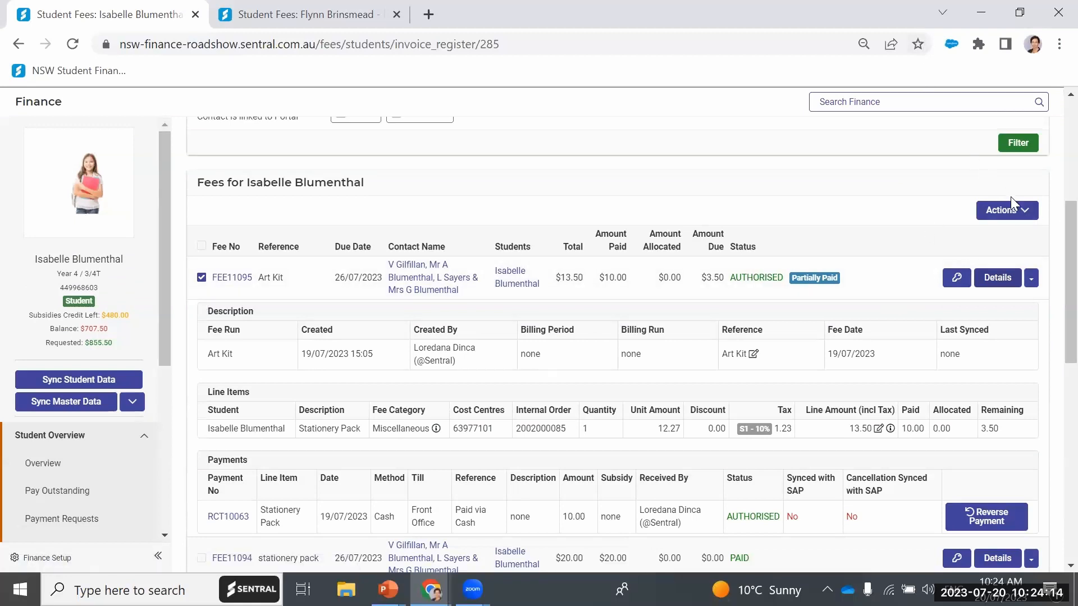
Start receiving a payment for the selected Art Kit fee and show the available payment methods
click(1025, 211)
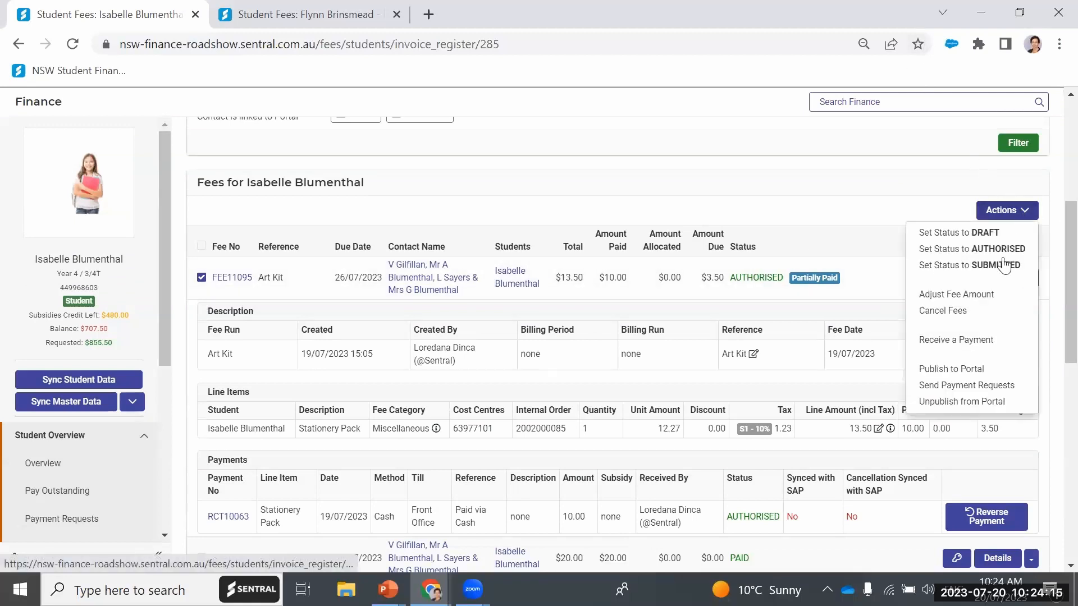
click(986, 341)
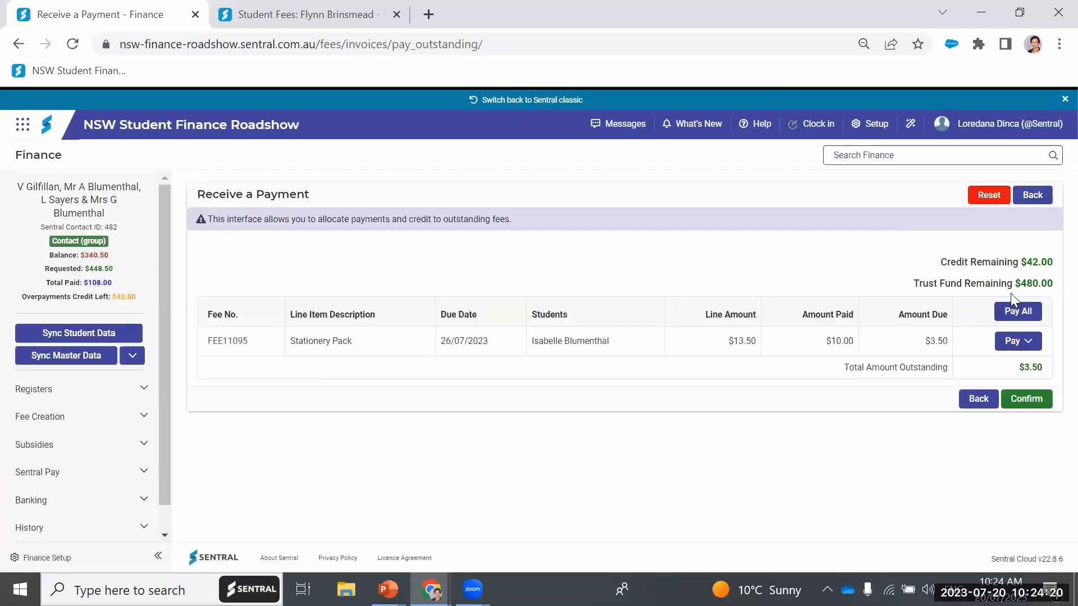
click(1027, 342)
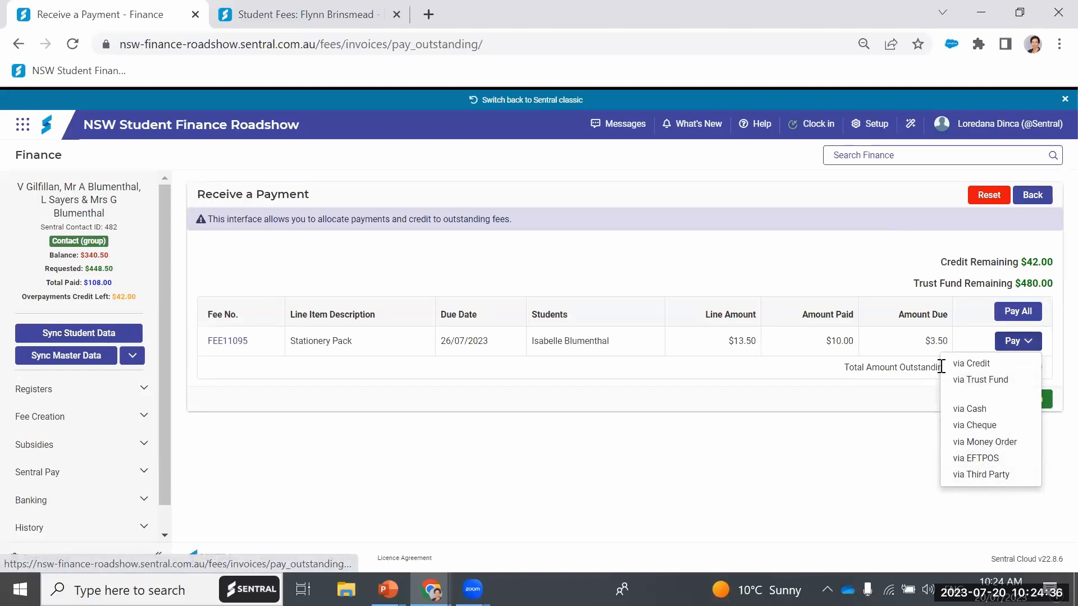
Open the Art Kit fee in the Fee Register and expand its description, line items and payments
click(232, 342)
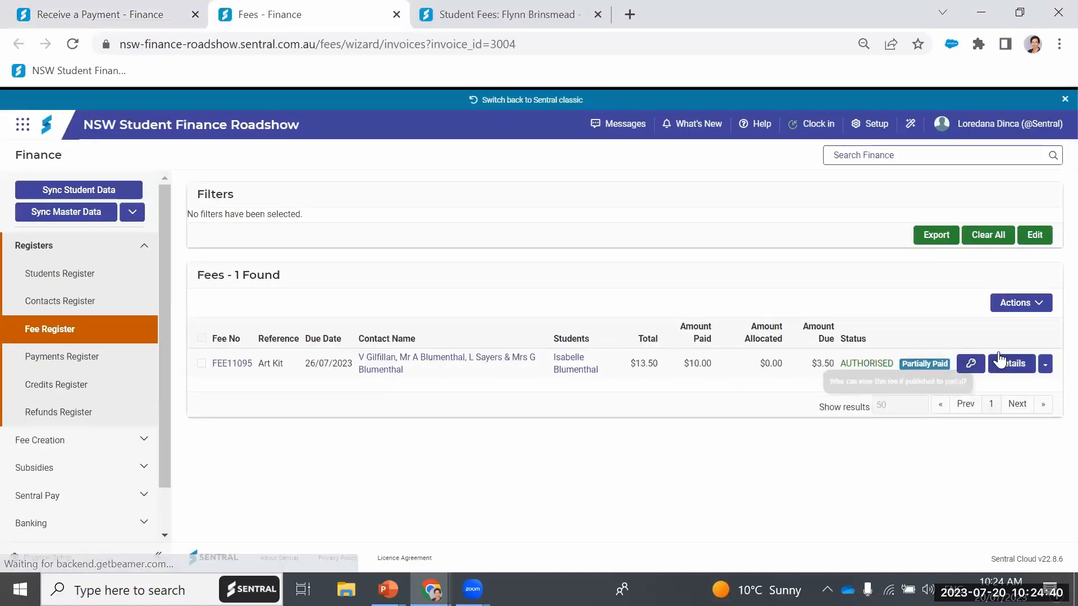
click(1011, 370)
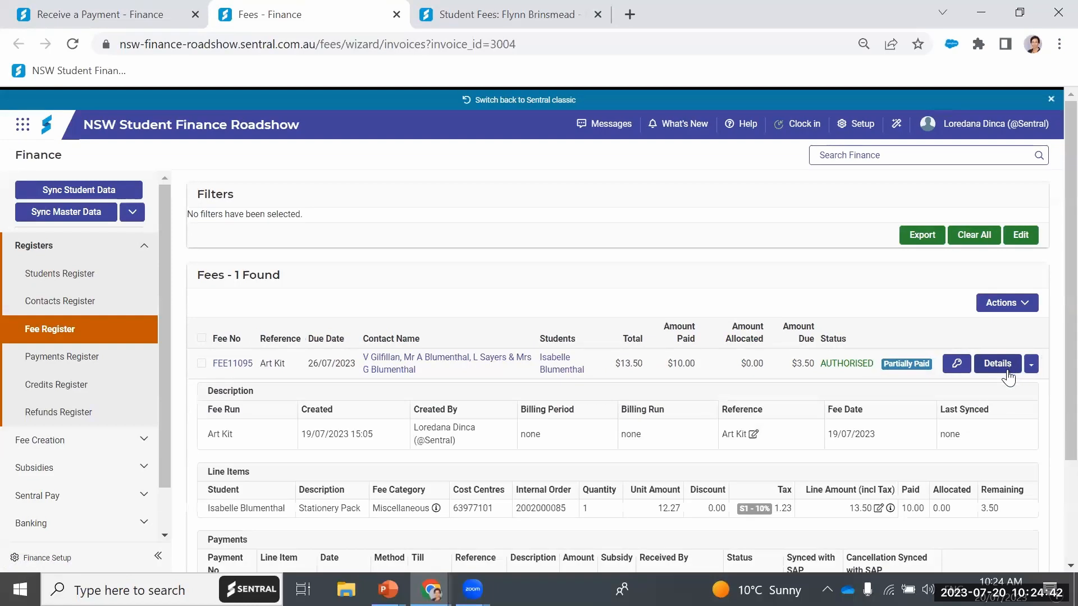
scroll(1008, 383, down, 2)
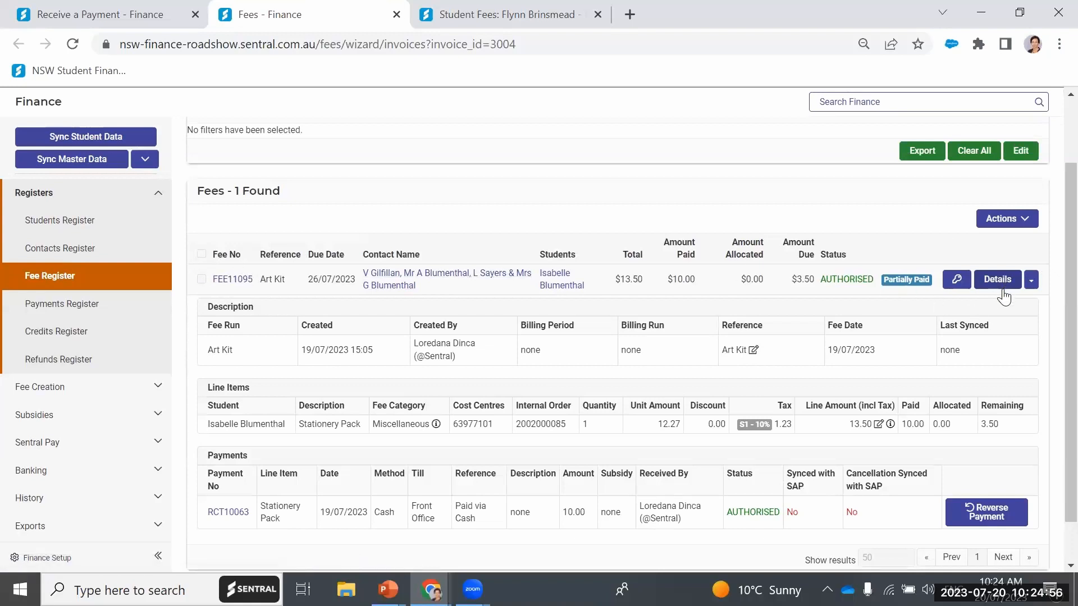
scroll(1005, 360, down, 1)
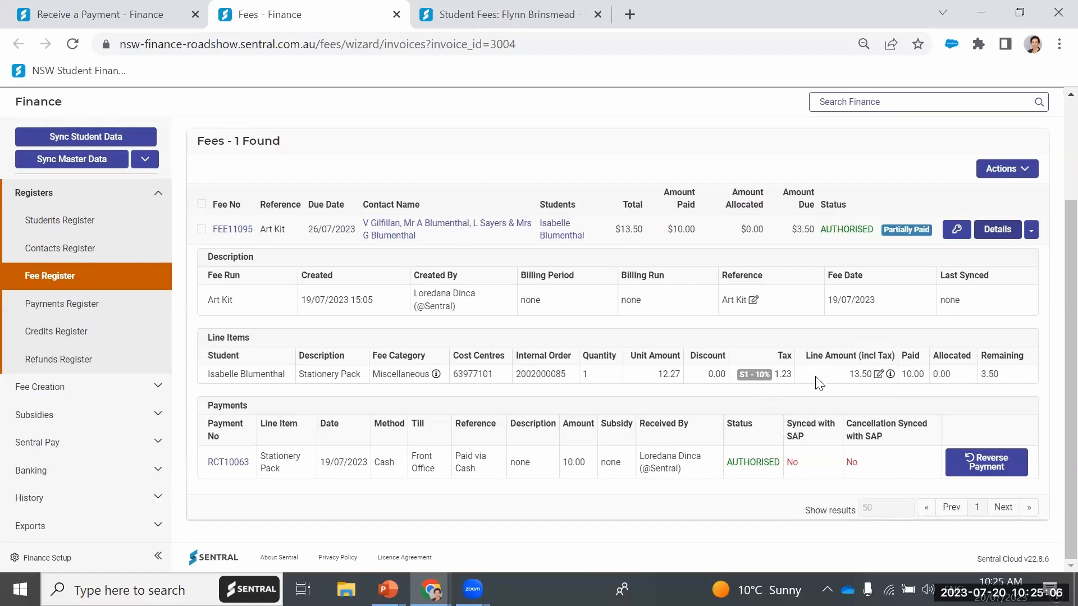
Set the Art Kit fee's line amount to 10 with "incorrect" as the reason for change, and save
click(878, 375)
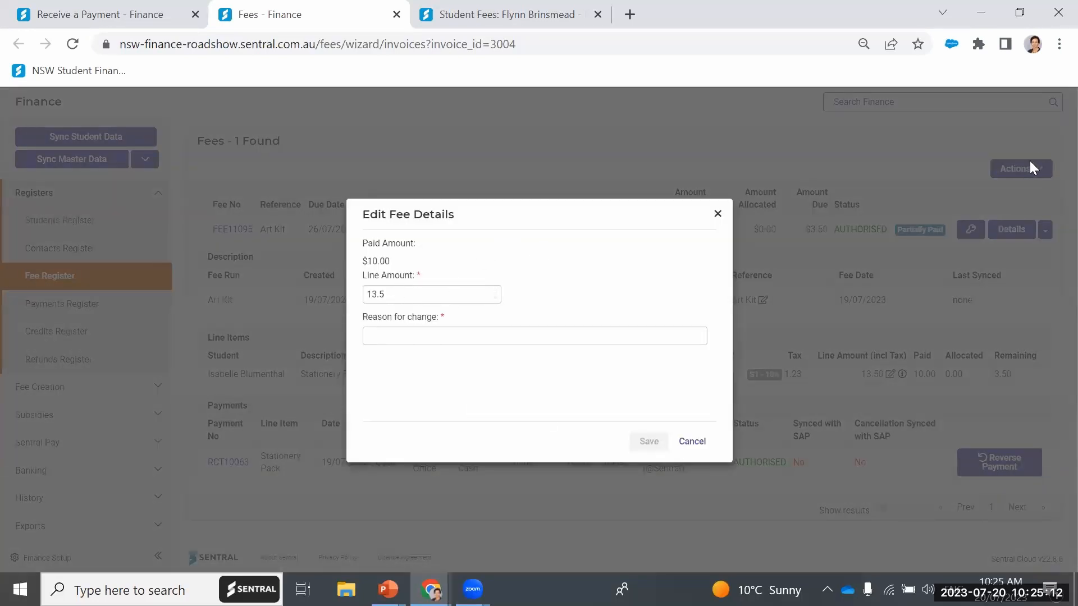
click(421, 294)
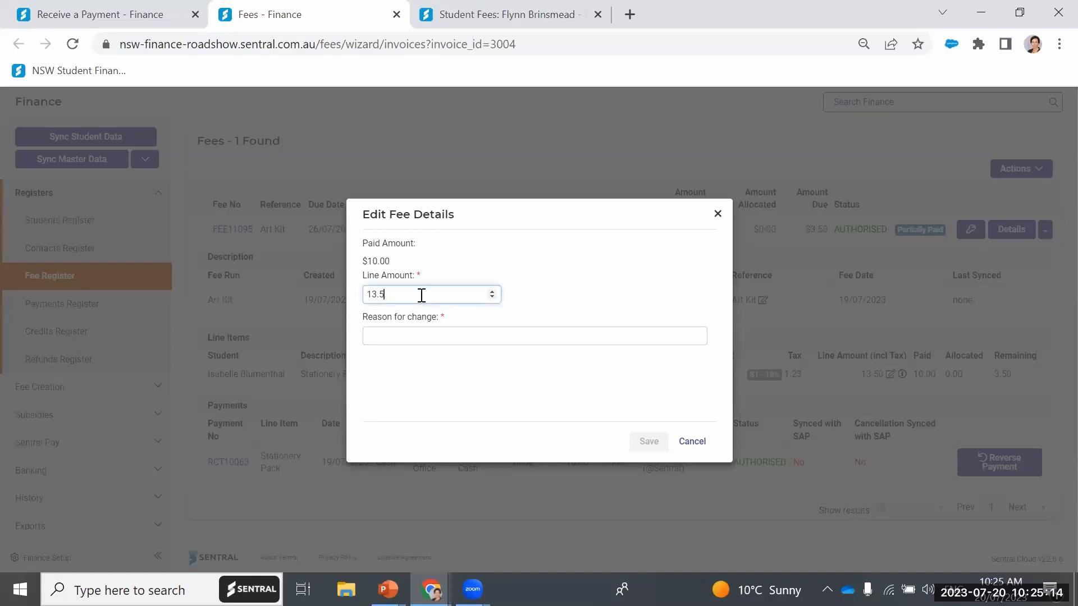
key(BackSpace)
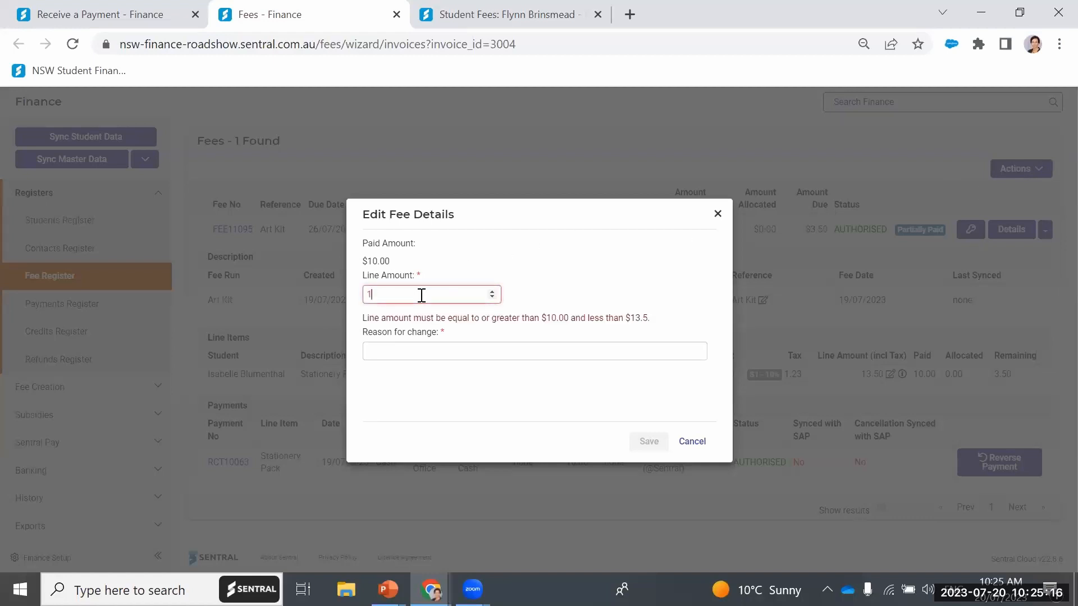
text(0)
click(433, 337)
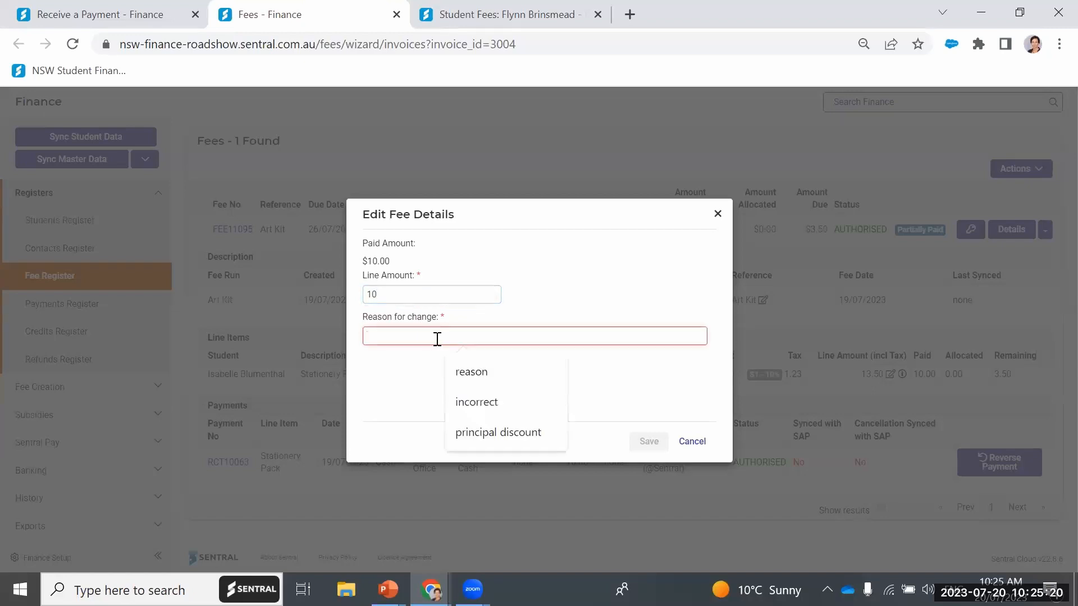
click(523, 412)
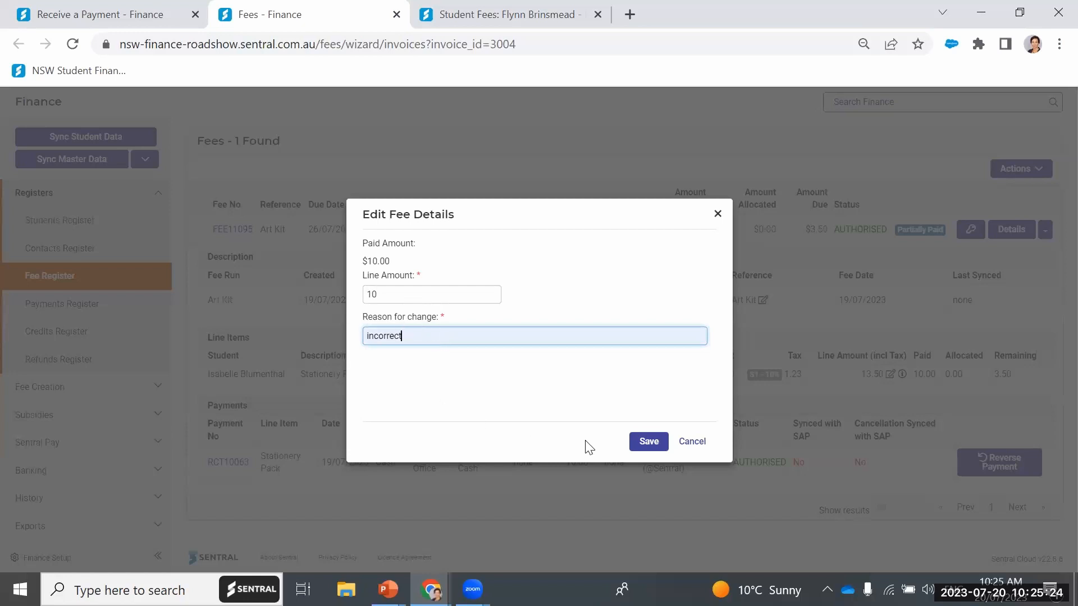
click(645, 445)
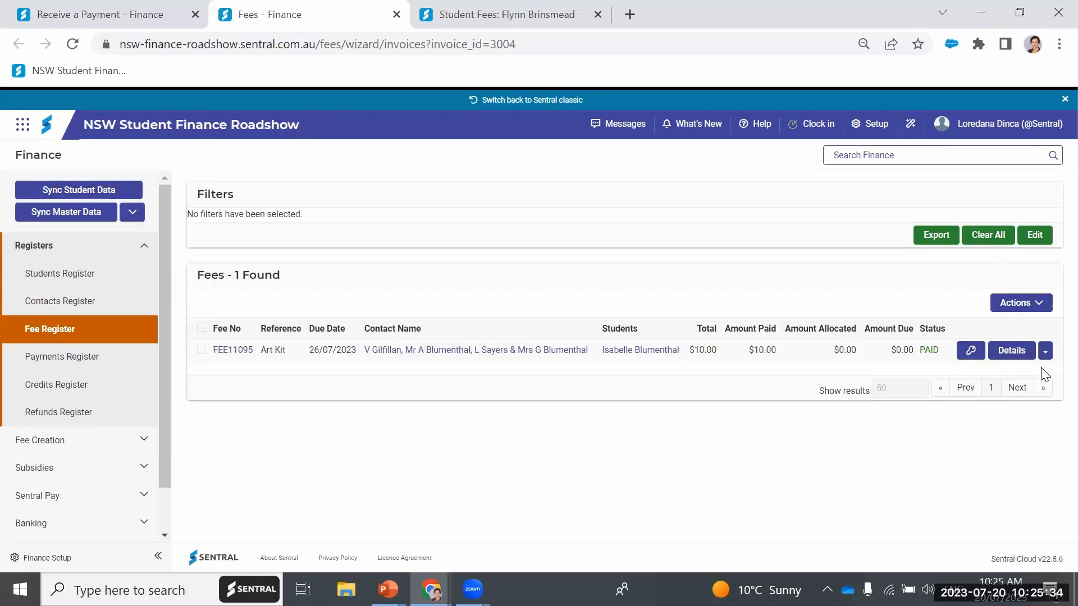
Reopen the Fee Register with cleared filters and filter it to fees with the AUTHORISED status
click(93, 333)
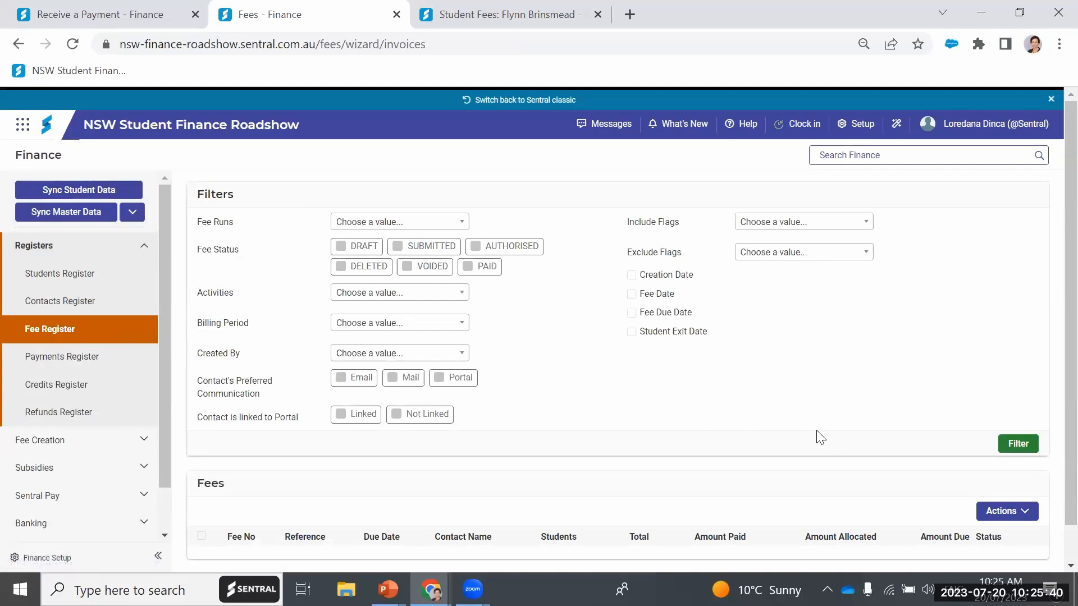
scroll(814, 437, down, 1)
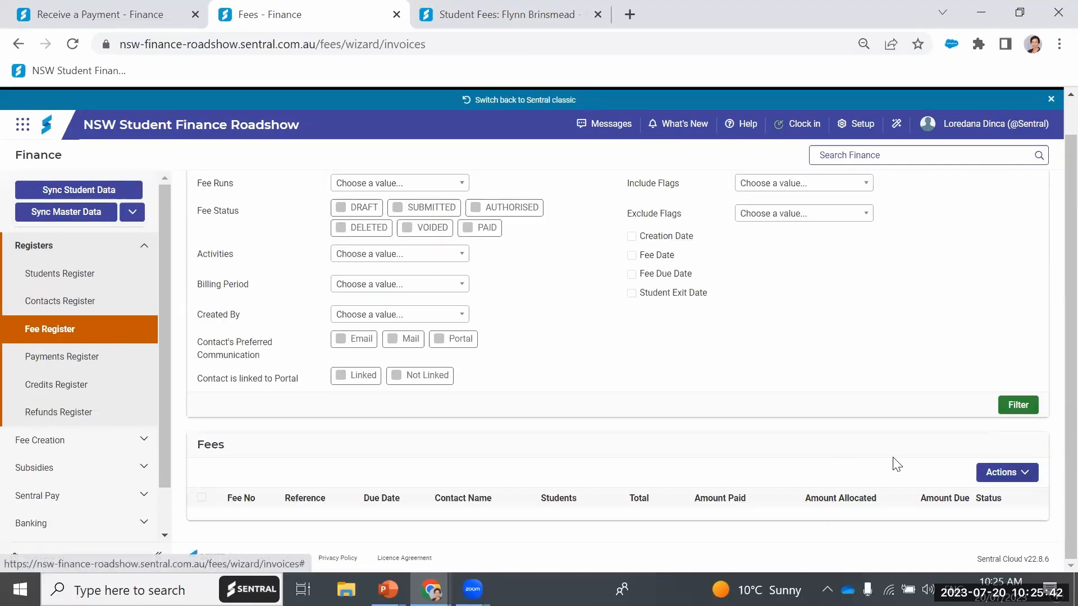
click(512, 209)
click(1019, 405)
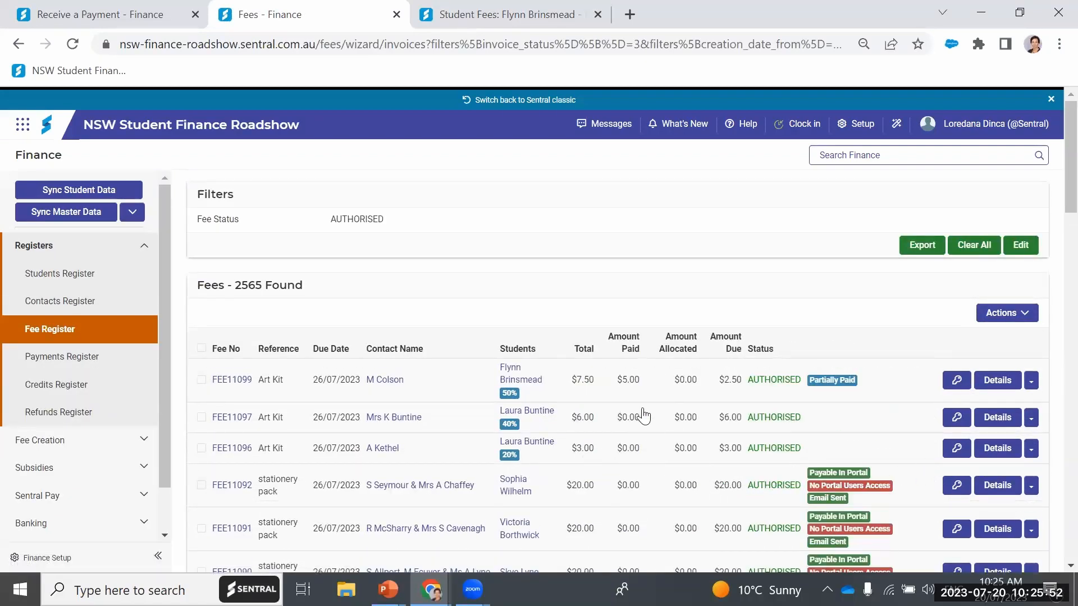
Select the partially paid Art Kit fee in the filtered list, start receiving a payment for it, and show the available payment methods
scroll(724, 445, down, 2)
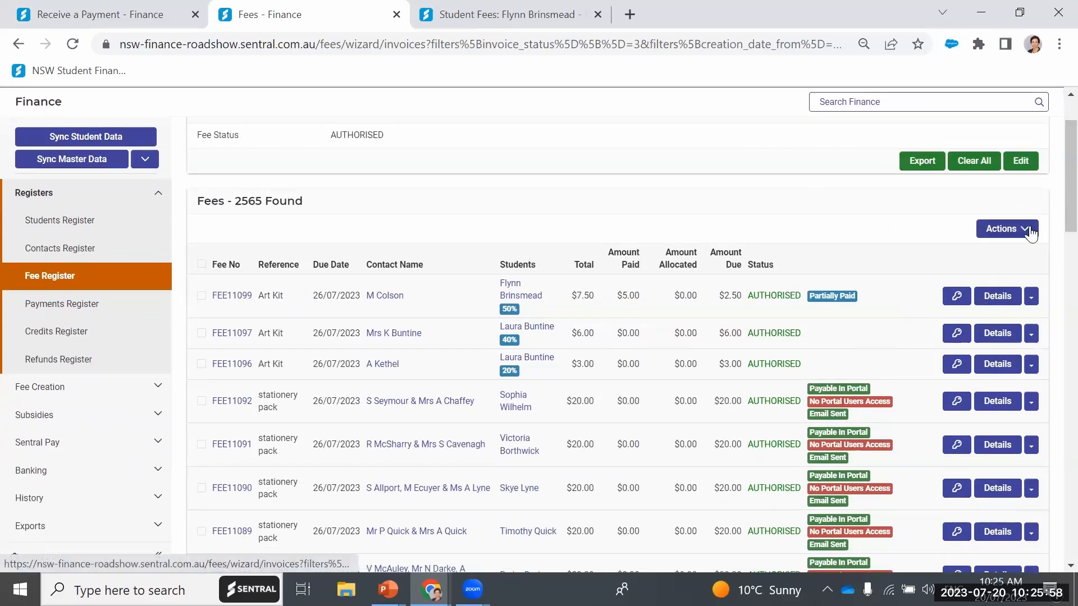
click(201, 296)
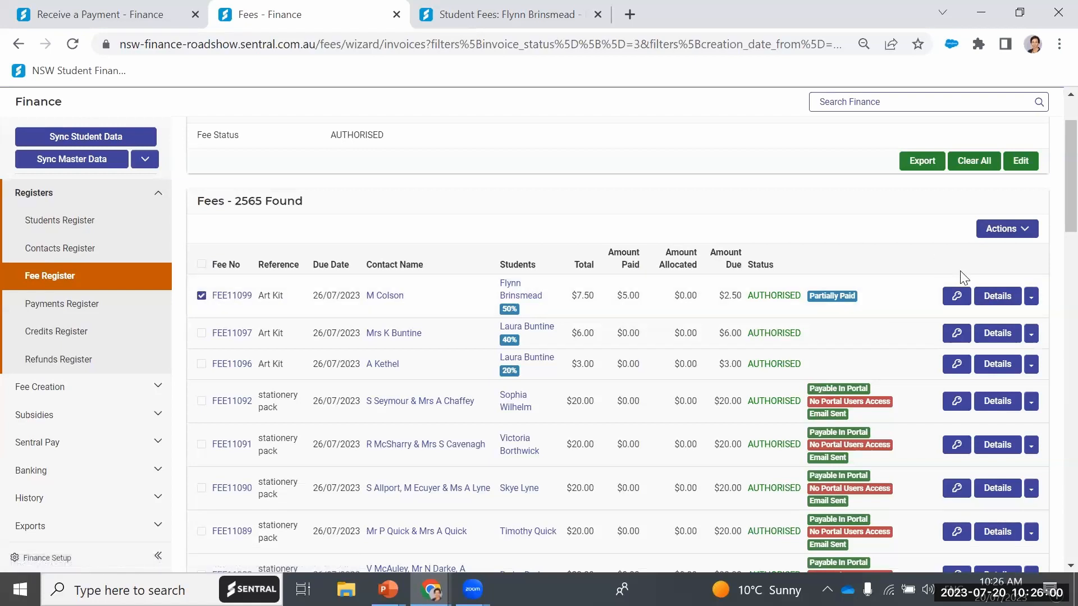
click(1024, 229)
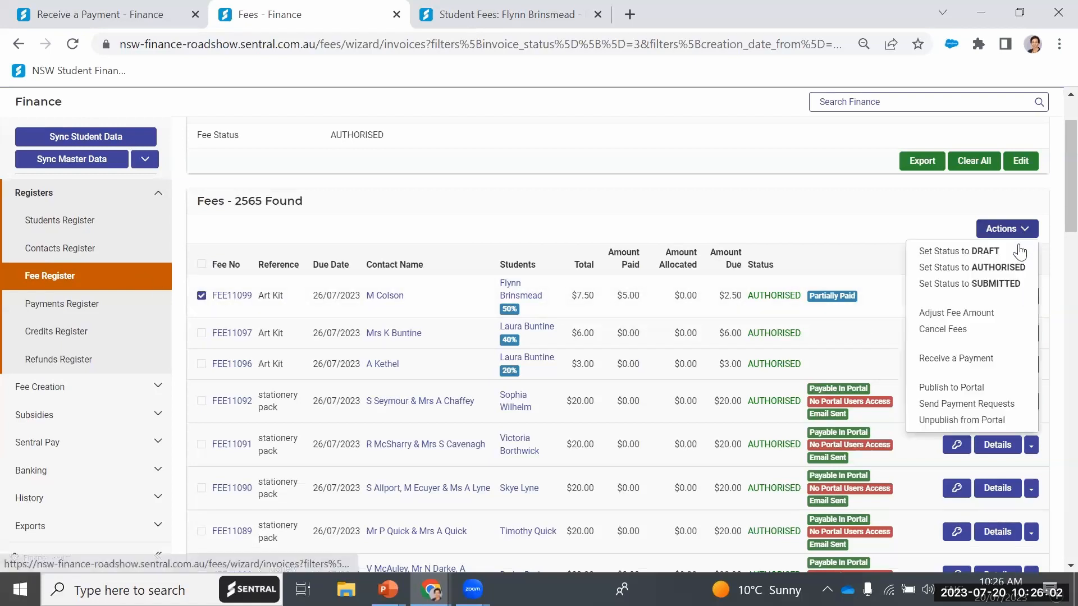
click(991, 359)
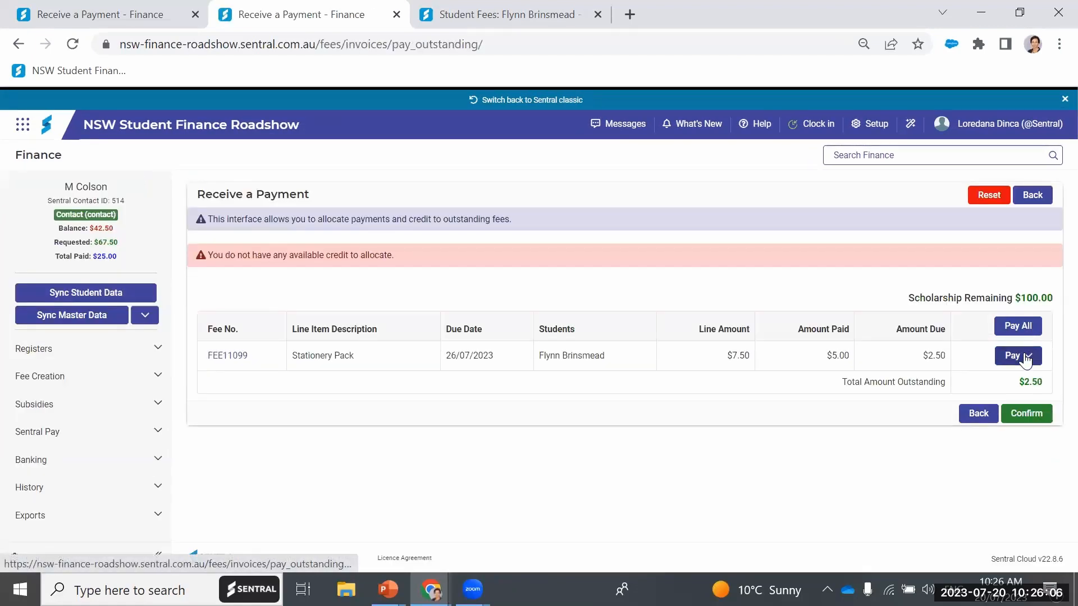
click(1029, 365)
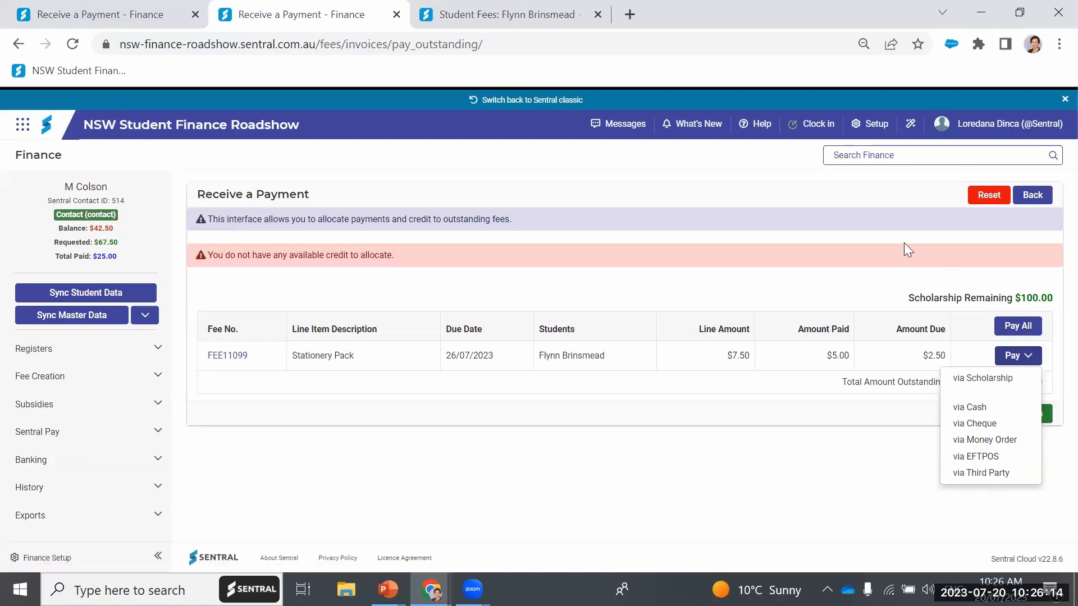
click(861, 155)
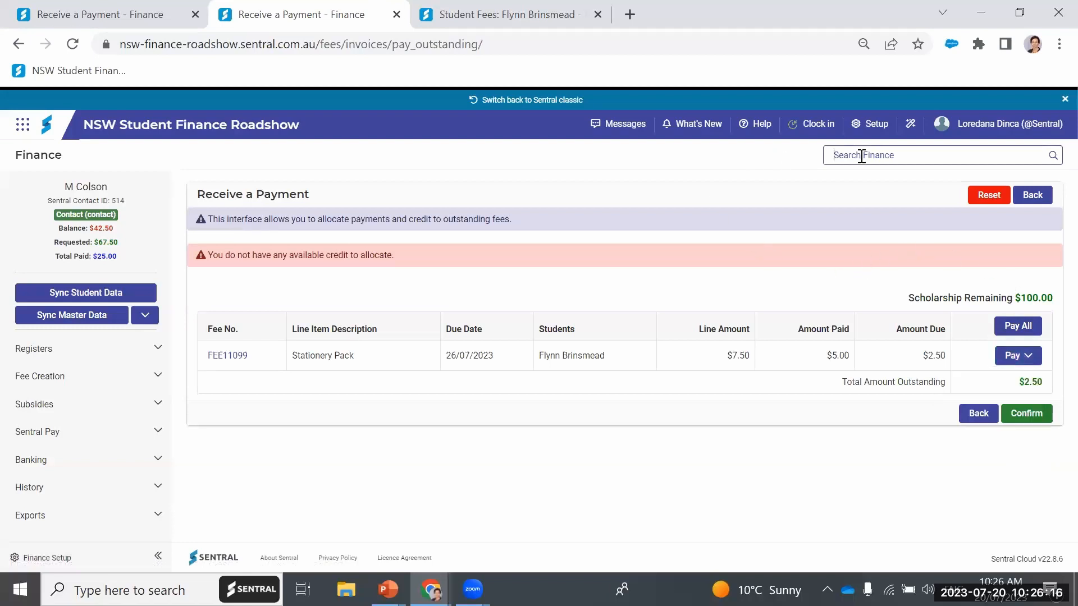
text(f)
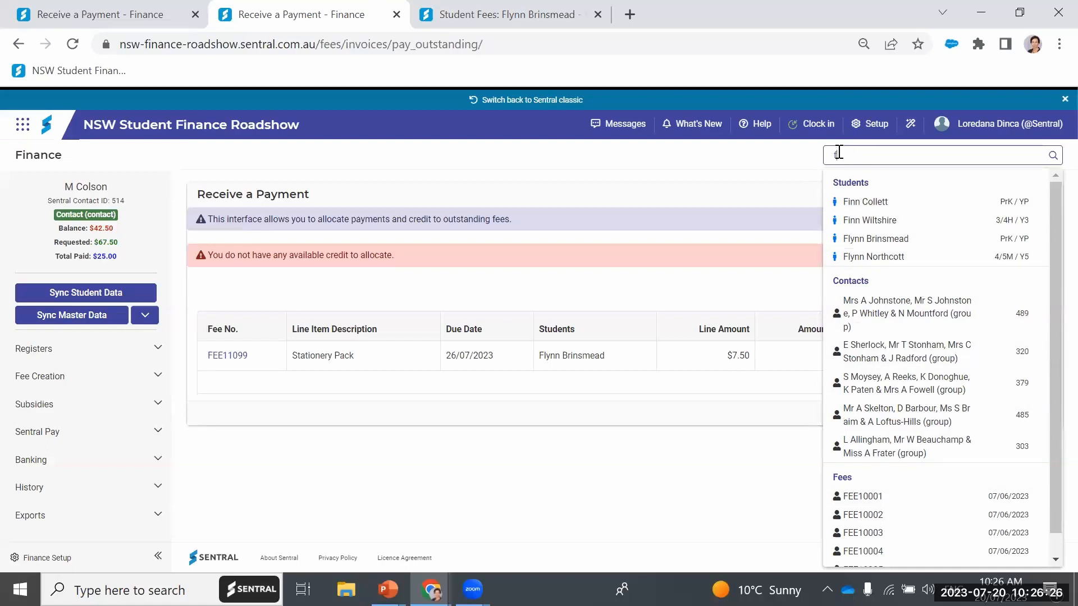
key(BackSpace)
Return to the Fee Register from the payment page and list only AUTHORISED fees again
click(39, 353)
click(45, 434)
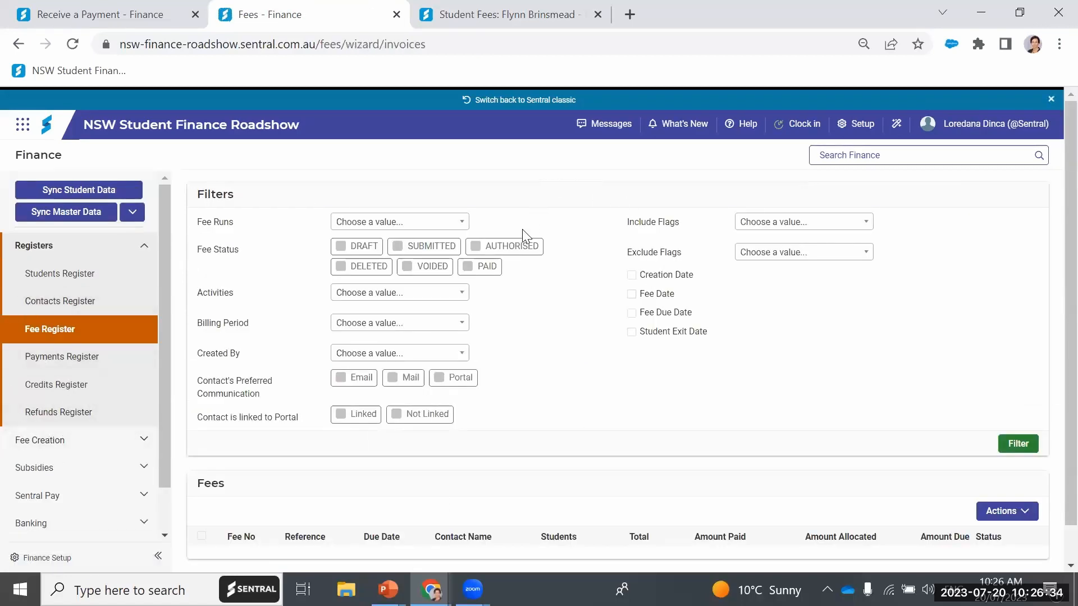
click(517, 249)
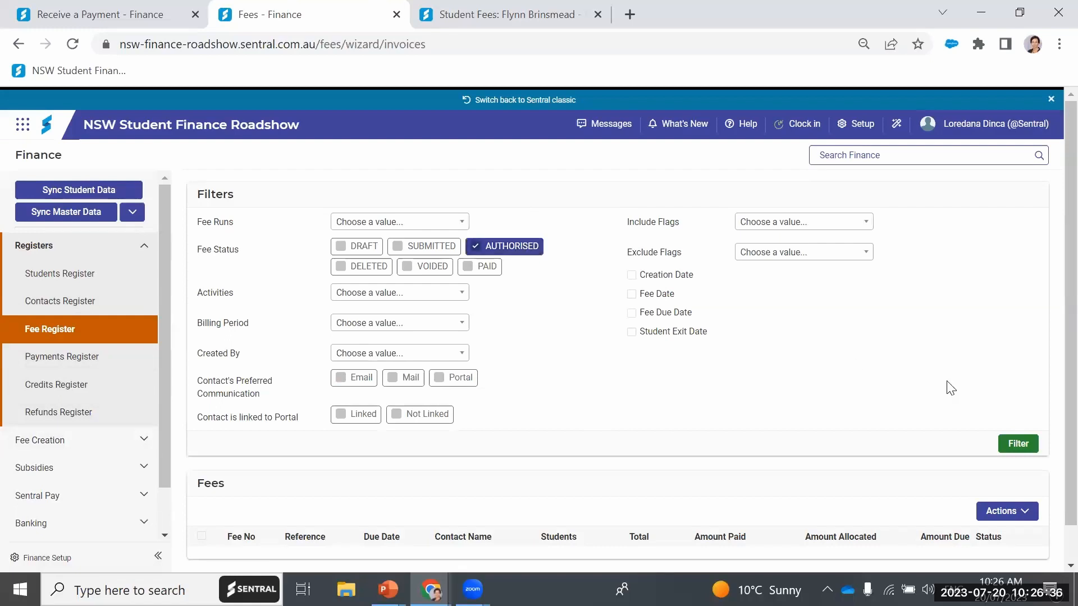
scroll(954, 413, down, 1)
click(1019, 405)
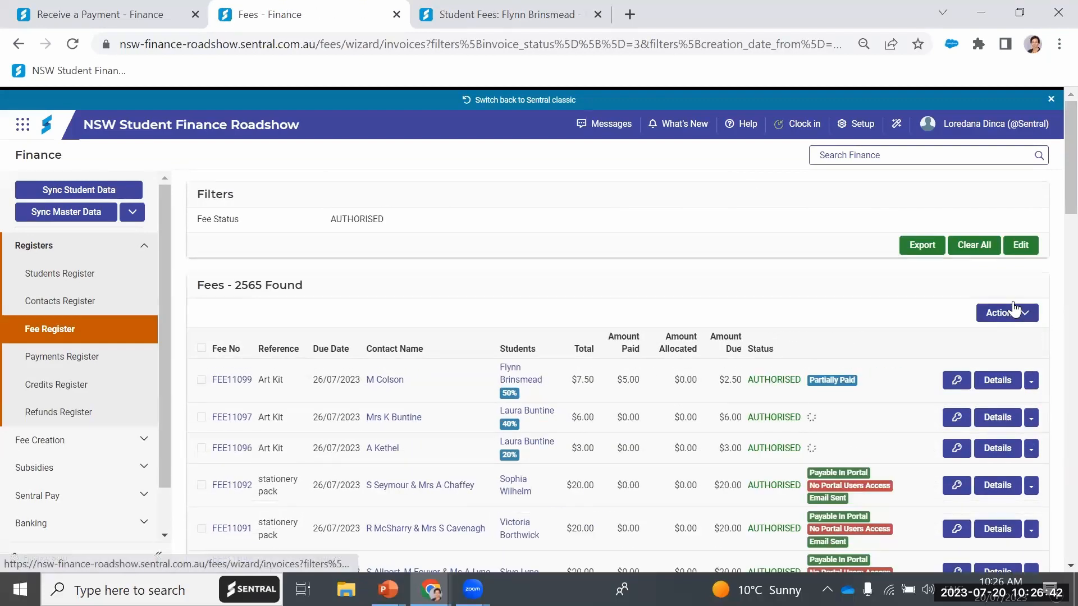
Filter the Fee Register by the Art Kit (19/07/2023) fee run and the AUTHORISED status
click(75, 333)
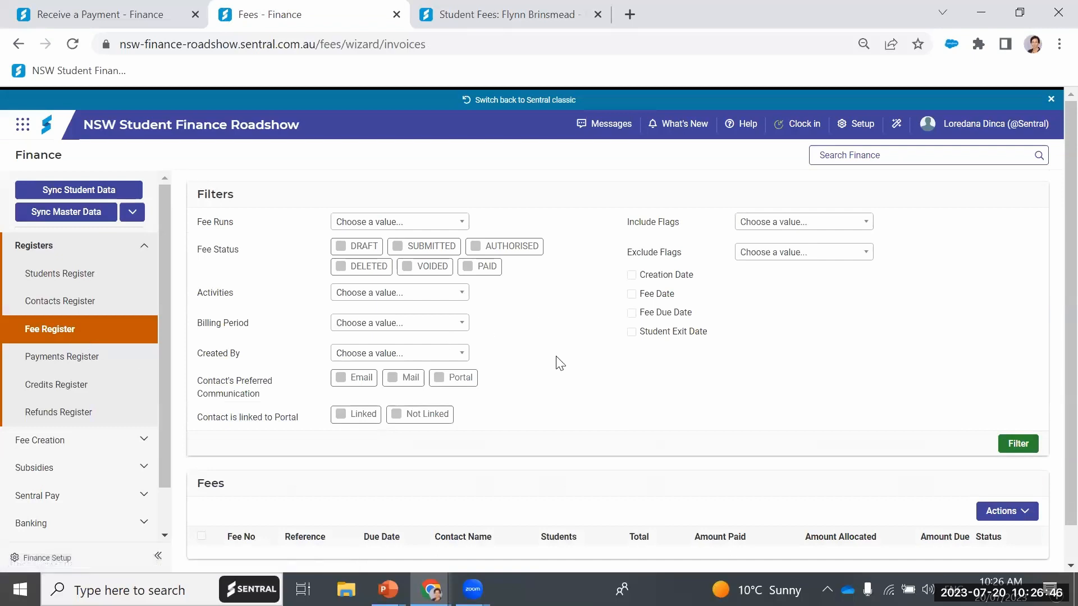
click(524, 252)
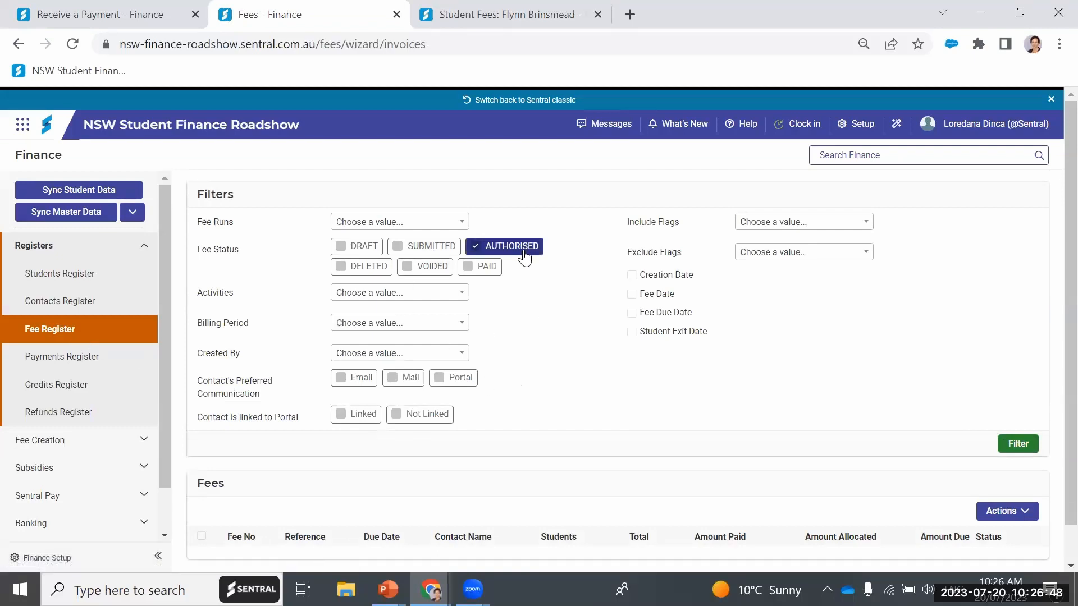
click(457, 225)
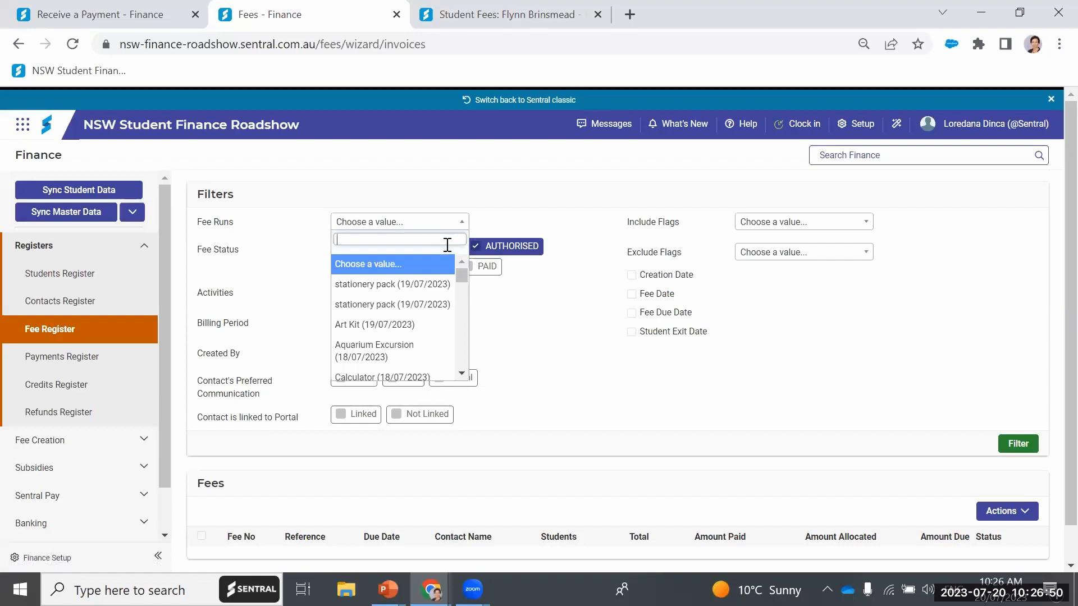
click(413, 325)
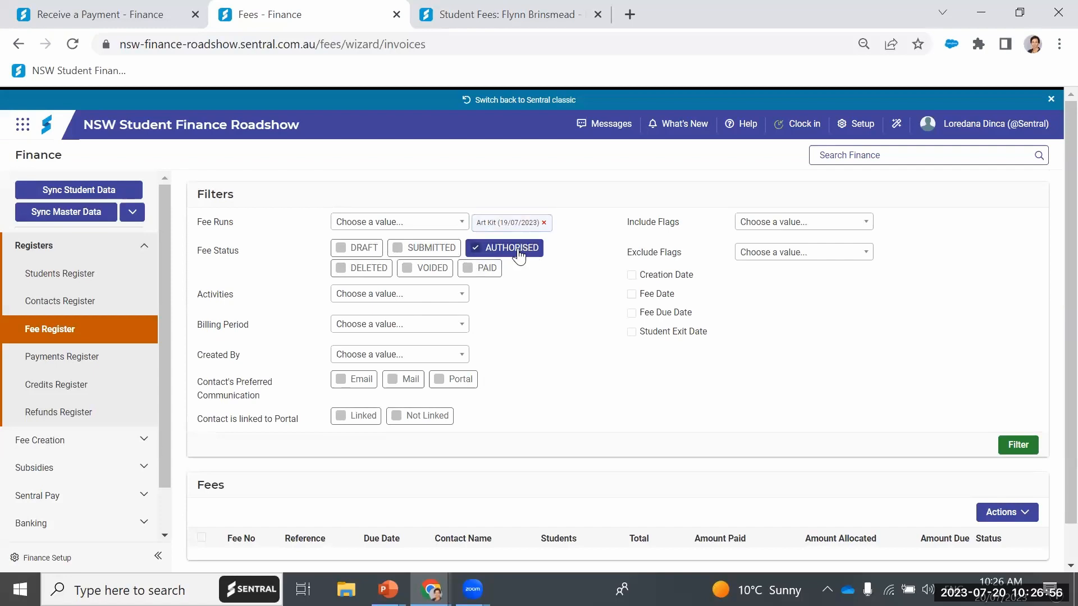
click(1015, 448)
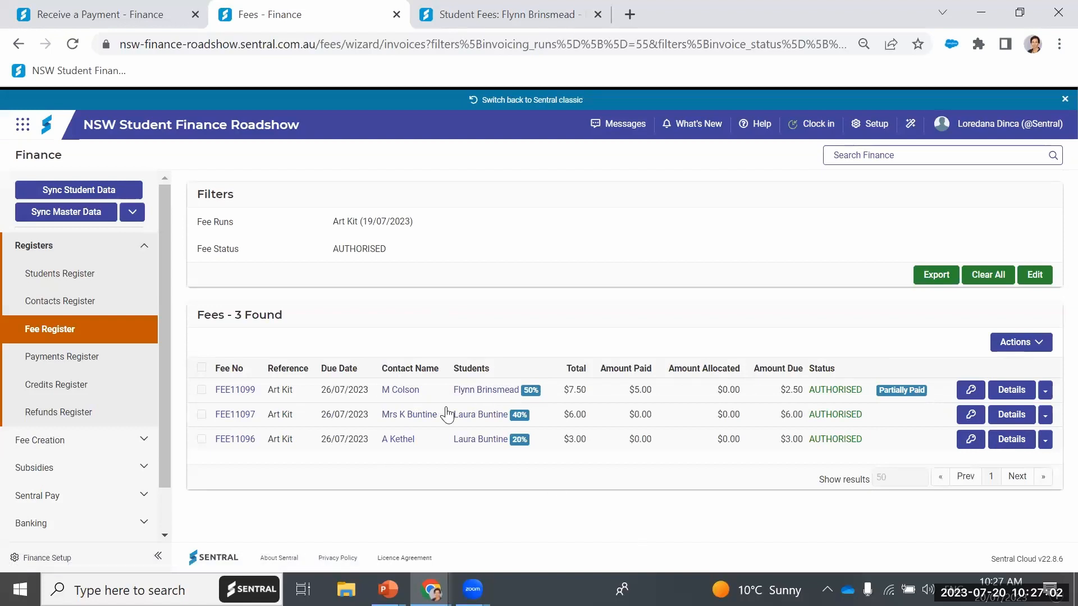
Switch to the PowerPoint slide show, highlight the scenario for receiving a non-student fee payment, and return to Chrome
key(alt+Tab)
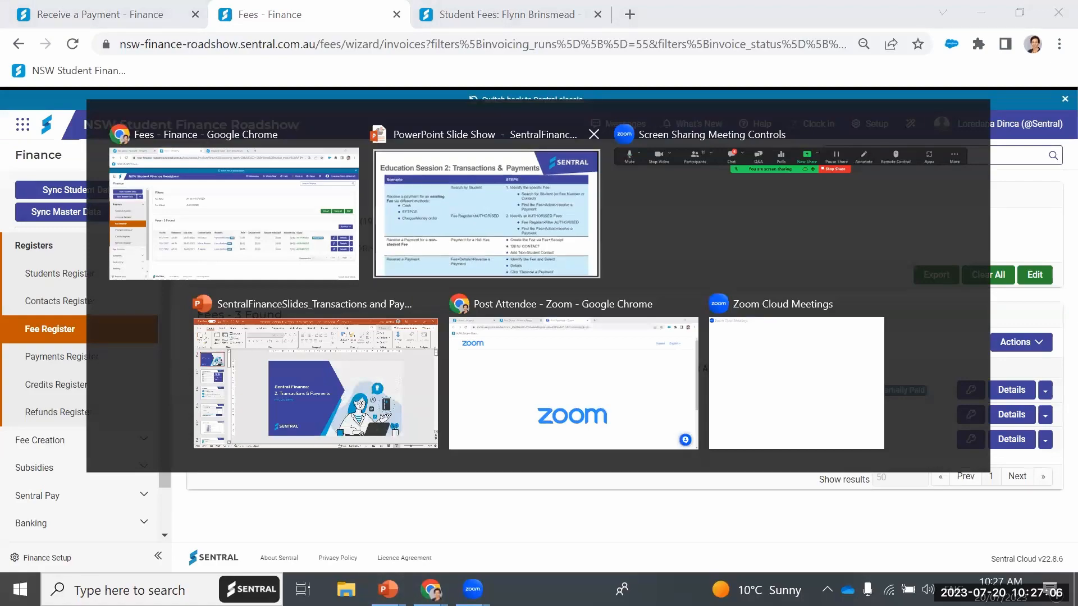
click(443, 264)
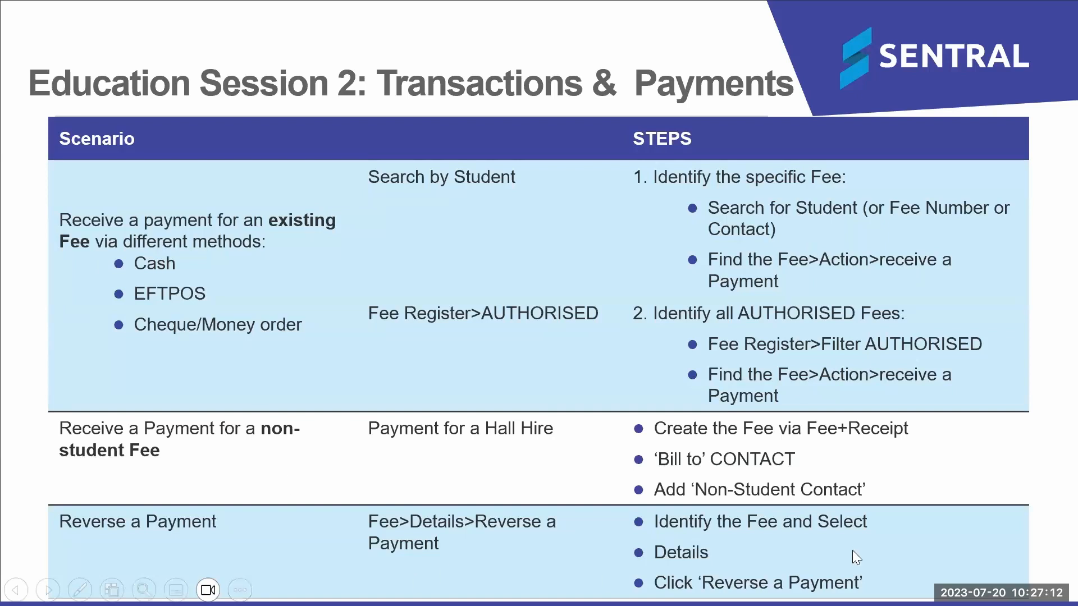
click(515, 449)
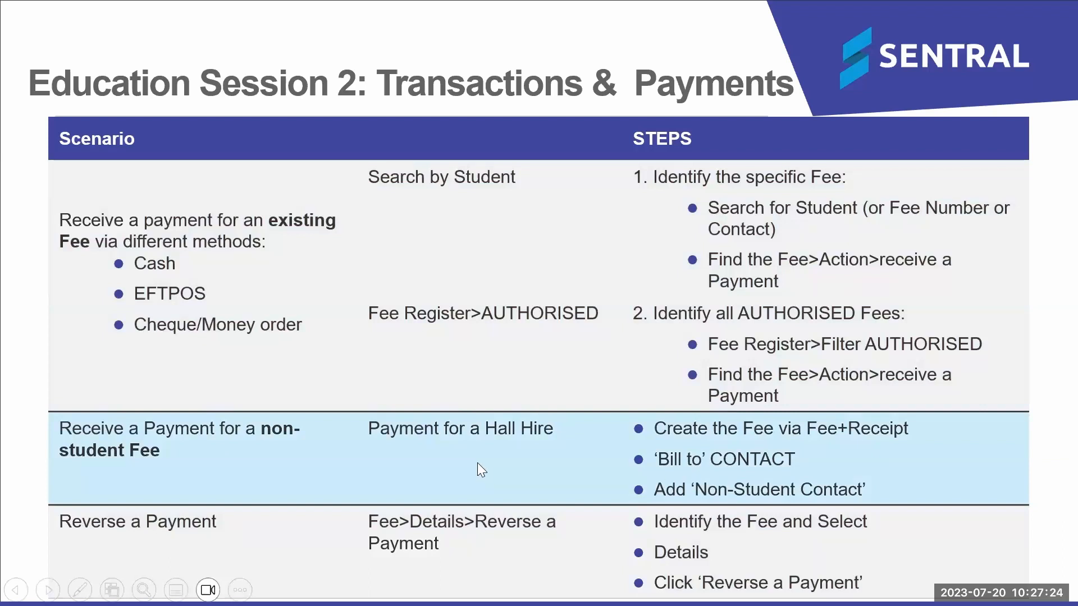
key(alt+Tab)
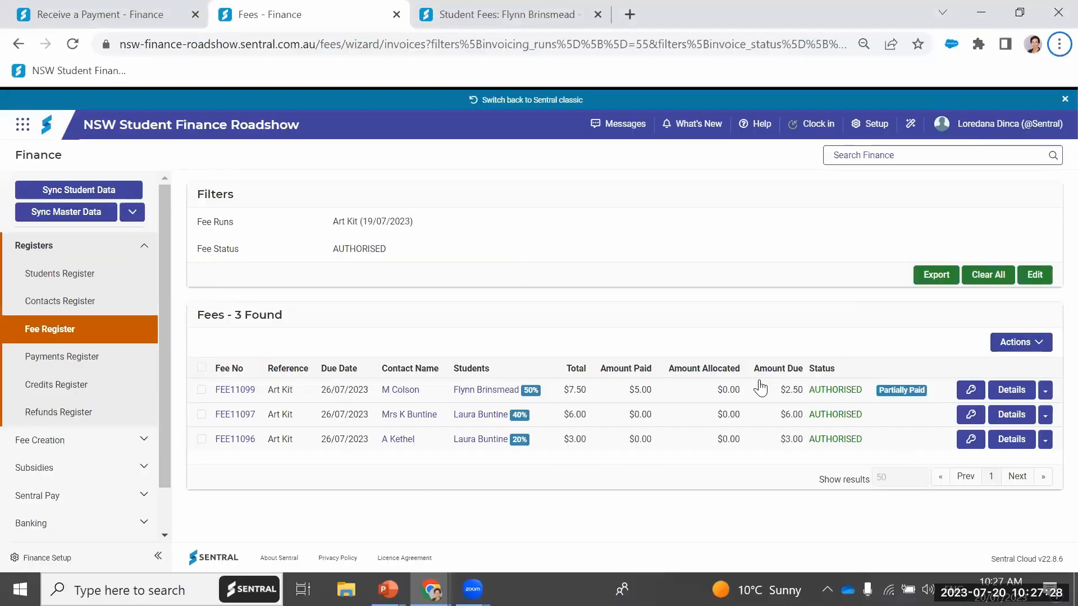
Start a new Fee + Receipt with "hall hire" as the fee run name and Cash as the payment method
click(838, 156)
click(79, 447)
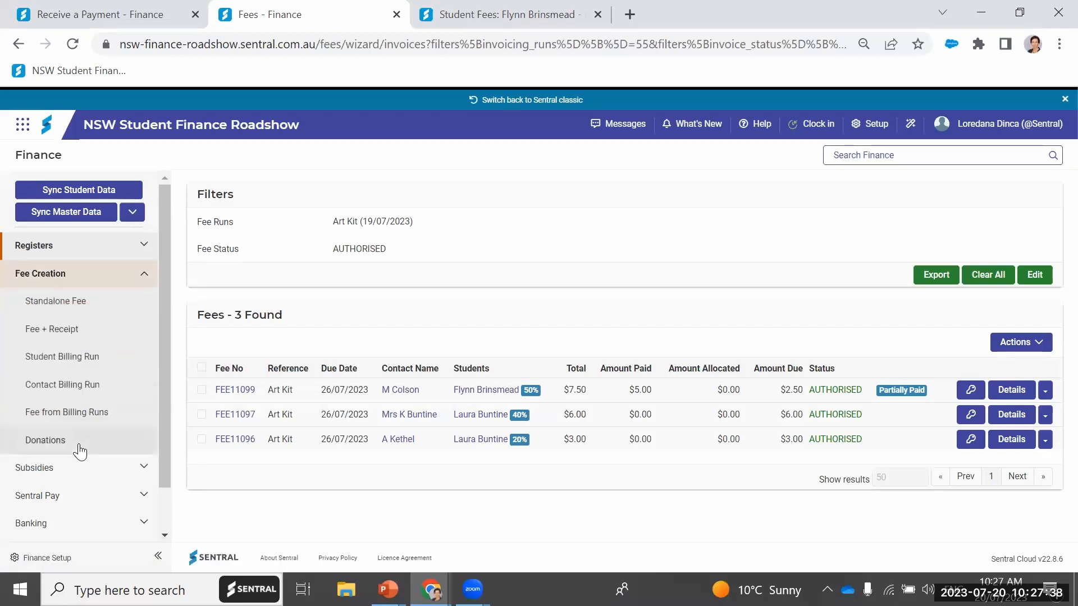
click(55, 331)
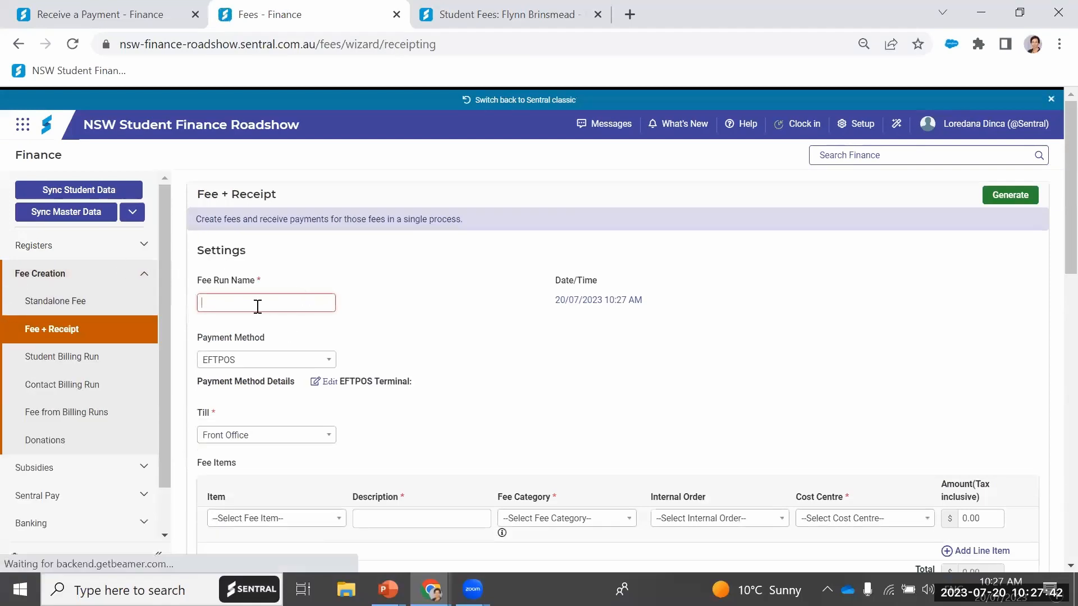
click(261, 297)
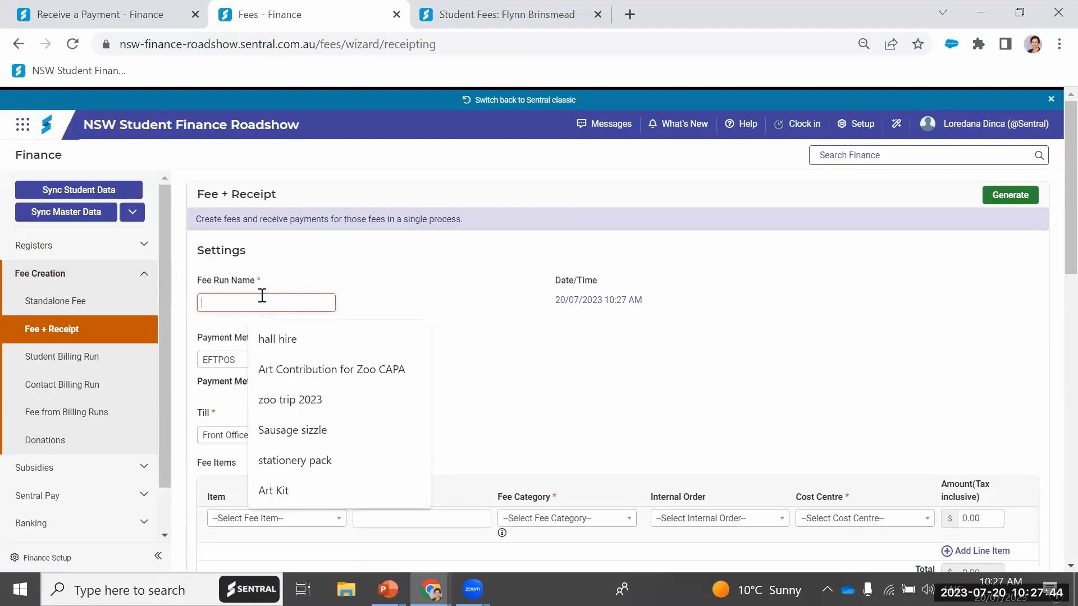
click(266, 339)
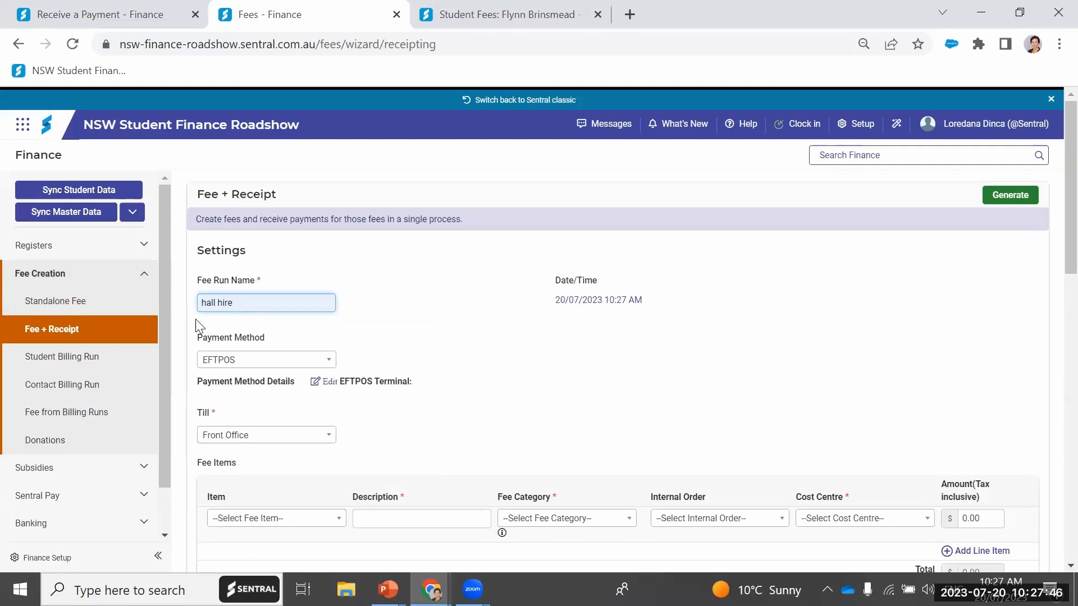
click(327, 360)
click(302, 413)
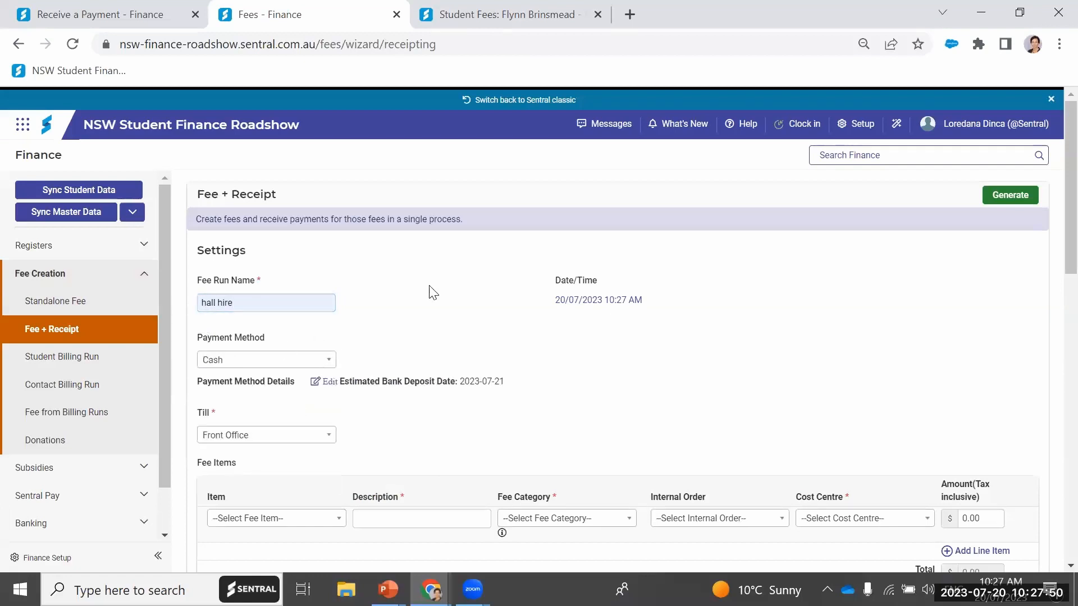
Add the Hall hire (Hall A) fee item to the receipt with an amount of 100.00
scroll(281, 273, down, 3)
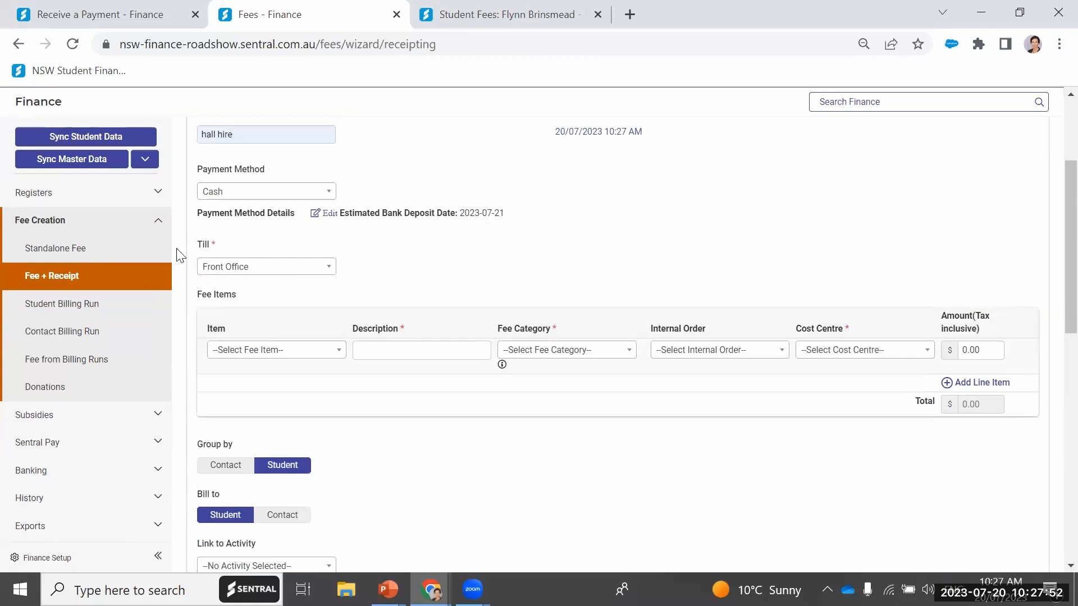
click(294, 275)
click(294, 275)
click(288, 354)
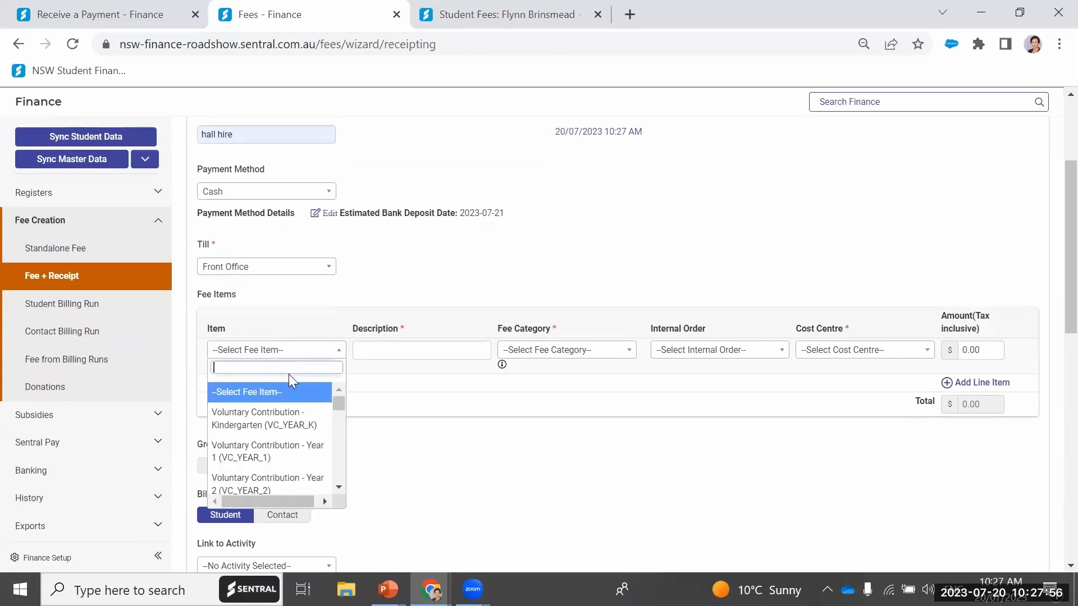
text(hall)
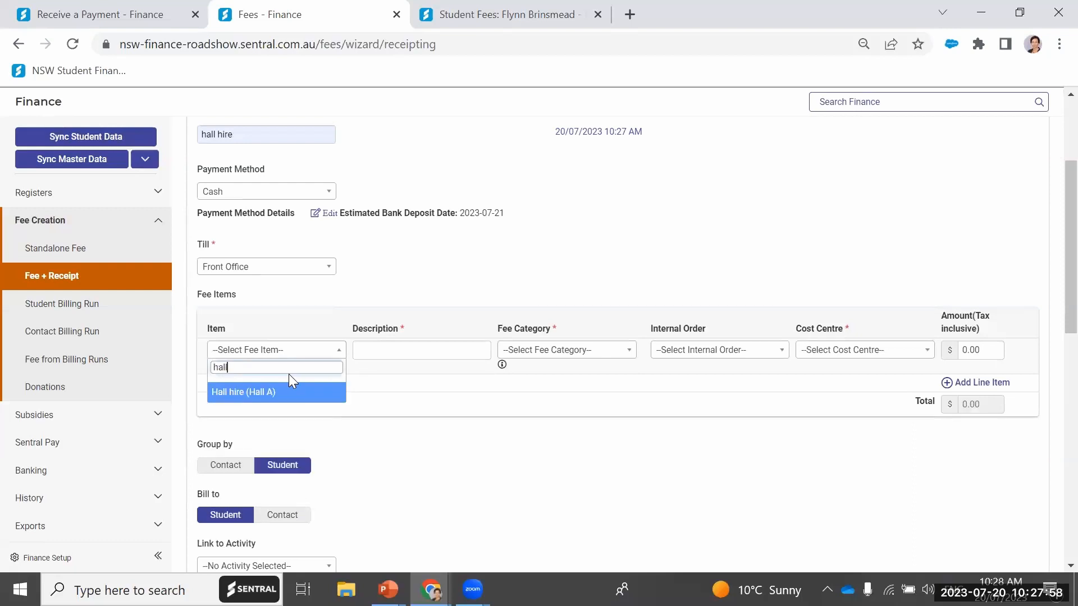
click(262, 394)
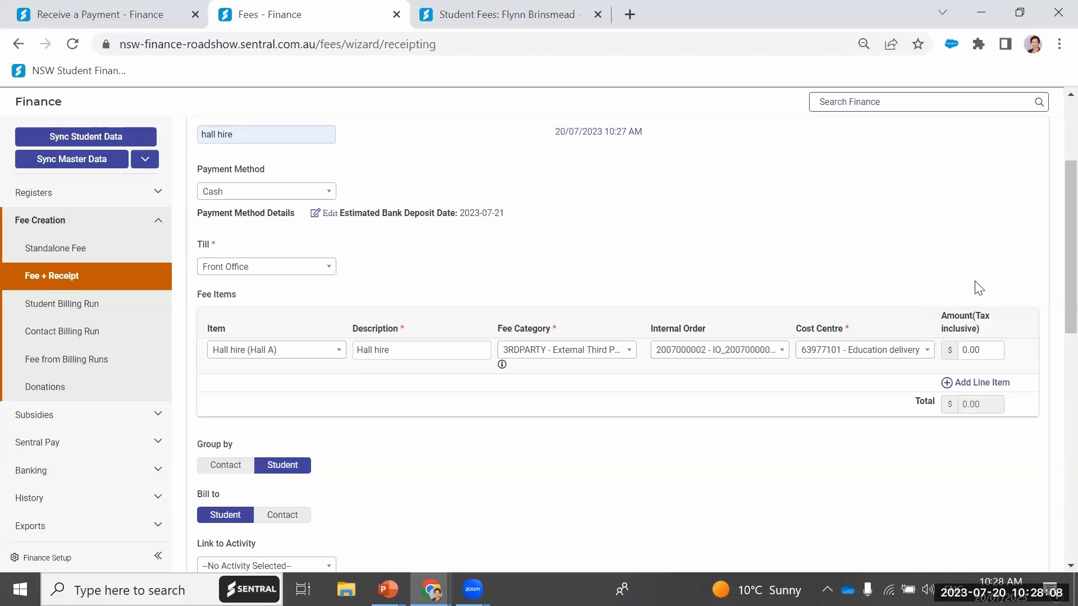
click(965, 349)
key(BackSpace)
text(10)
Bill the hall hire receipt to a contact and start a new non-student contact named ABC Parent Organisation
scroll(751, 452, down, 3)
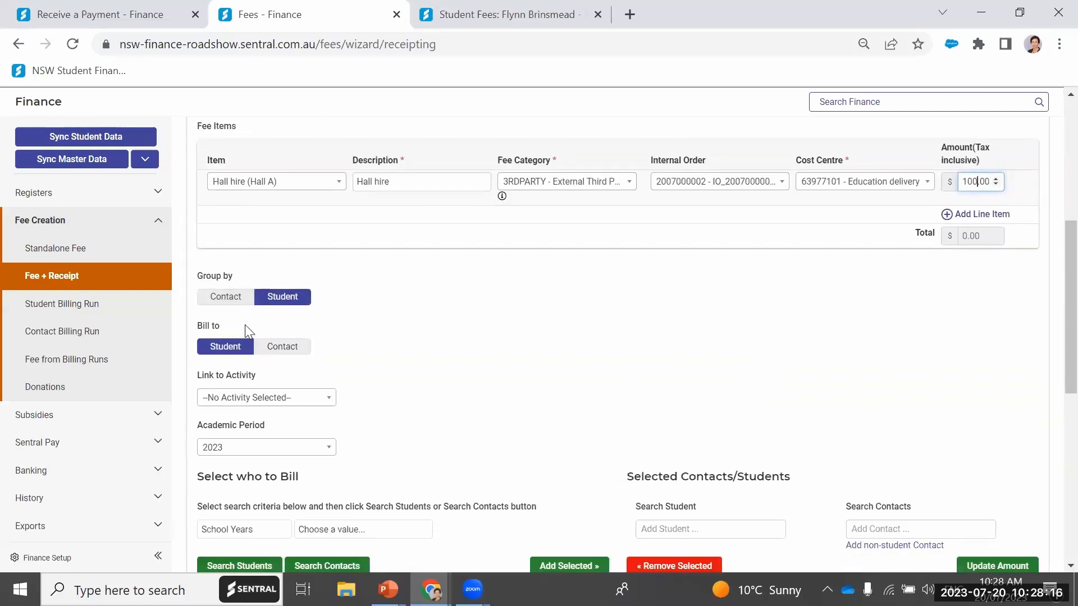
click(282, 347)
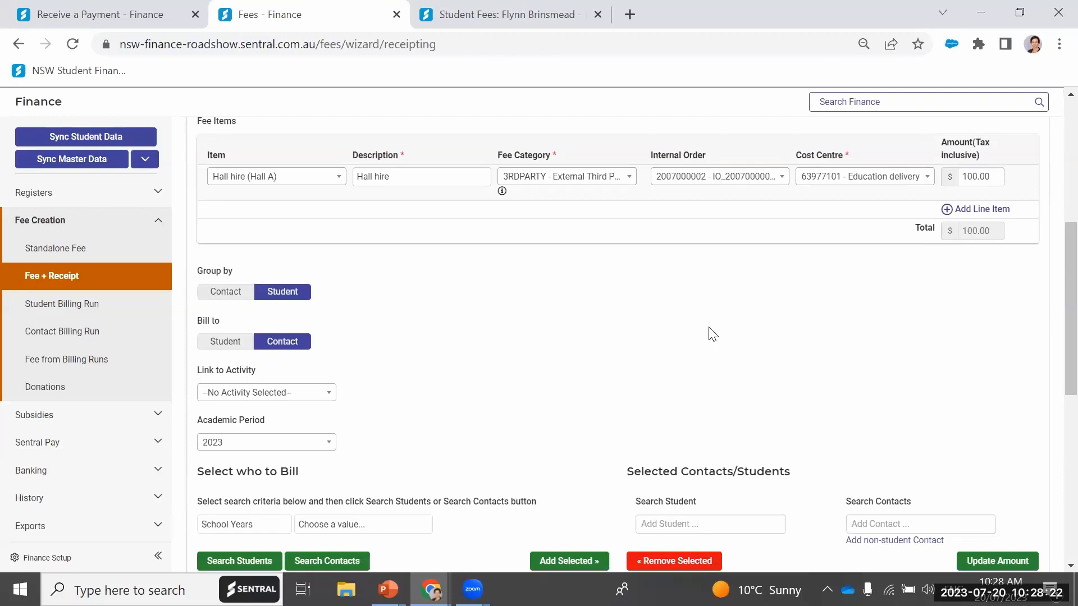
scroll(713, 331, down, 4)
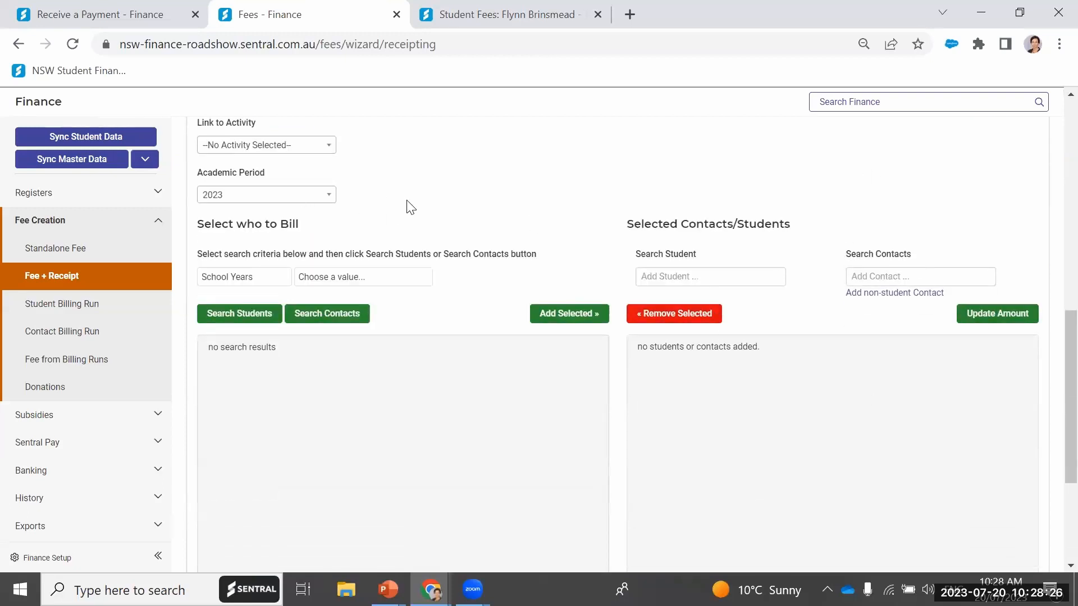
click(891, 294)
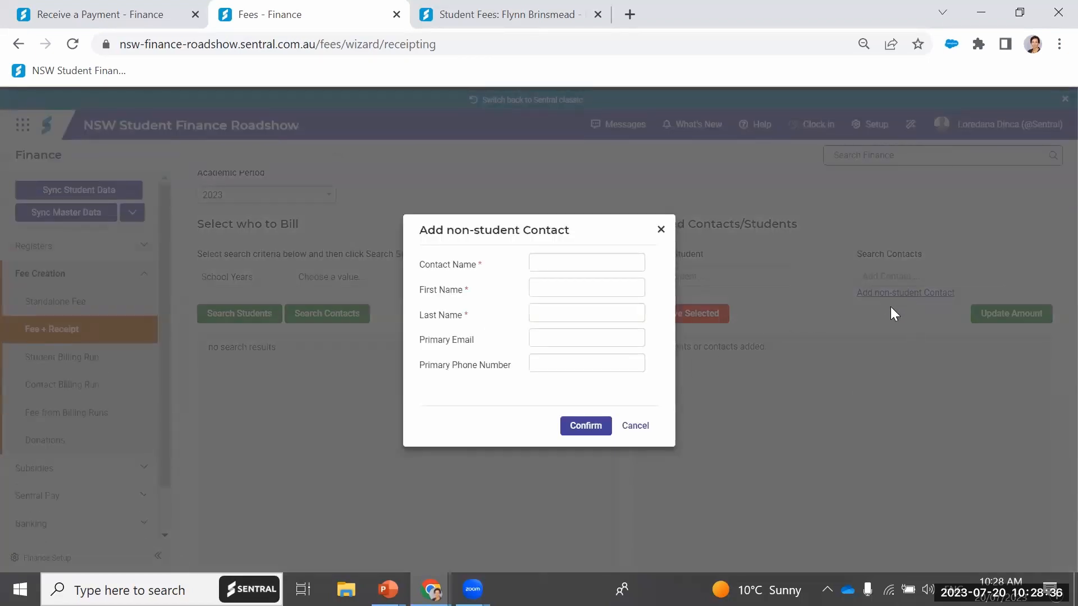
click(588, 265)
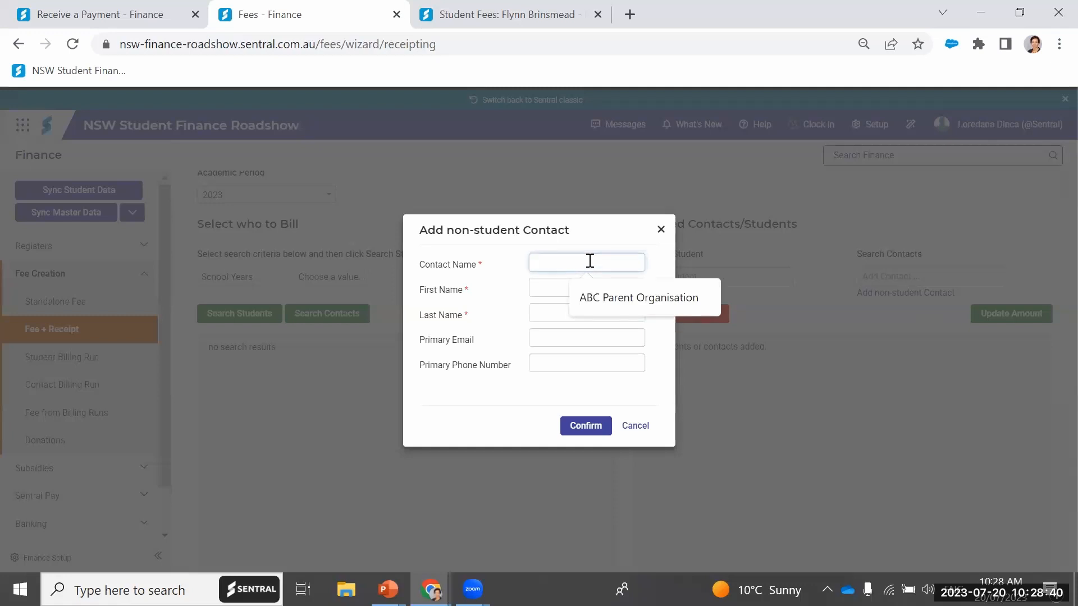
click(619, 303)
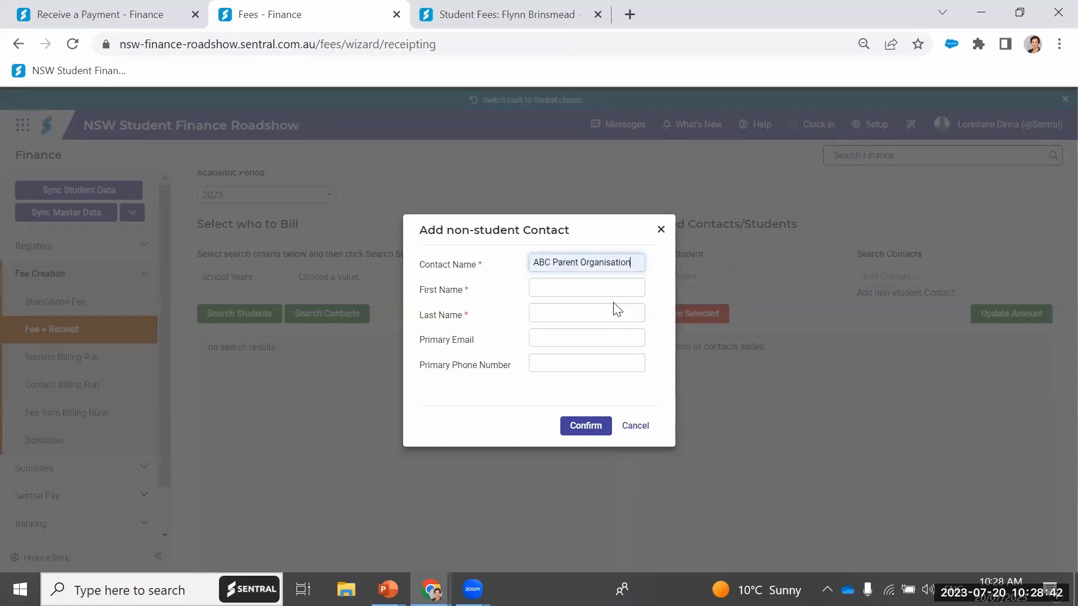
Fill in the non-student contact's first and last name, leave the email and phone number blank, and add the contact to the receipt
click(581, 286)
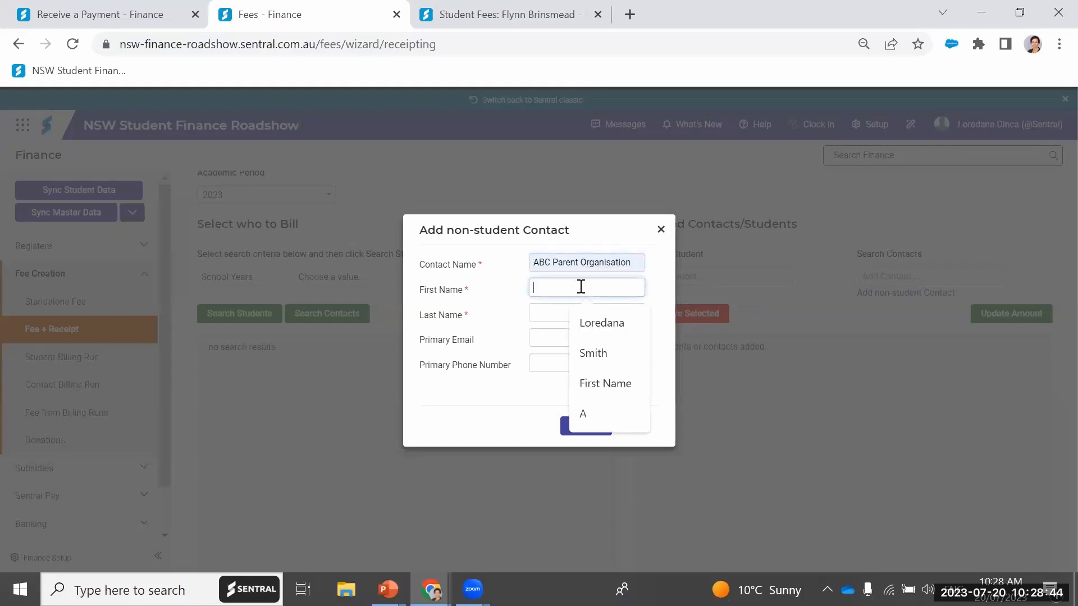
text(Mrs)
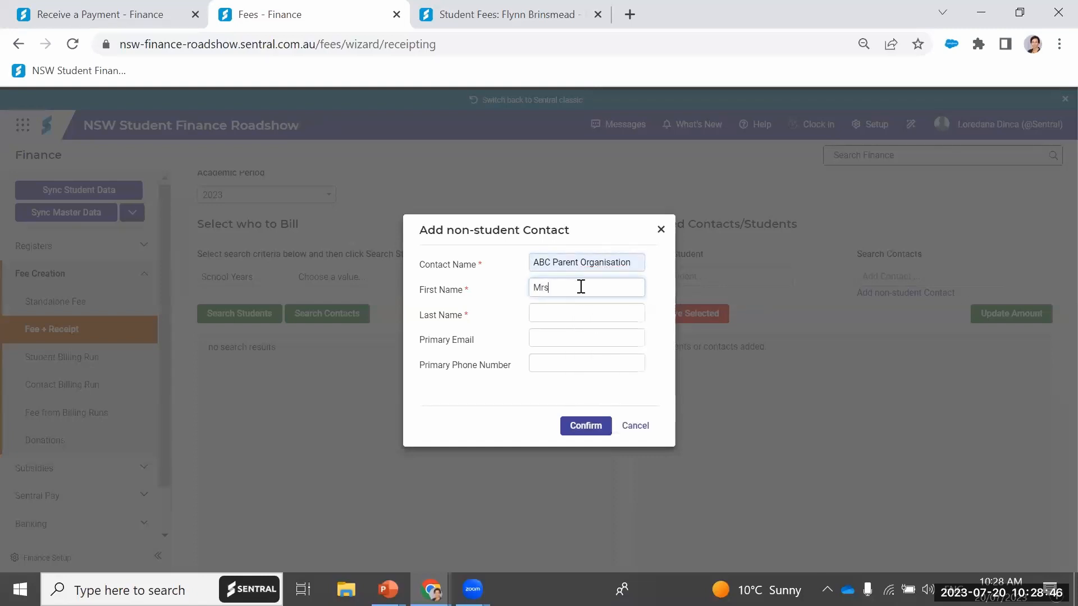
text( Smith)
click(559, 312)
text(Liz)
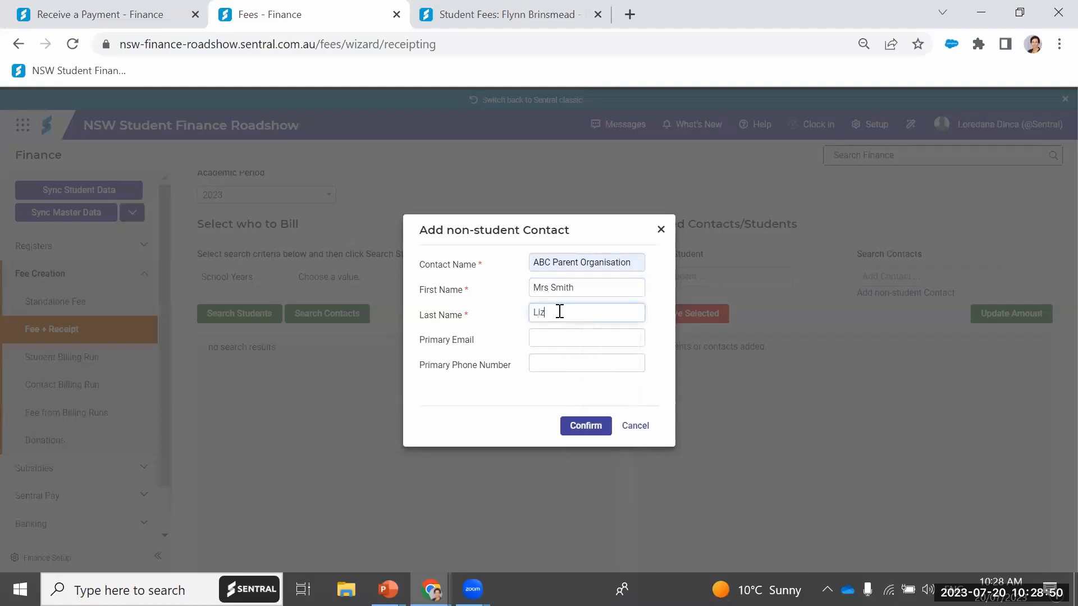
click(560, 337)
click(569, 362)
click(573, 427)
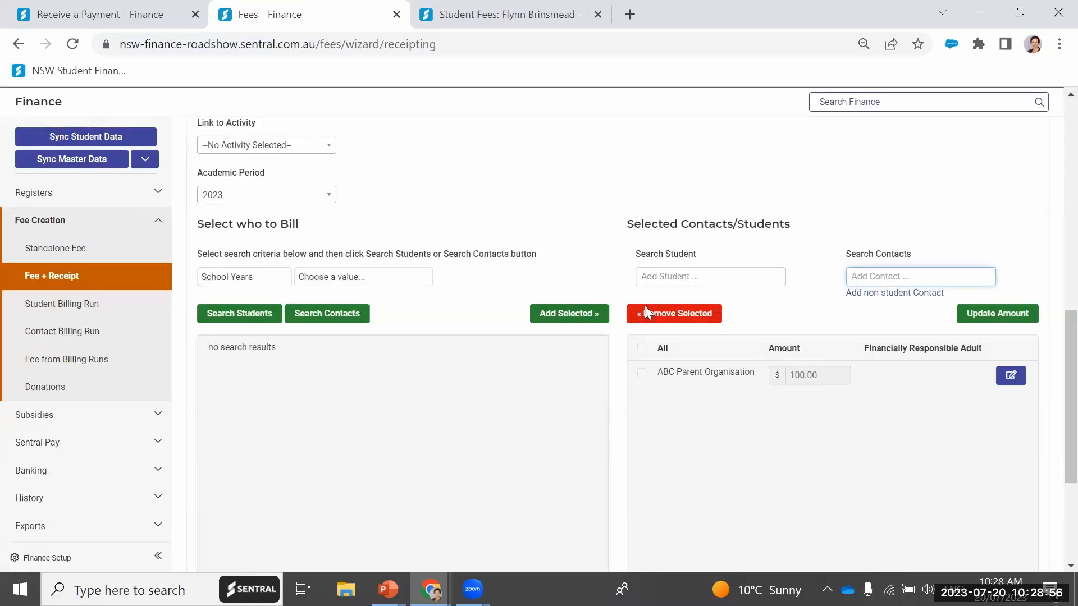
Generate and run the hall hire receipt for ABC Parent Organisation, and show the resulting fee's line item and payment details
scroll(838, 450, down, 4)
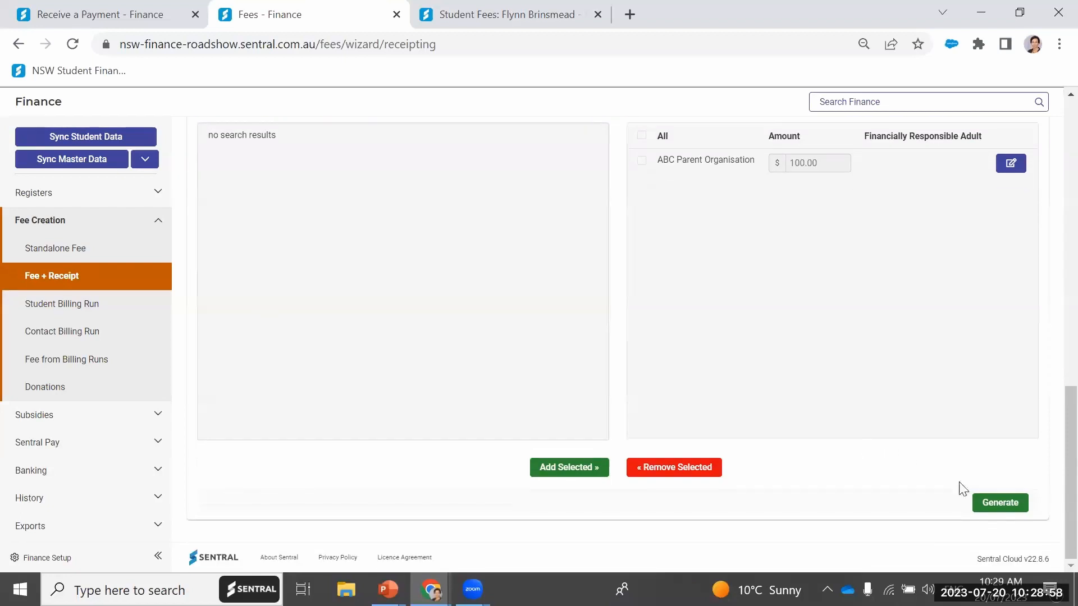
click(1000, 503)
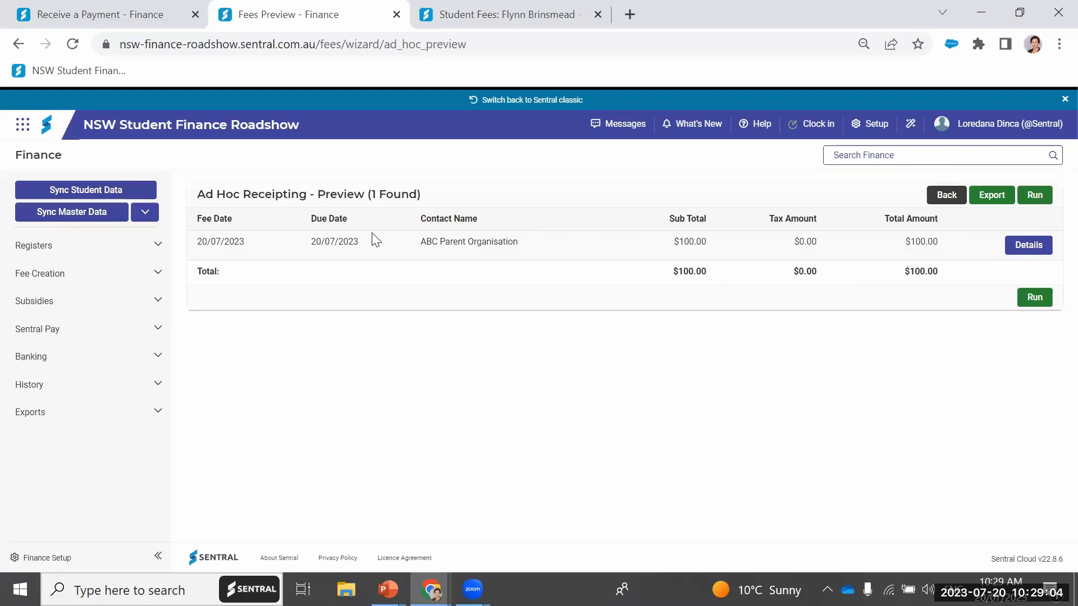
click(1033, 299)
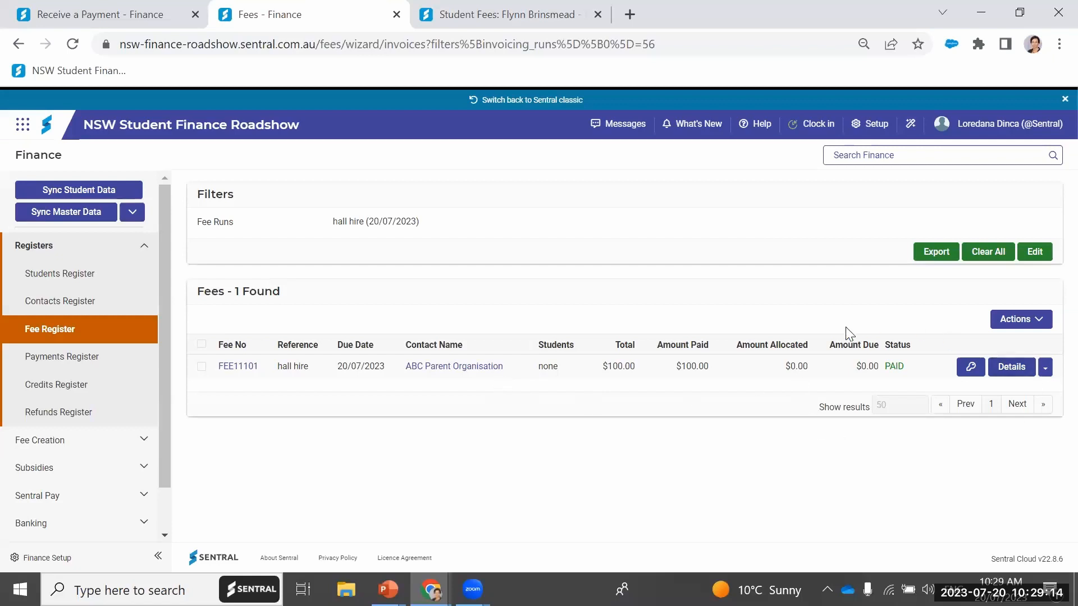
click(1015, 370)
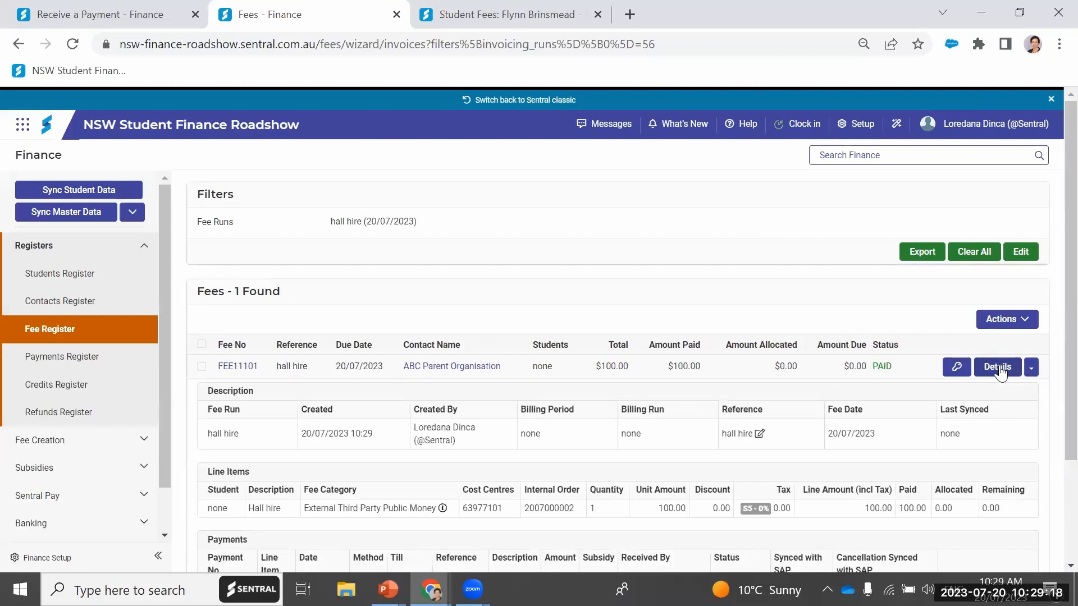
scroll(991, 354, down, 3)
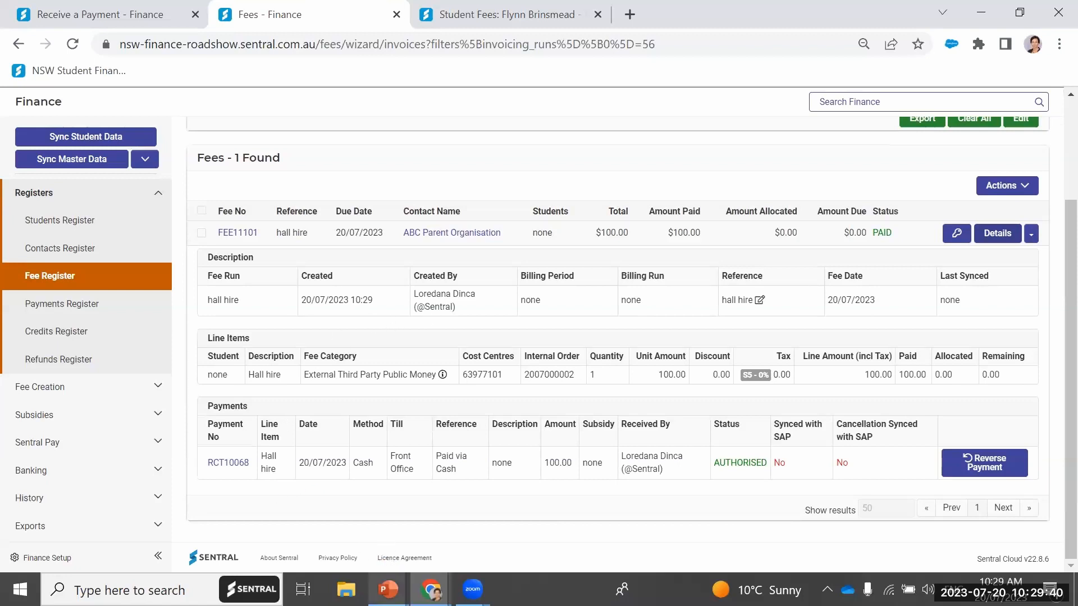
Switch to the PowerPoint slide show, advance to the Student assistance/subsidies scenario, and return to Chrome
mouse_move(387, 589)
click(460, 547)
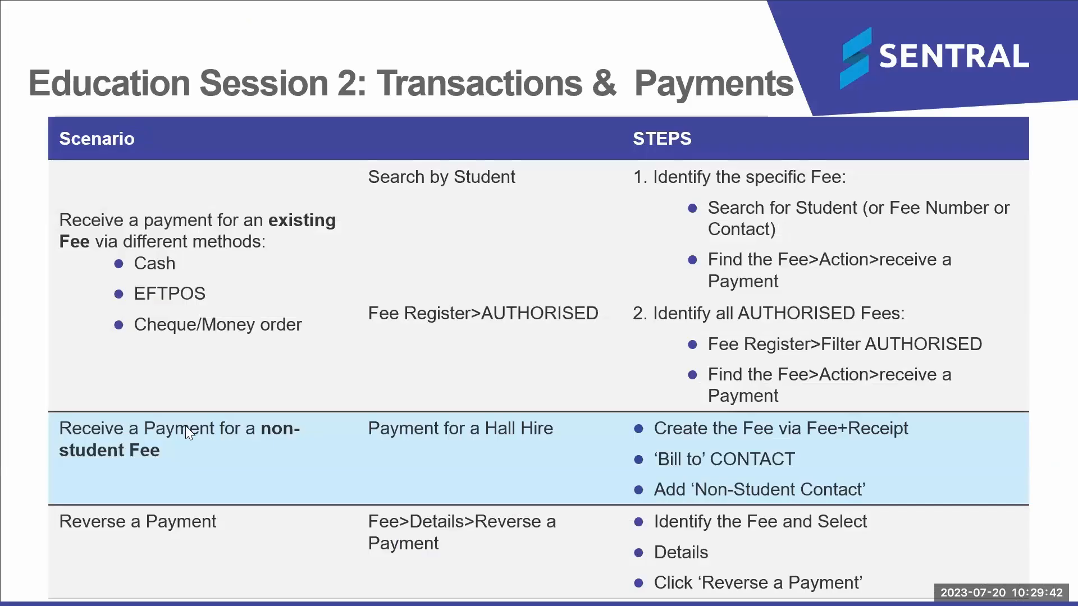
click(446, 426)
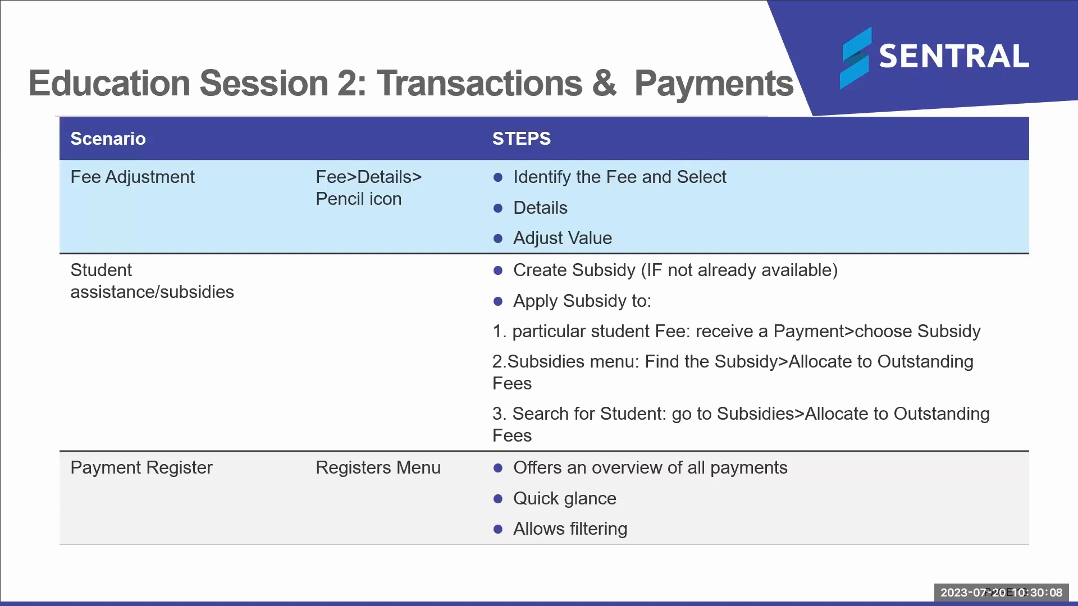
key(Right)
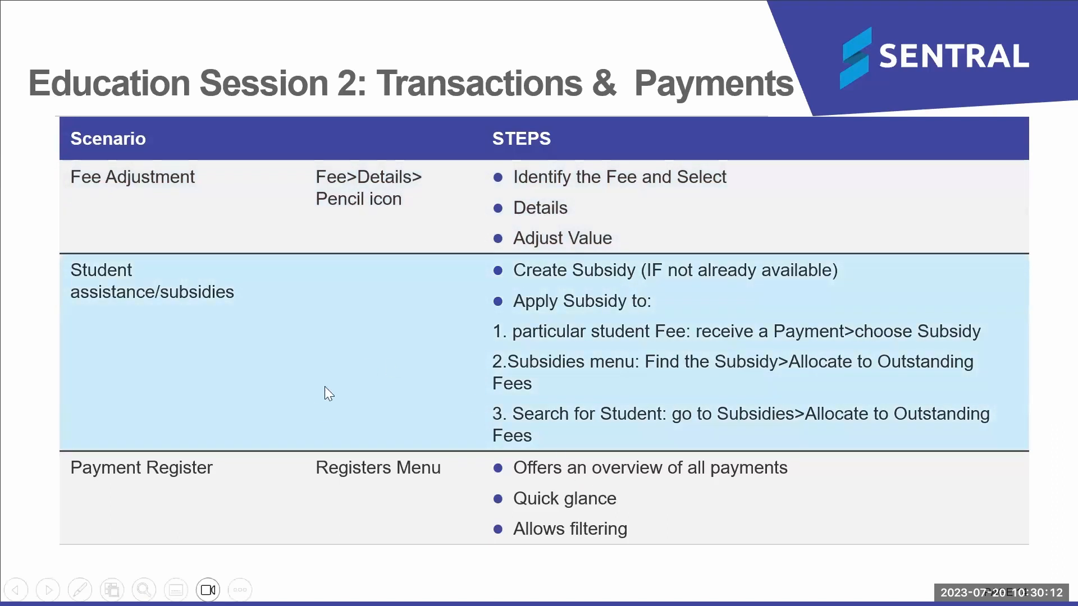
key(alt+Tab)
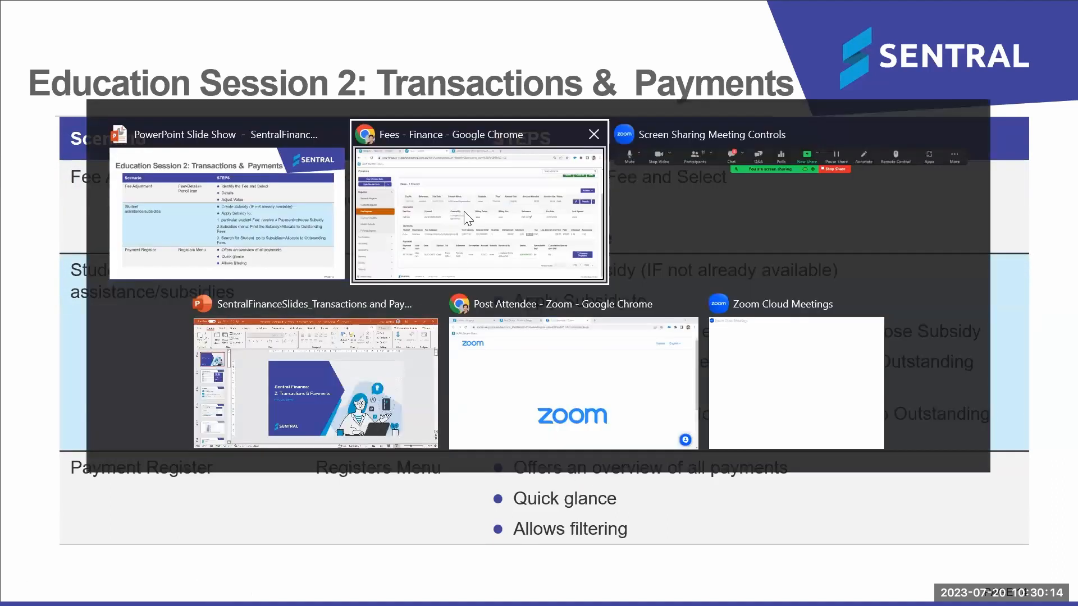
Search Finance for the student by first name and open the subsidies list in the student's record
scroll(449, 393, up, 3)
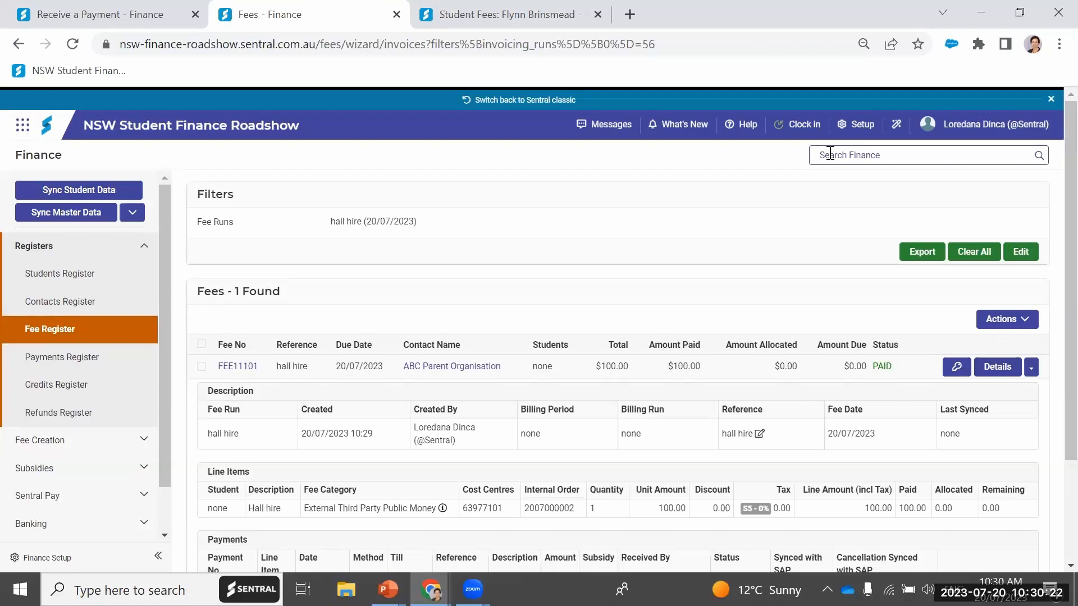
text(laura)
click(867, 220)
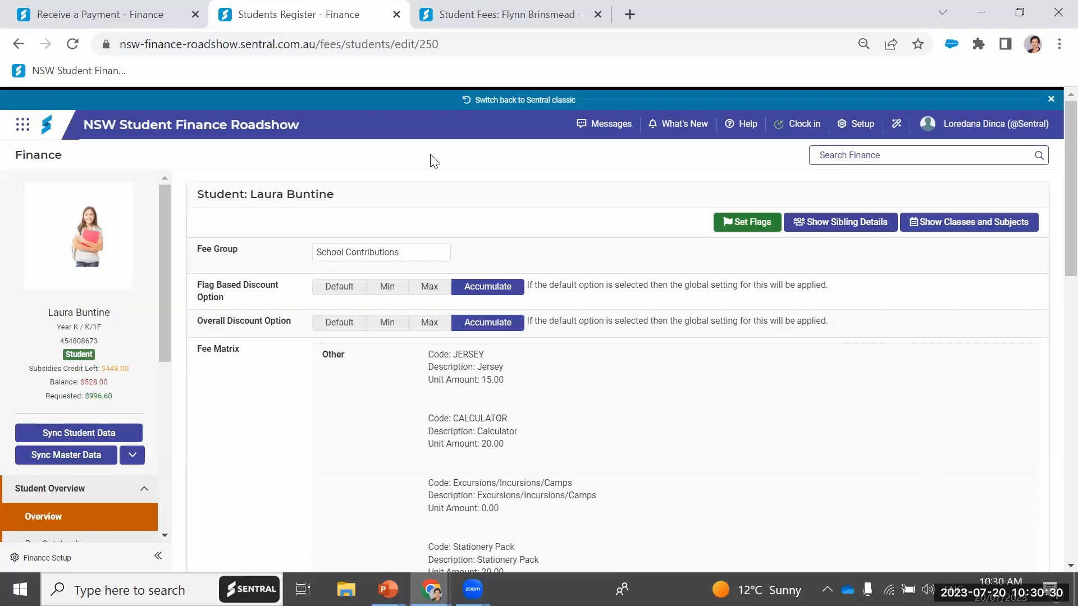
scroll(96, 344, down, 5)
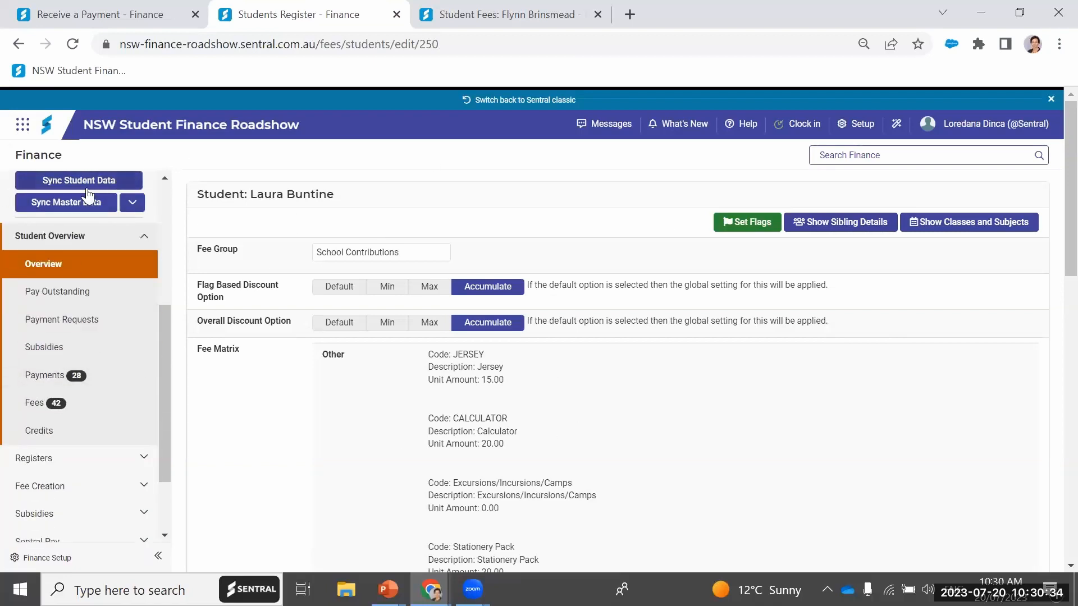
click(38, 358)
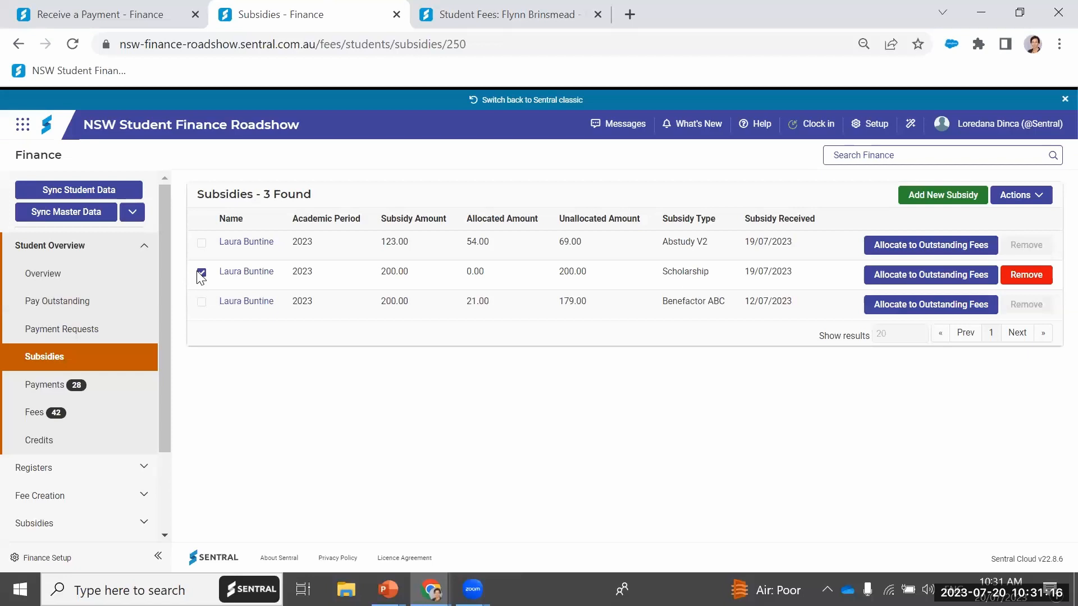
Allocate the student's Scholarship subsidy: 3.00 to the first Stationery Pack, 8.00 to the last Stationery Pack and 2.00 to the last Subject Fee - Art
click(948, 281)
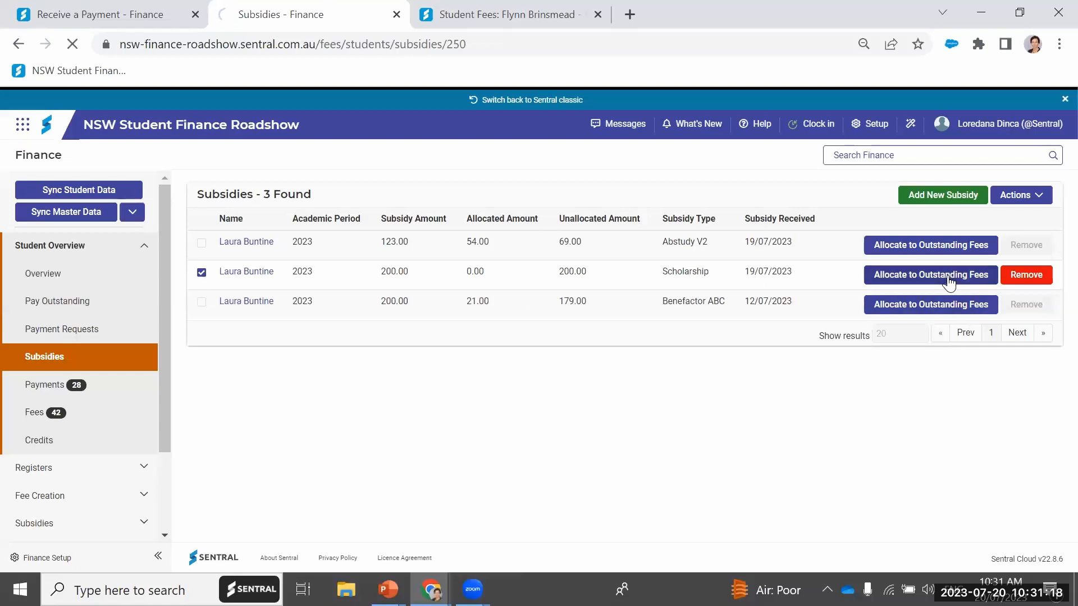
scroll(943, 428, down, 1)
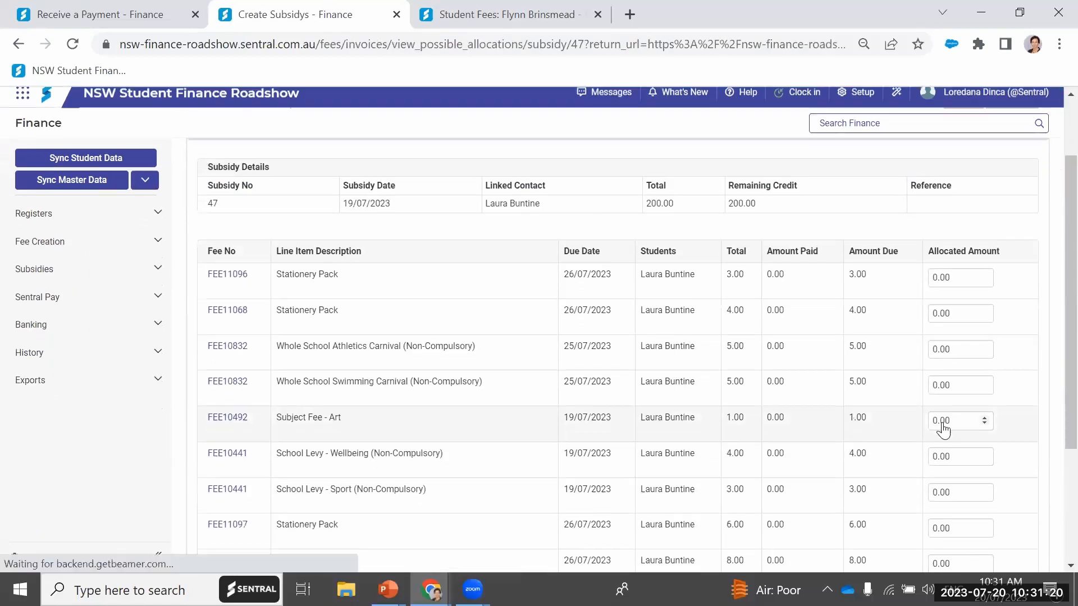
scroll(943, 428, down, 1)
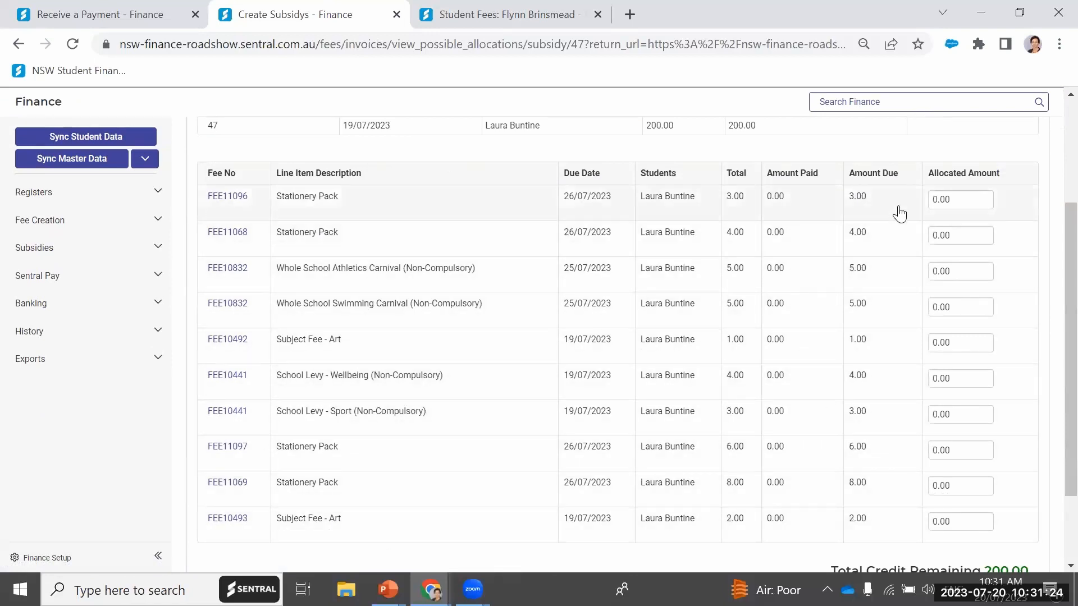
click(935, 201)
click(931, 487)
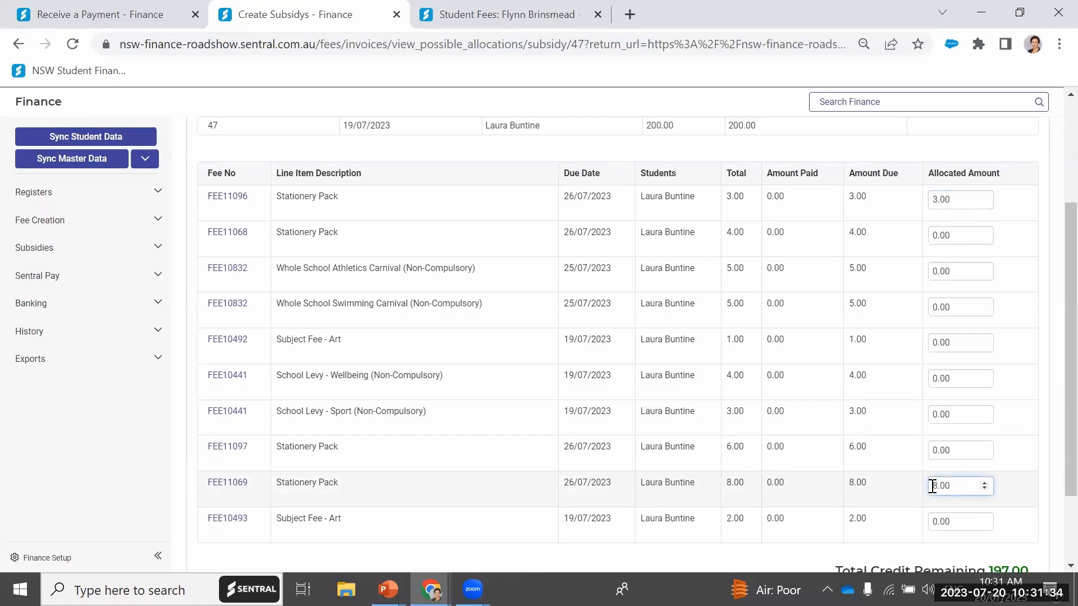
click(931, 523)
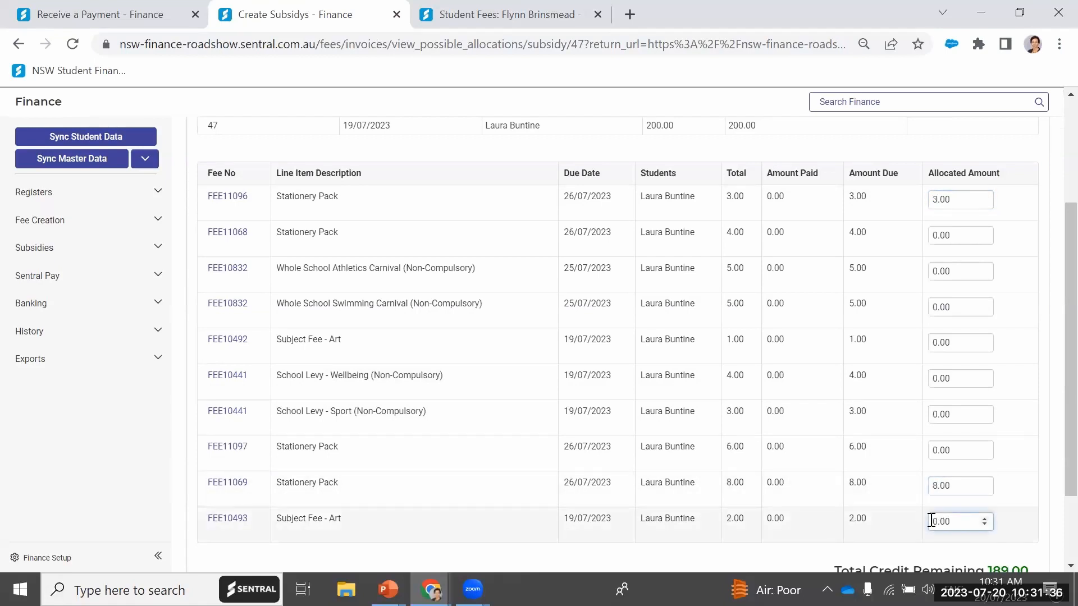
scroll(972, 498, down, 2)
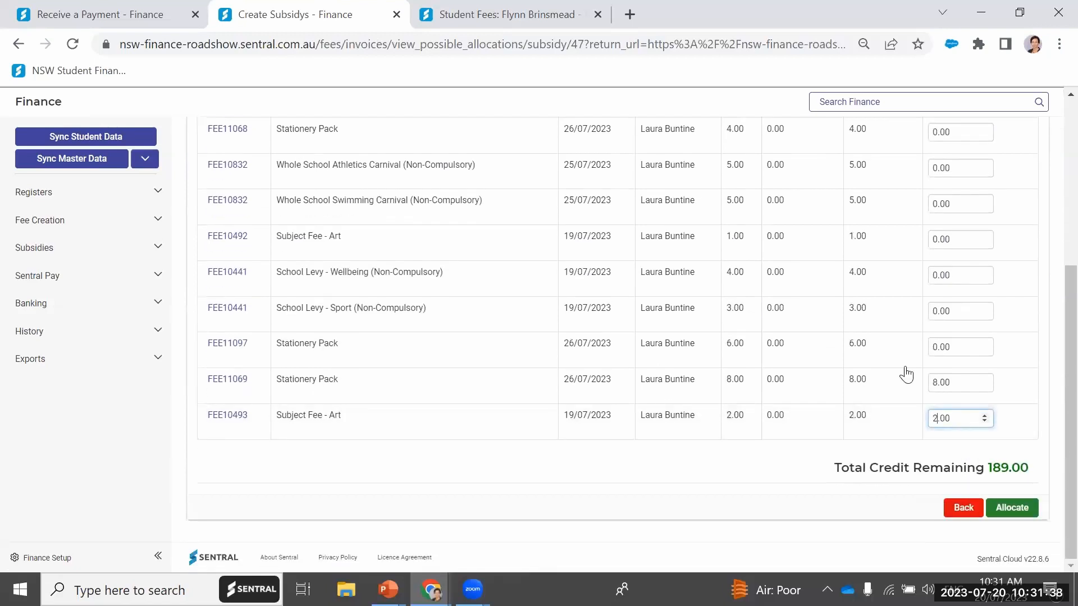
click(1013, 509)
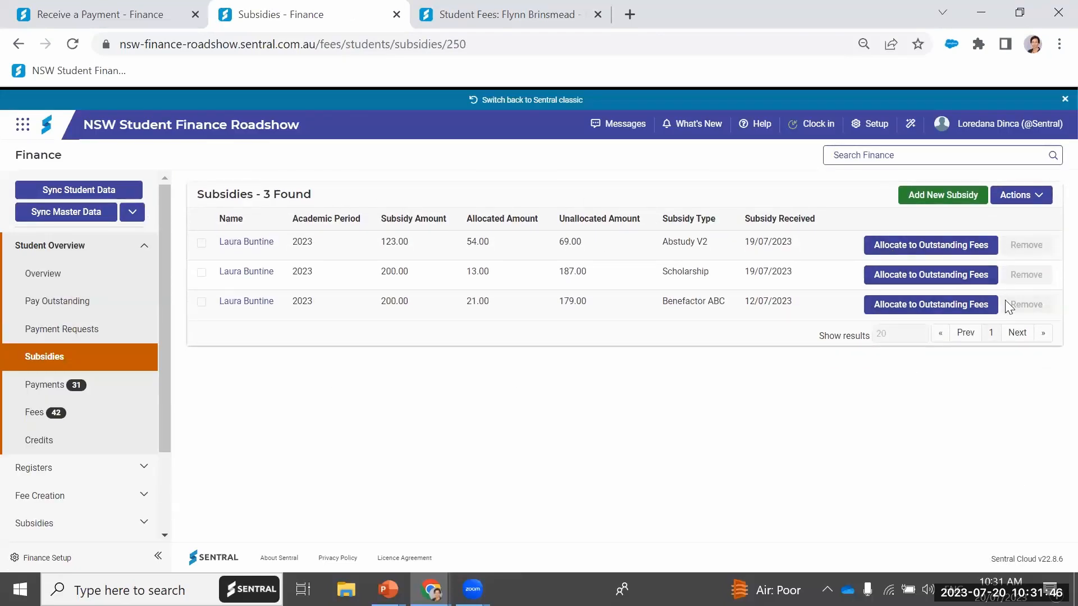
Examine the student's payments list for the payments created by the subsidy allocation and their payment method
click(47, 390)
scroll(625, 309, down, 4)
scroll(625, 308, up, 2)
scroll(625, 308, down, 4)
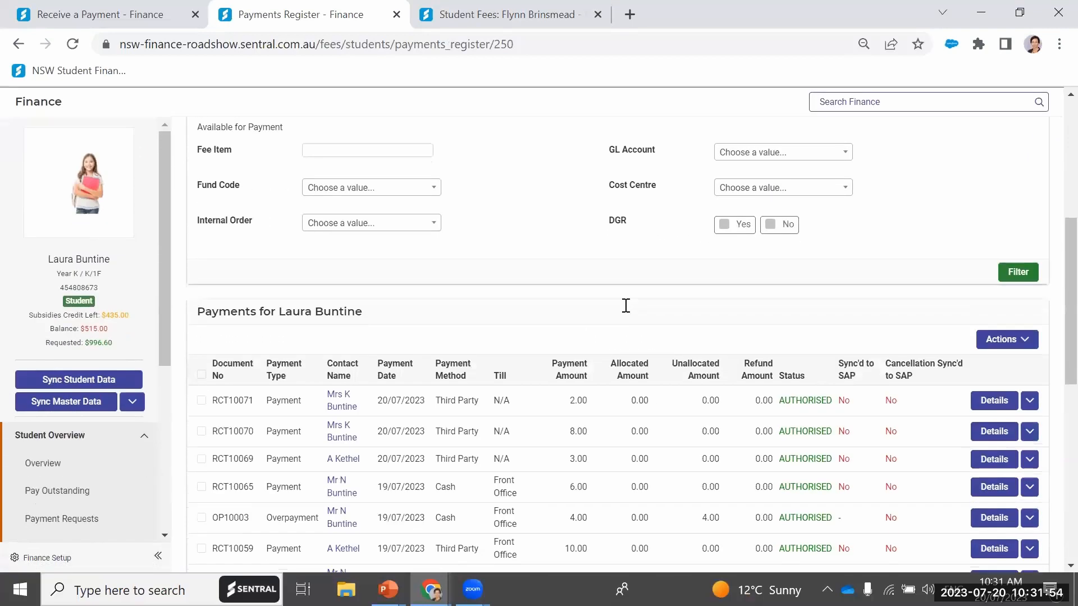
scroll(625, 305, down, 1)
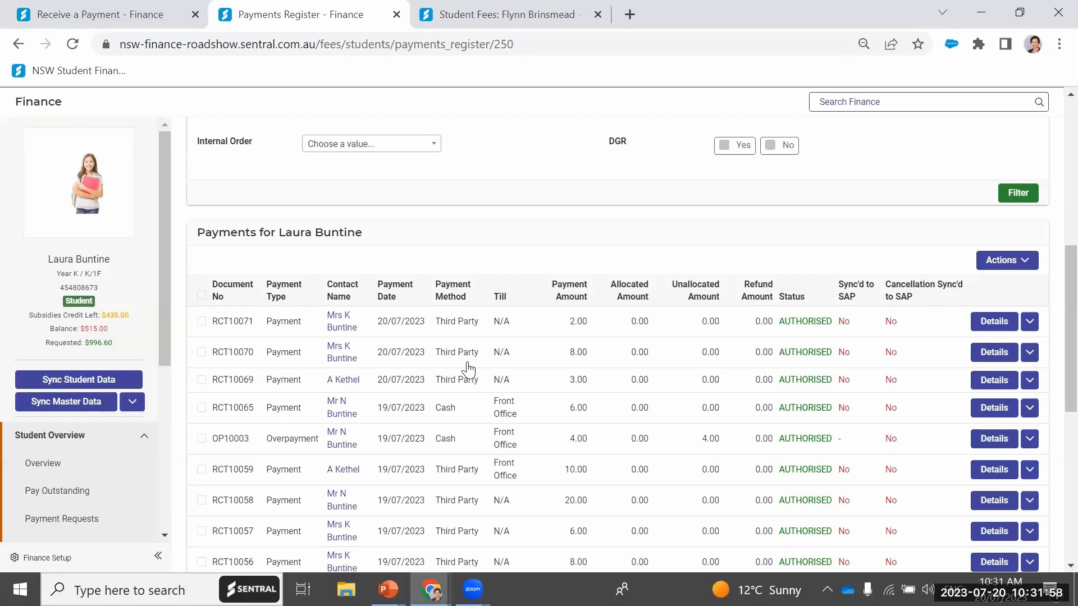
scroll(457, 421, down, 3)
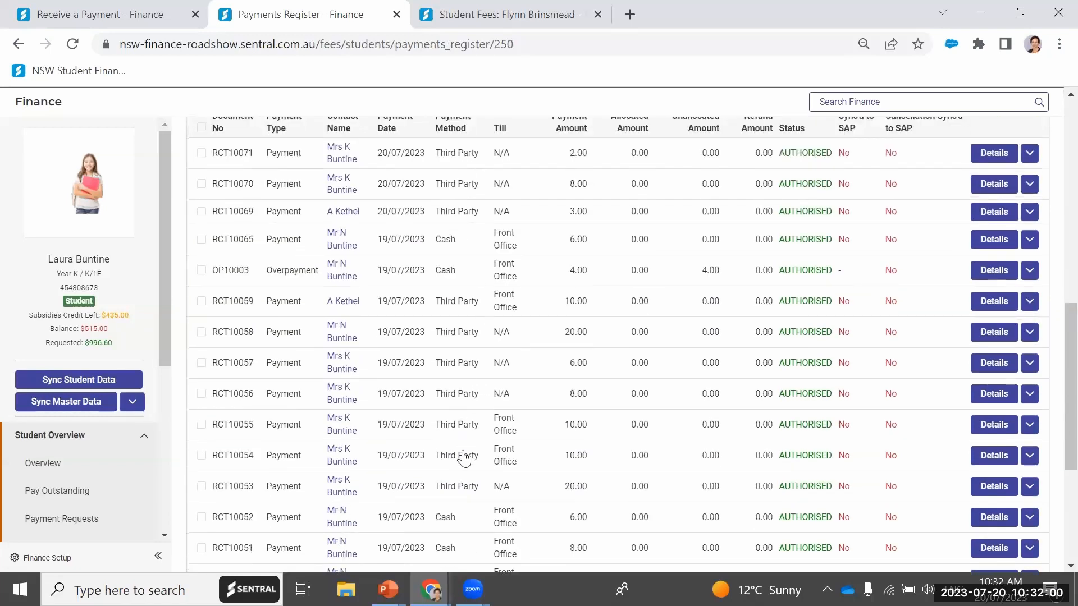
scroll(476, 258, up, 6)
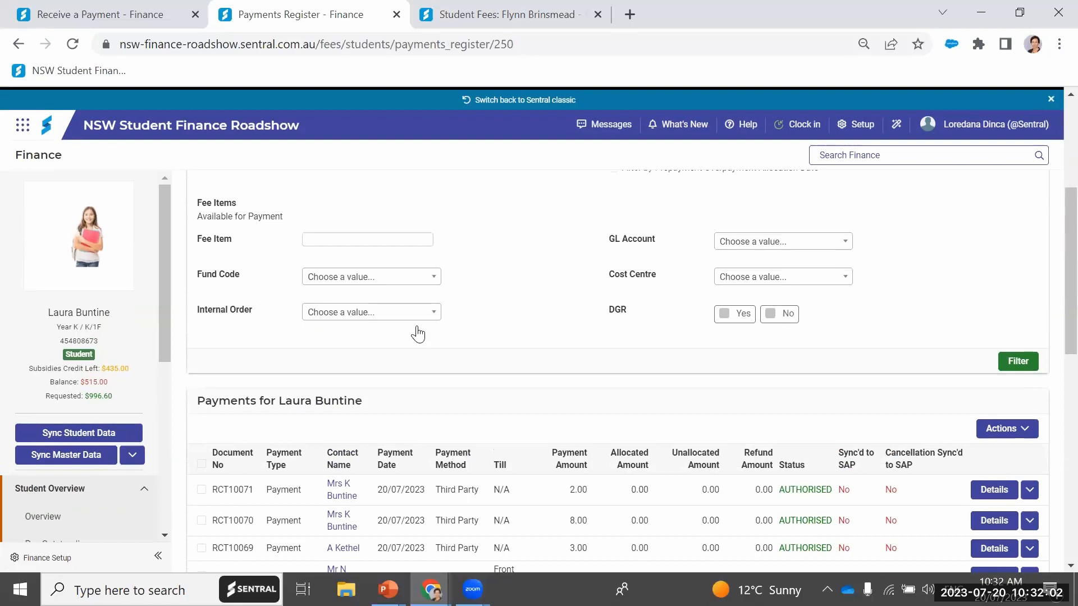
scroll(43, 488, down, 3)
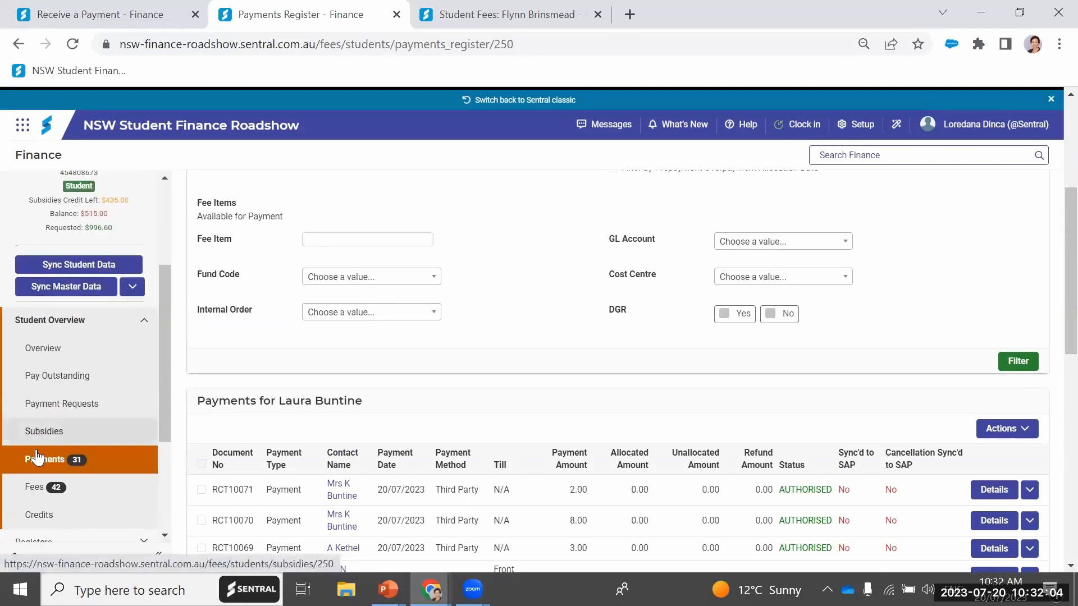
Review the student's subsidies list, followed by the payment status of the fees in the student's fees list
click(40, 435)
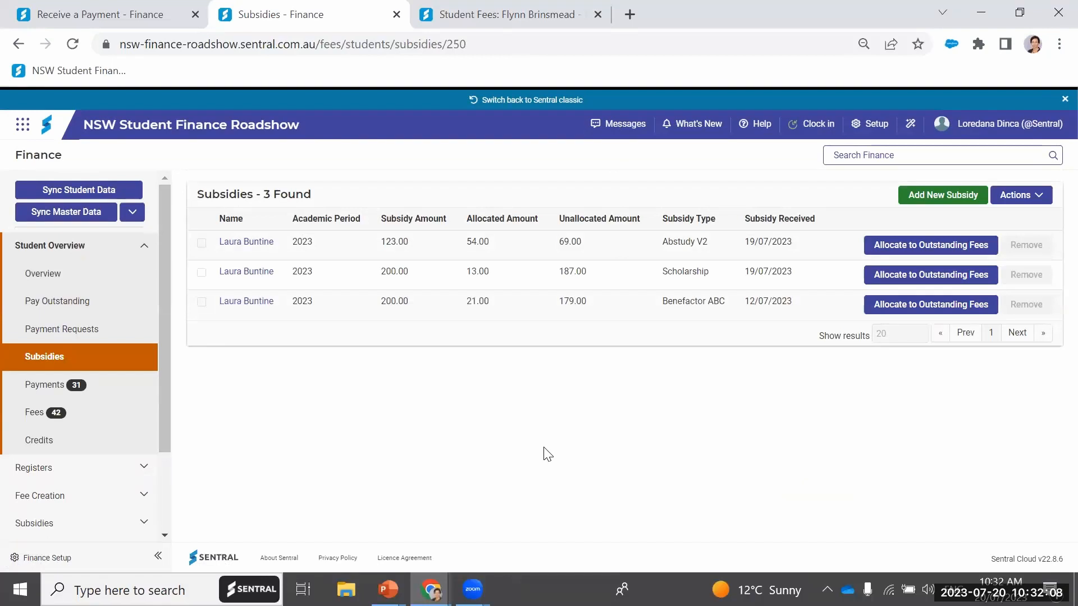
click(34, 413)
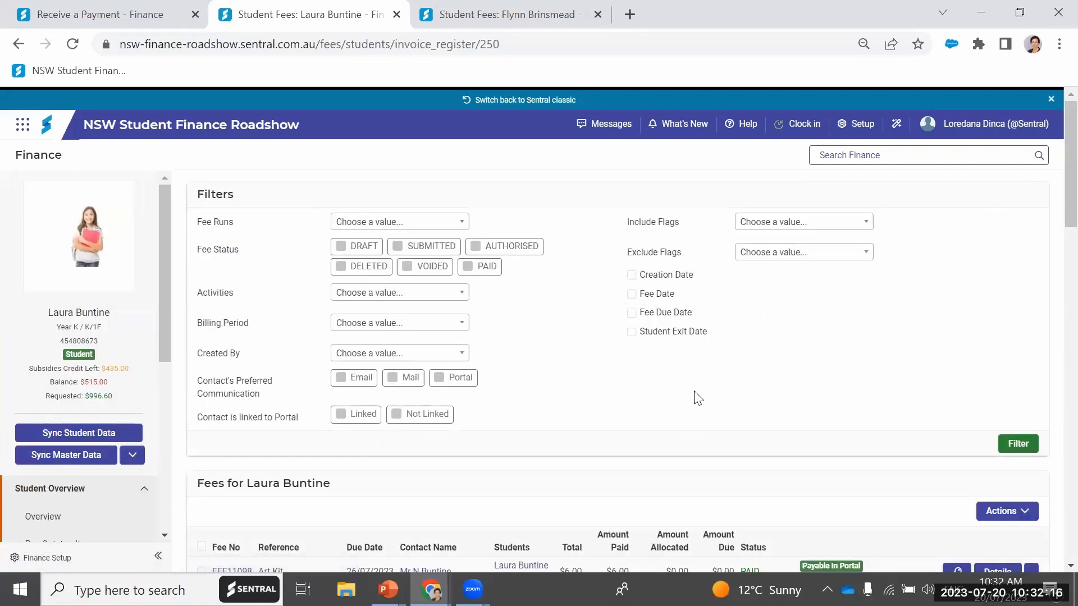
scroll(698, 409, down, 4)
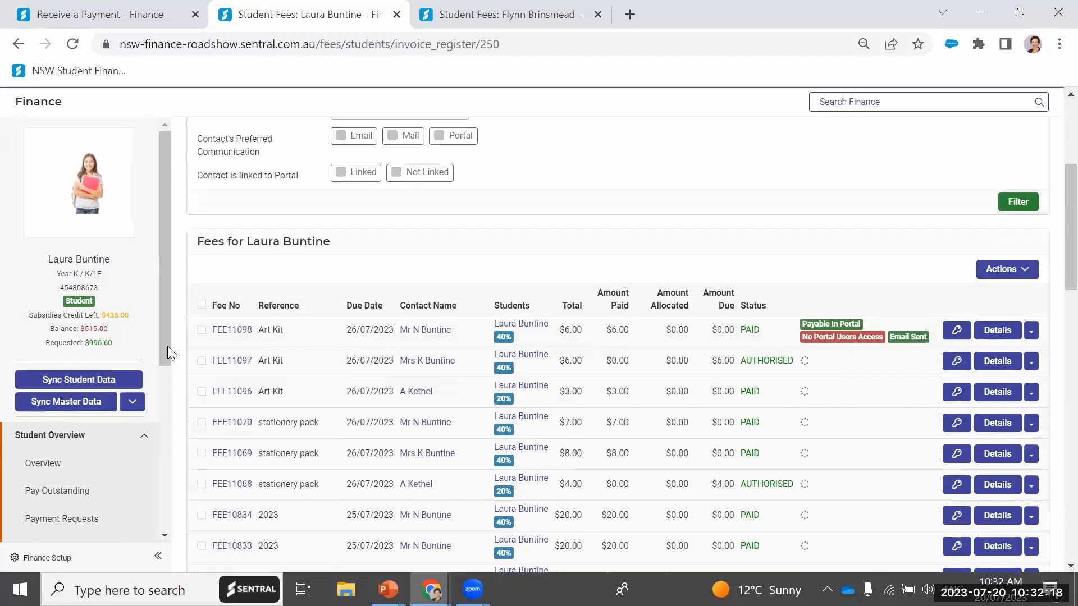
scroll(62, 351, down, 4)
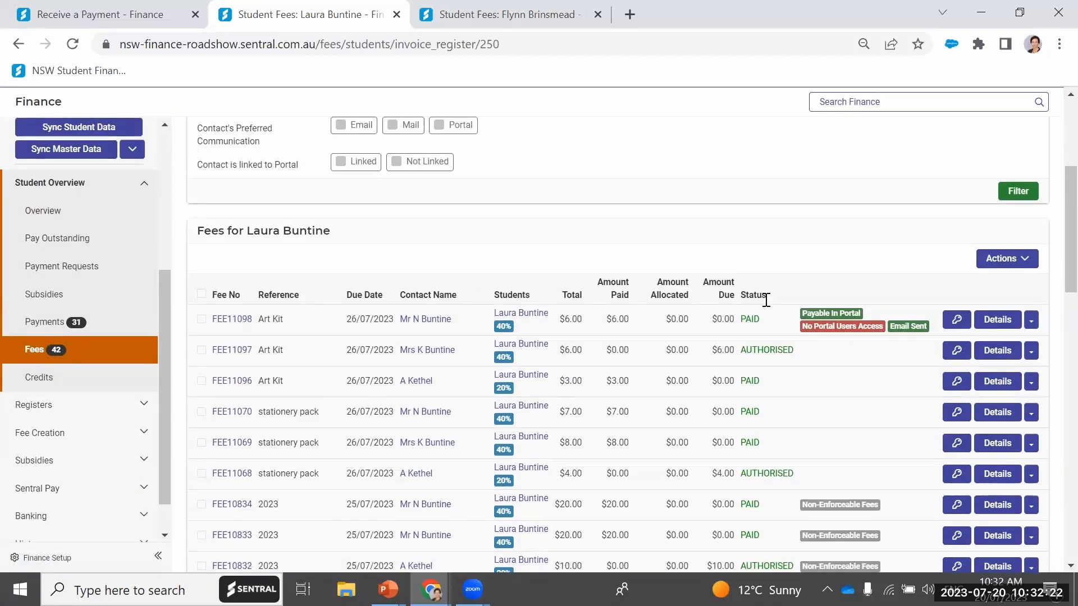
scroll(809, 278, down, 1)
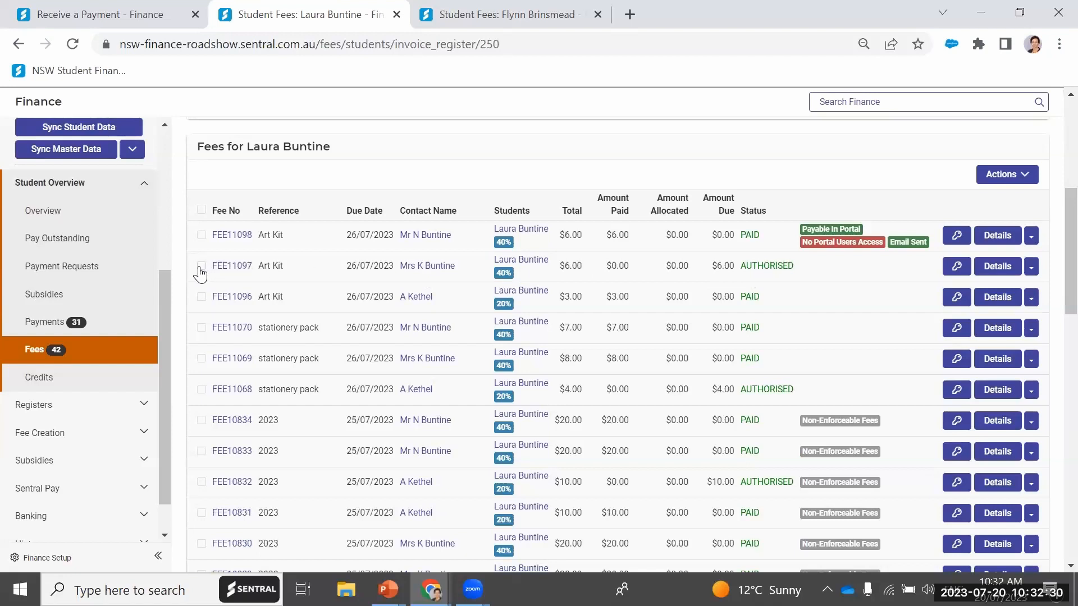
Start receiving a payment for the authorised $6.00 Art Kit fee and check which subsidies and payment methods can pay it
click(223, 267)
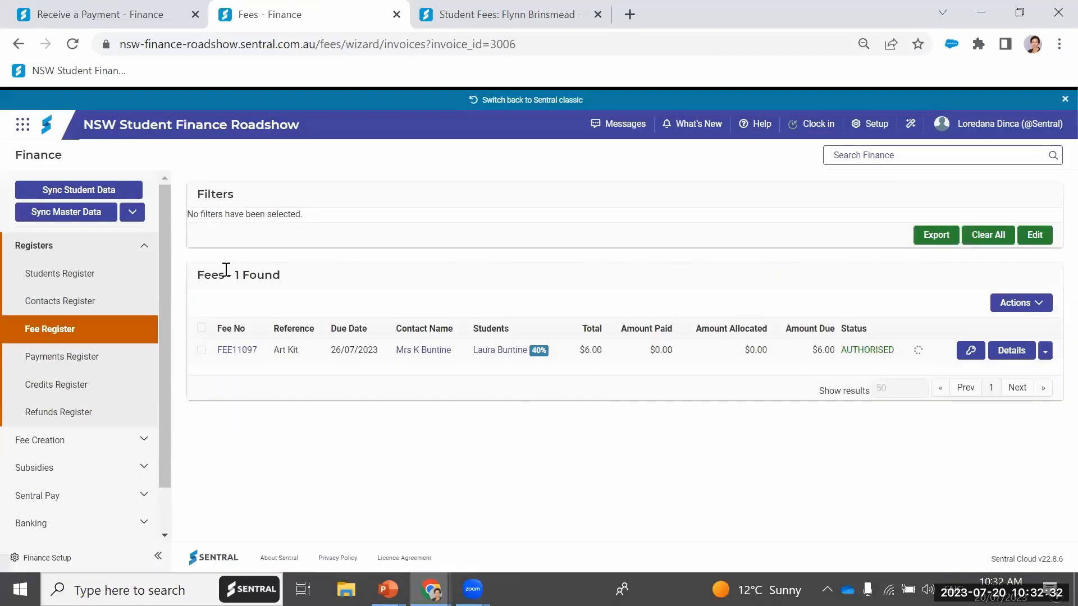
click(201, 351)
click(1021, 304)
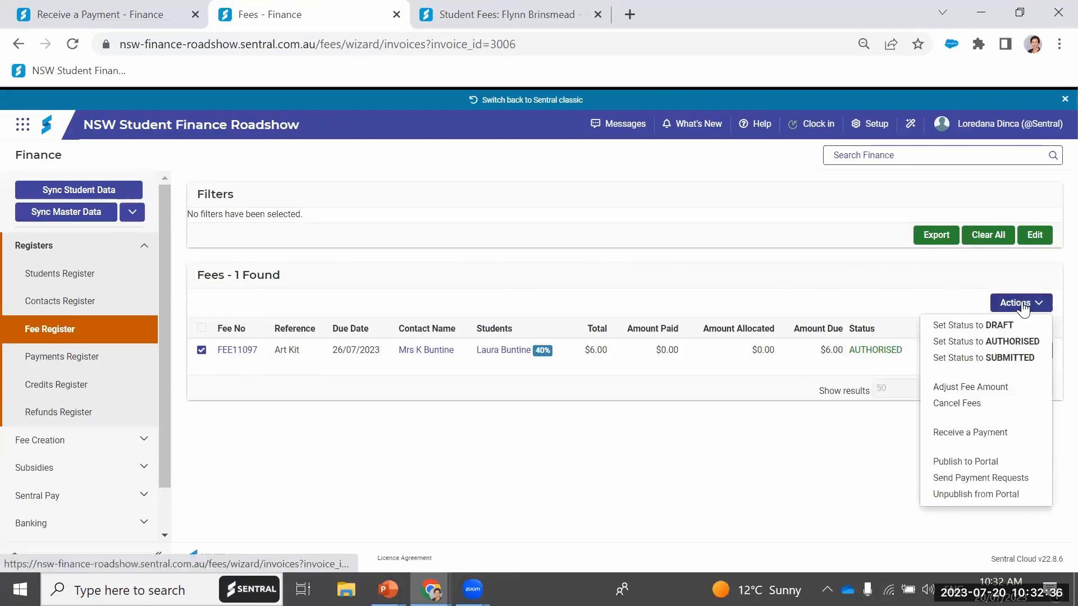
click(1010, 435)
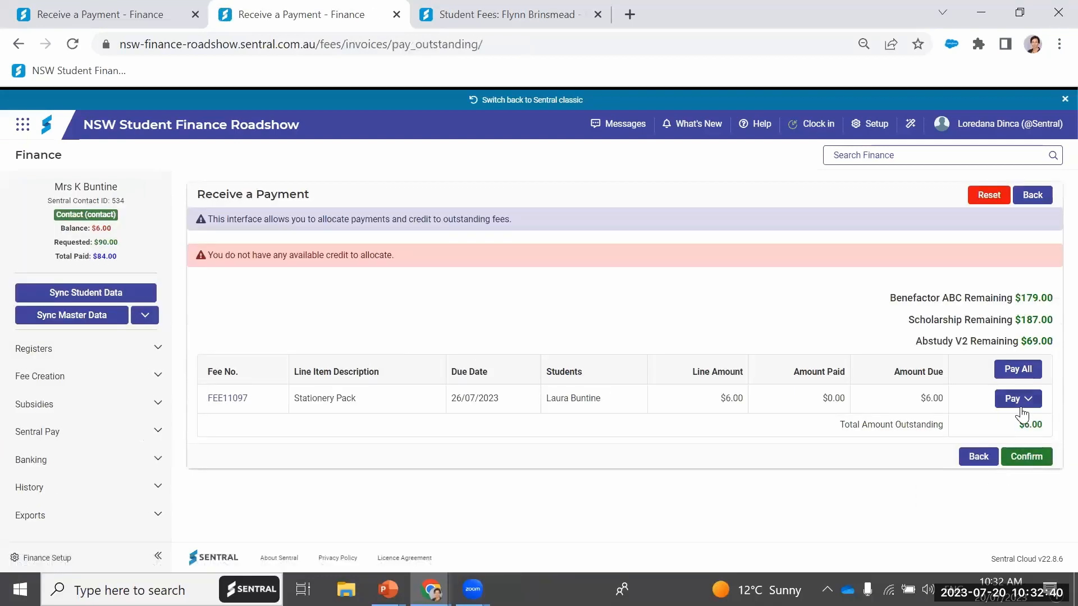
click(1027, 400)
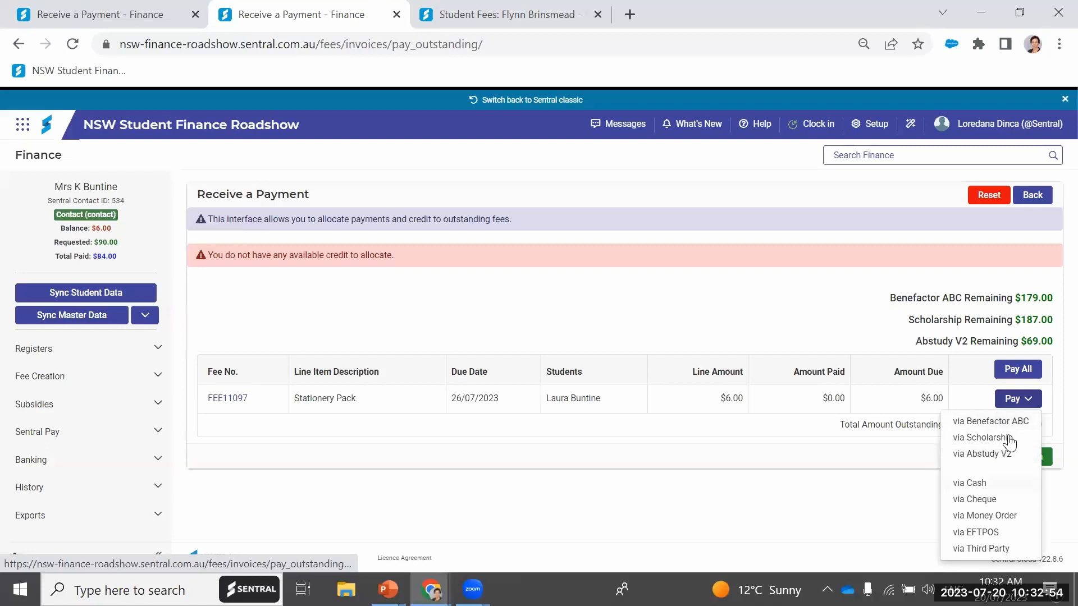
click(742, 510)
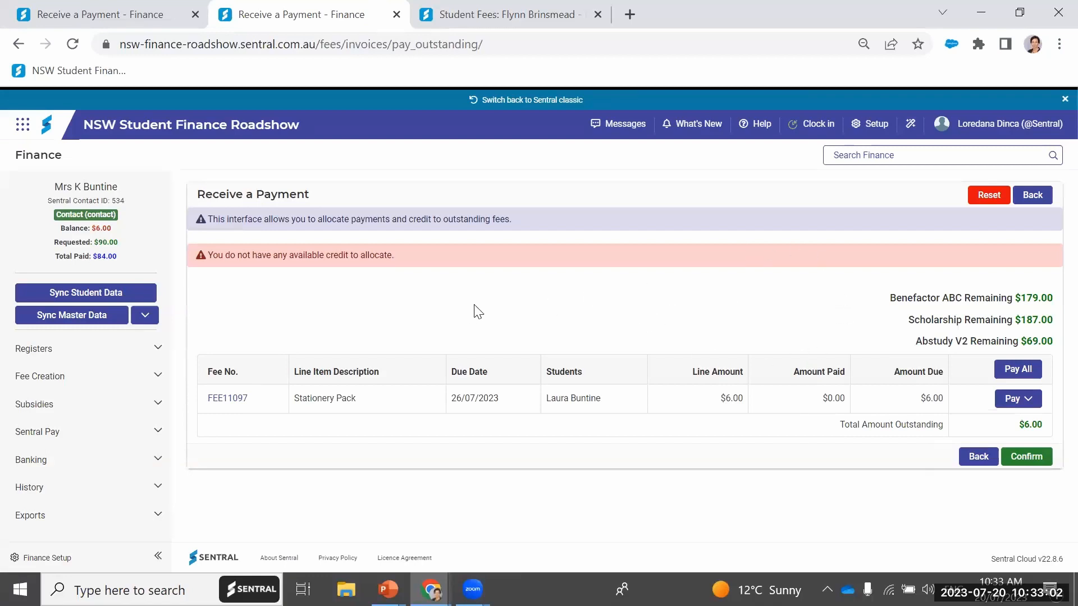
Open the school-wide subsidies list and view the outstanding fees available for allocation from the first listed Scholarship subsidy
click(39, 159)
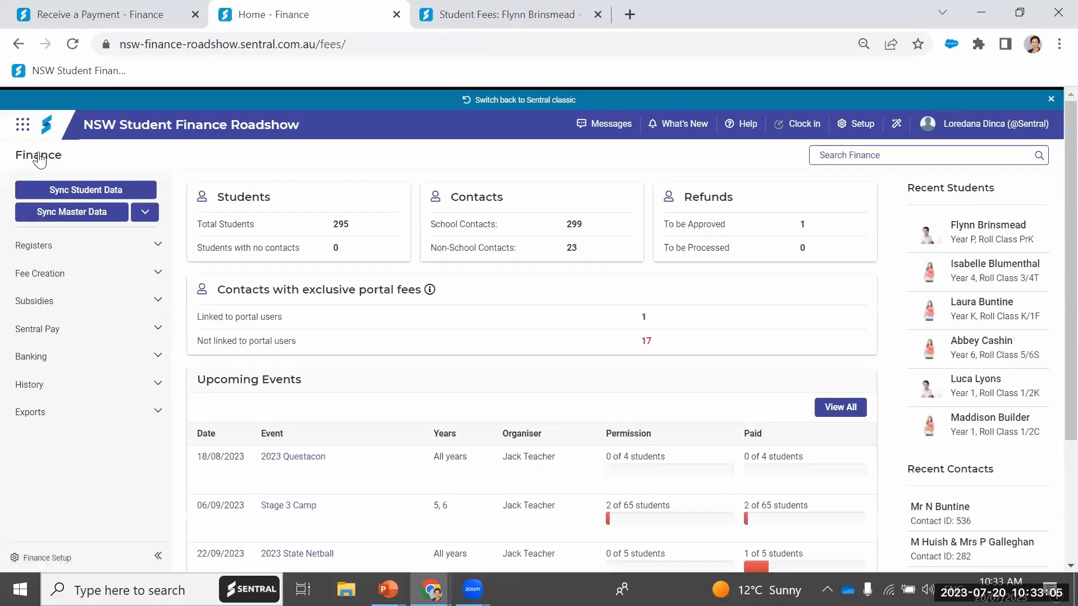
click(48, 302)
click(55, 338)
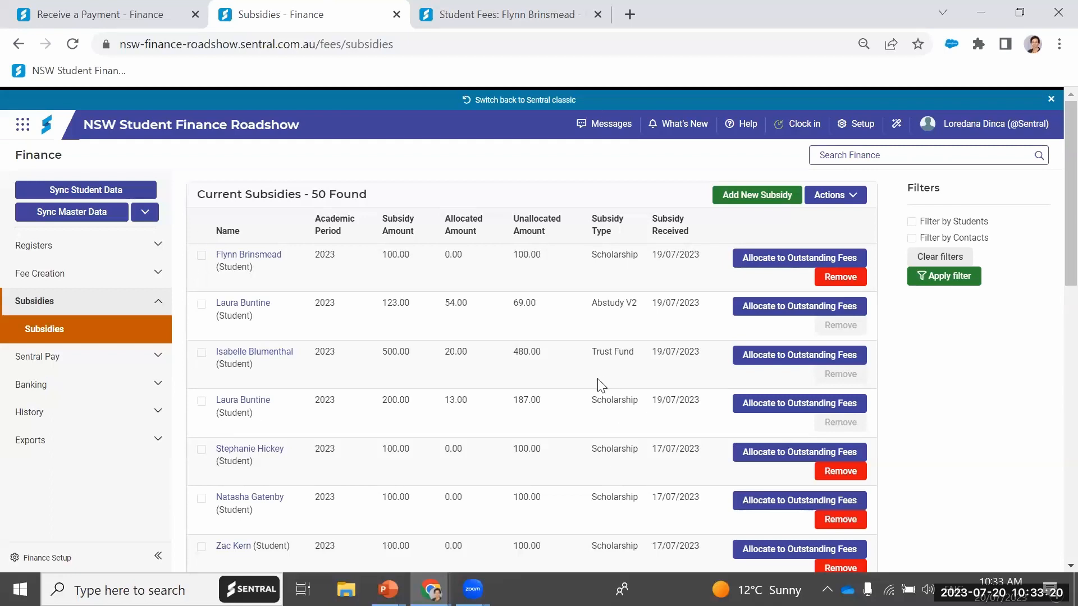
click(202, 256)
click(803, 262)
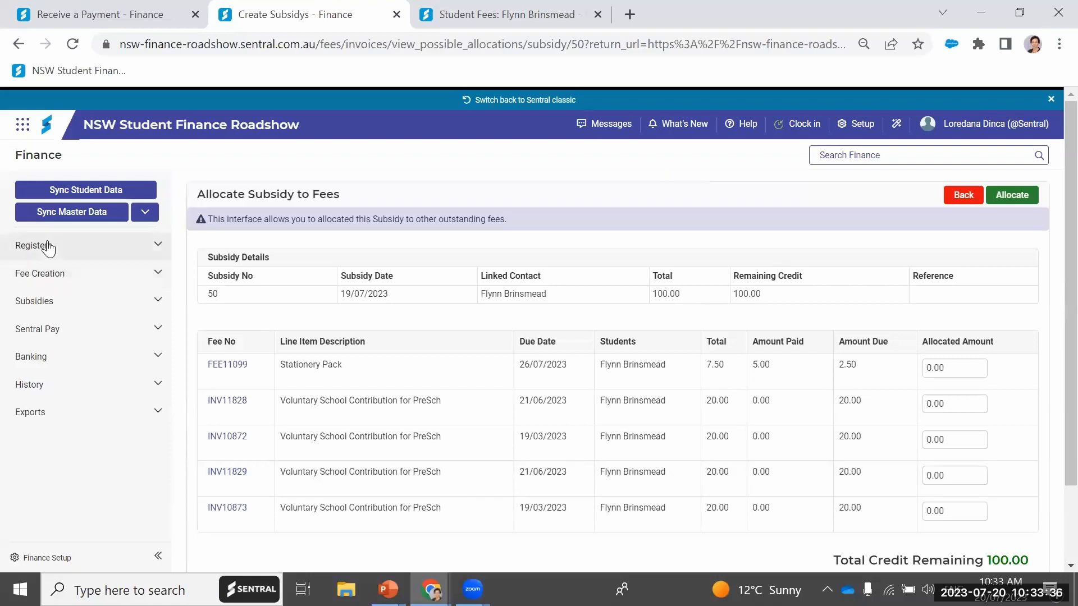
click(39, 302)
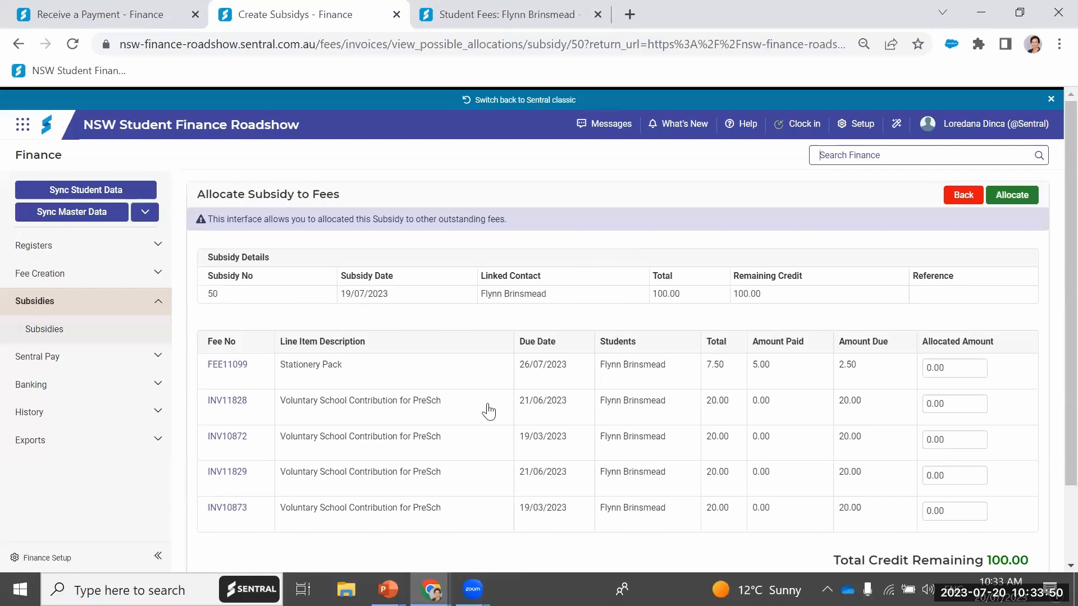
Switch to the PowerPoint slide show to review the ways of applying a subsidy, and return to the Finance window in Chrome
key(alt+Tab)
click(387, 590)
click(454, 525)
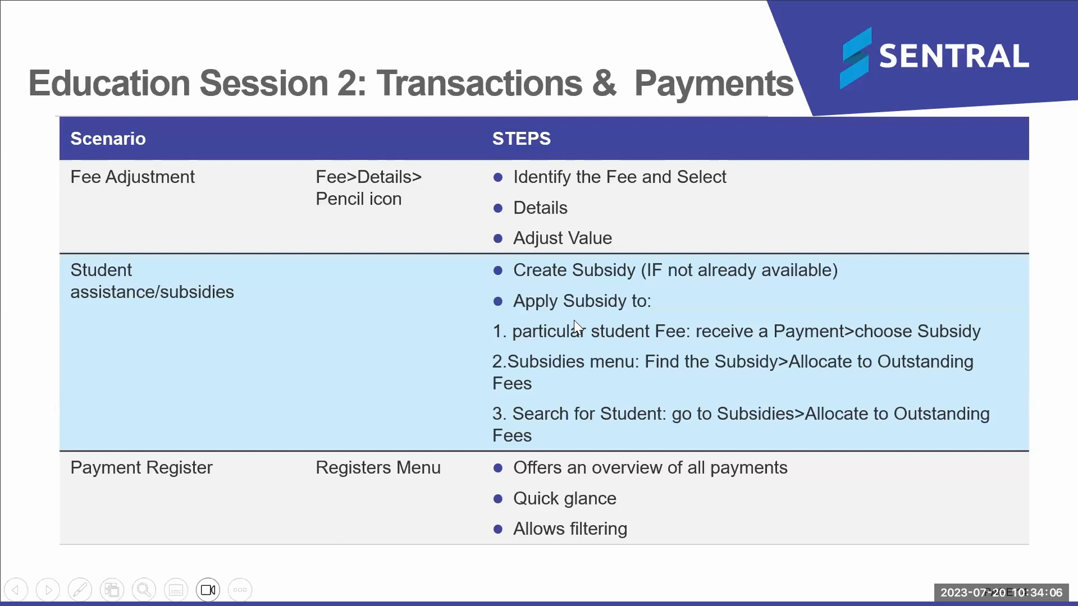
key(alt+Tab)
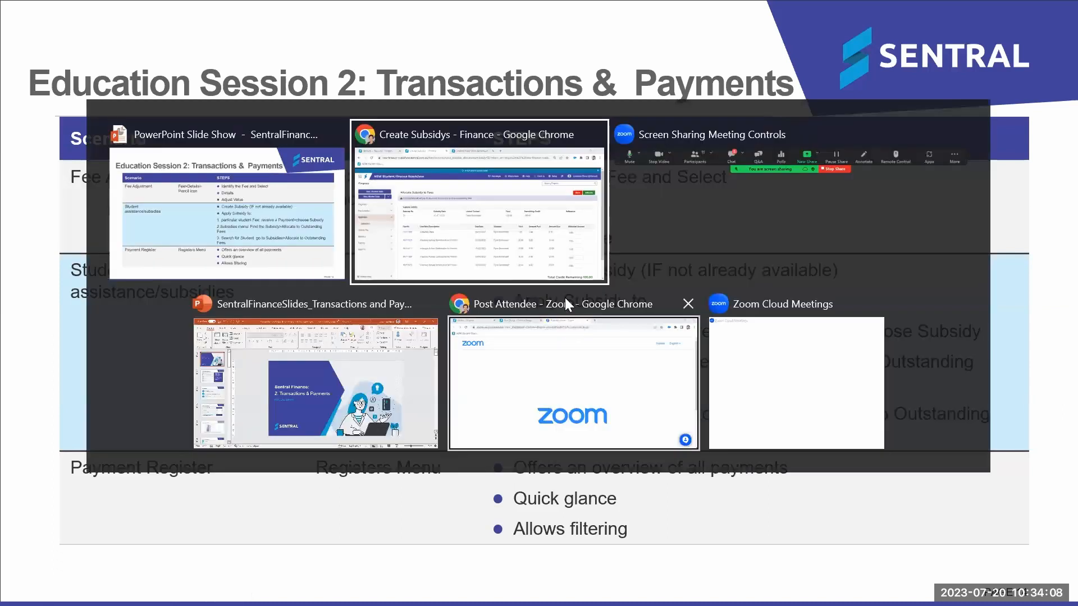
click(527, 222)
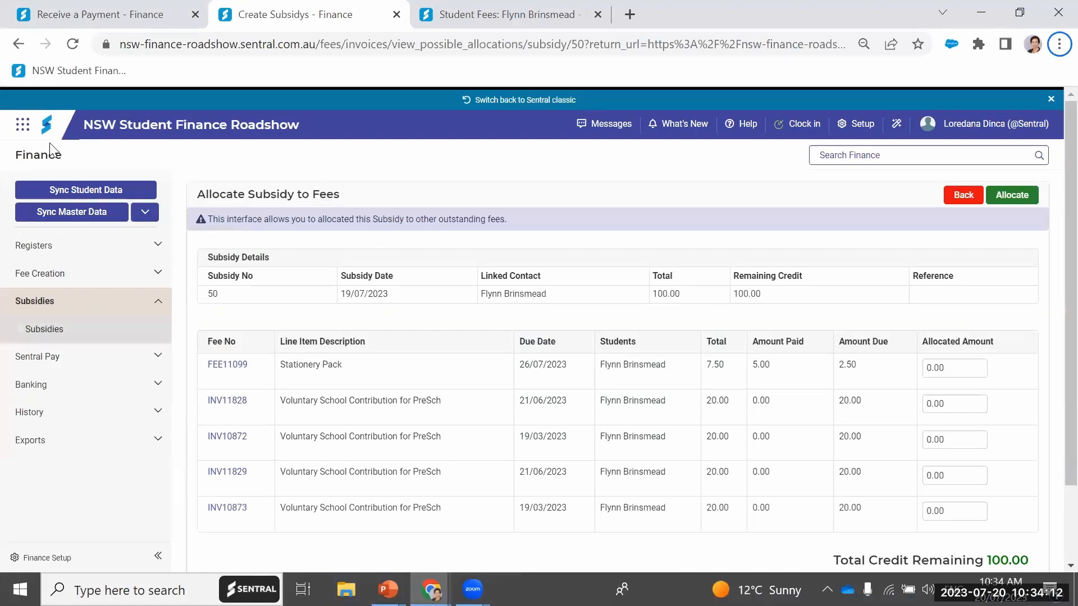
Start a new subsidy from the school-wide subsidies list, with type Abstudy and an amount of 50
click(32, 157)
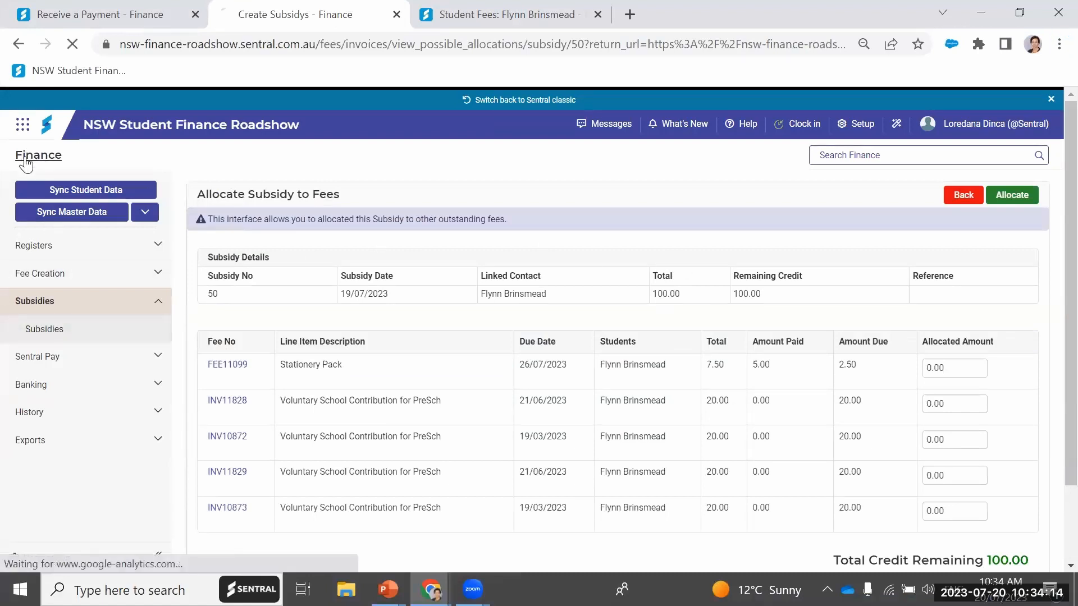
click(25, 301)
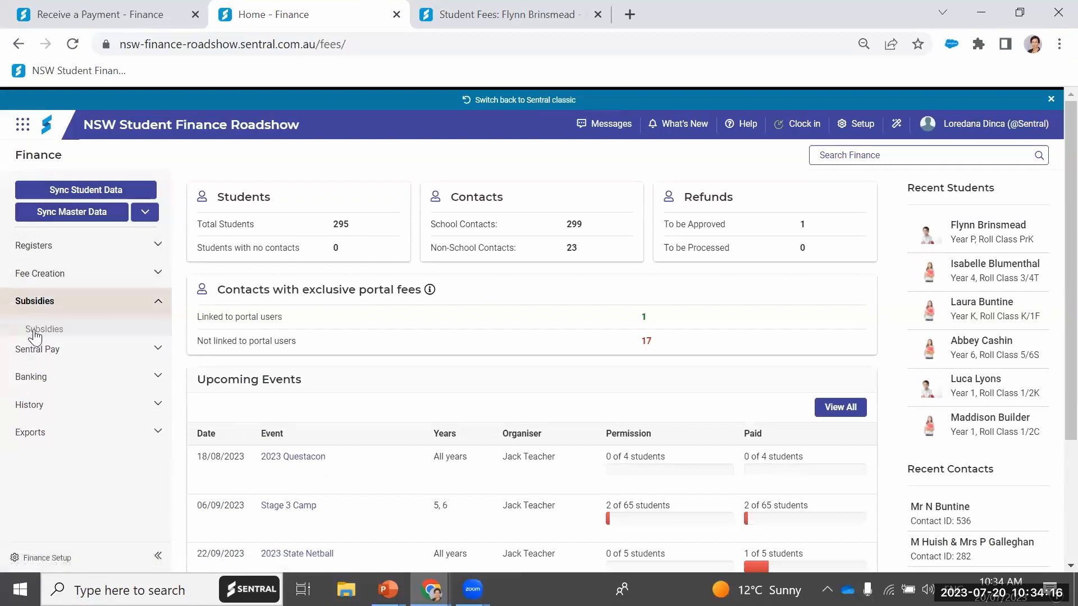
click(34, 336)
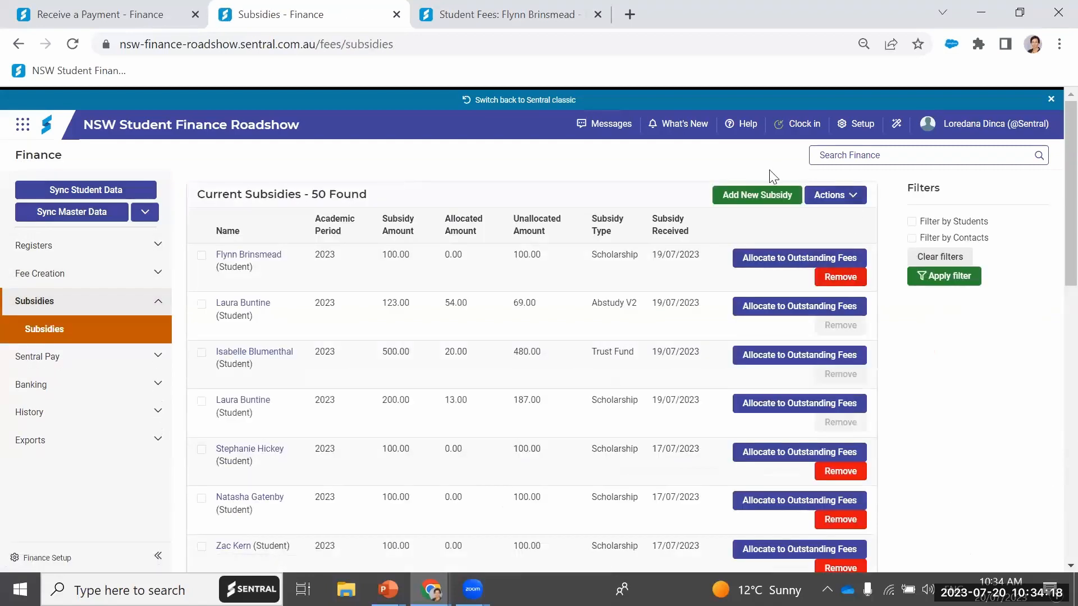
click(757, 196)
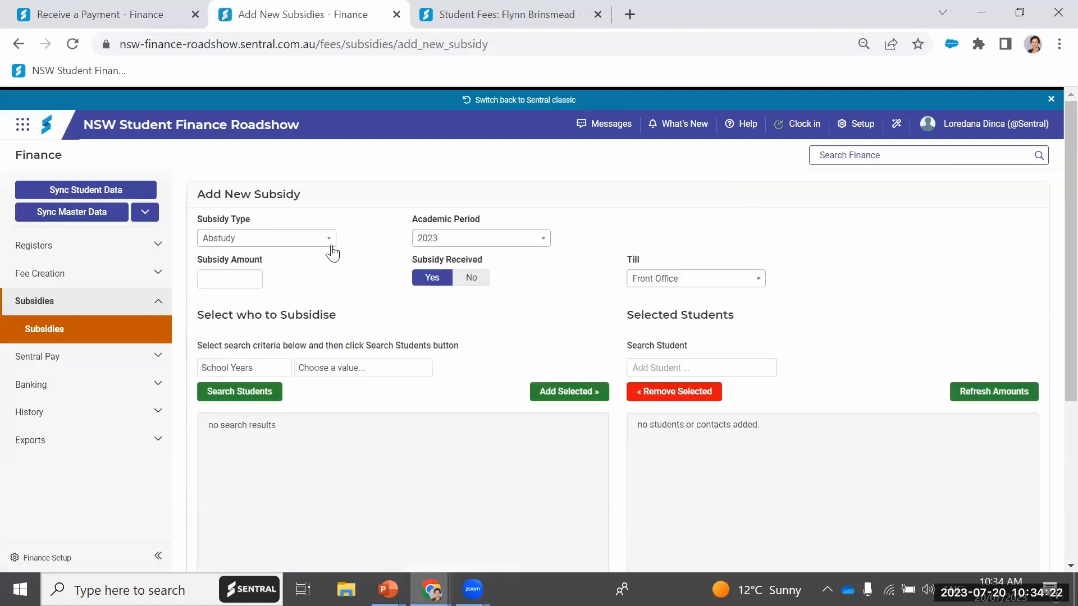
click(331, 240)
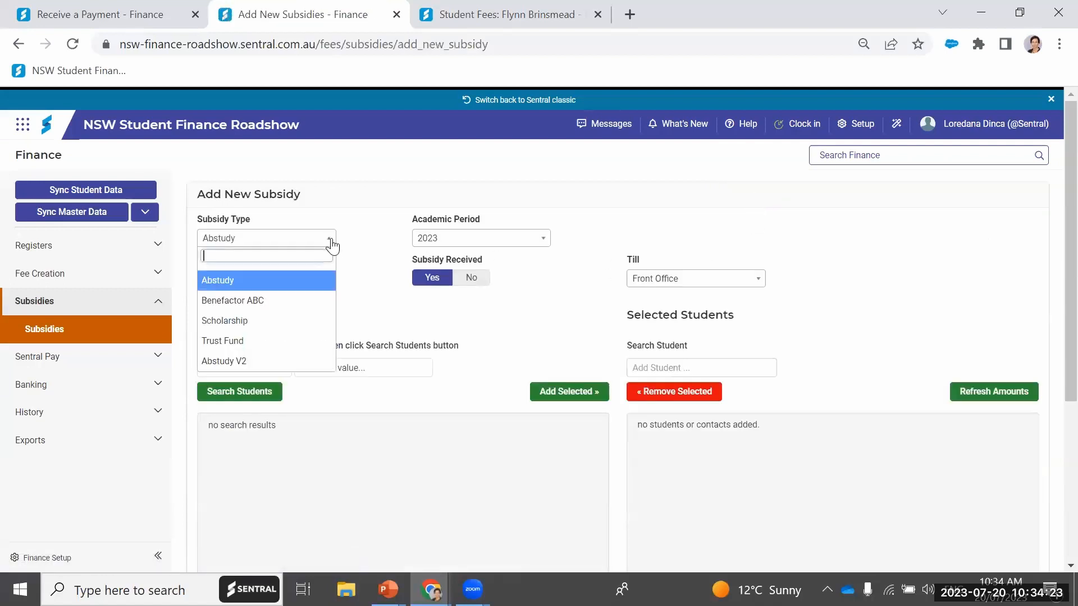
click(300, 285)
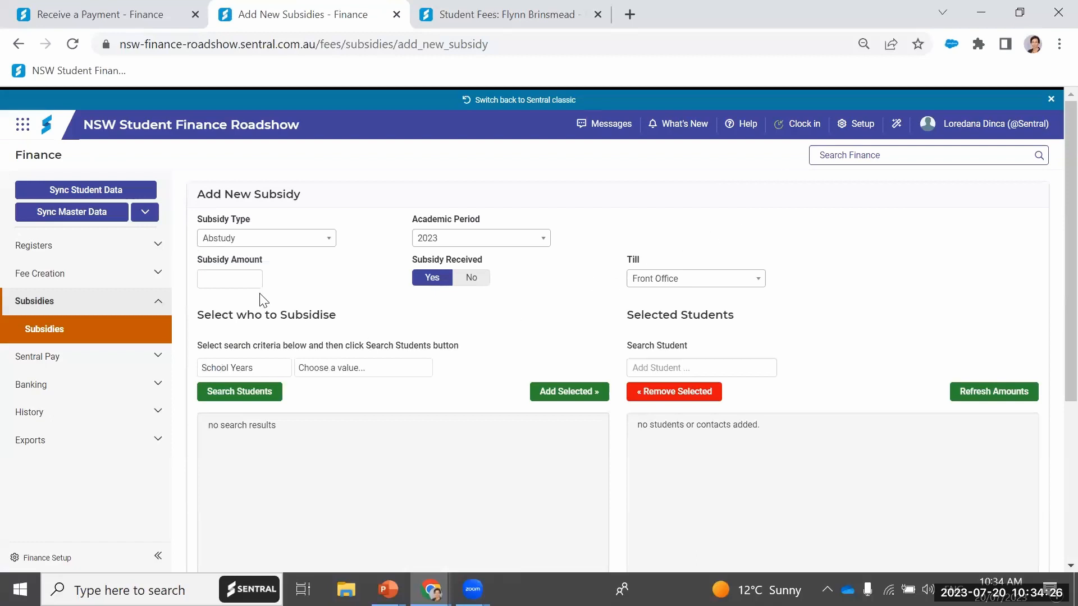
click(222, 277)
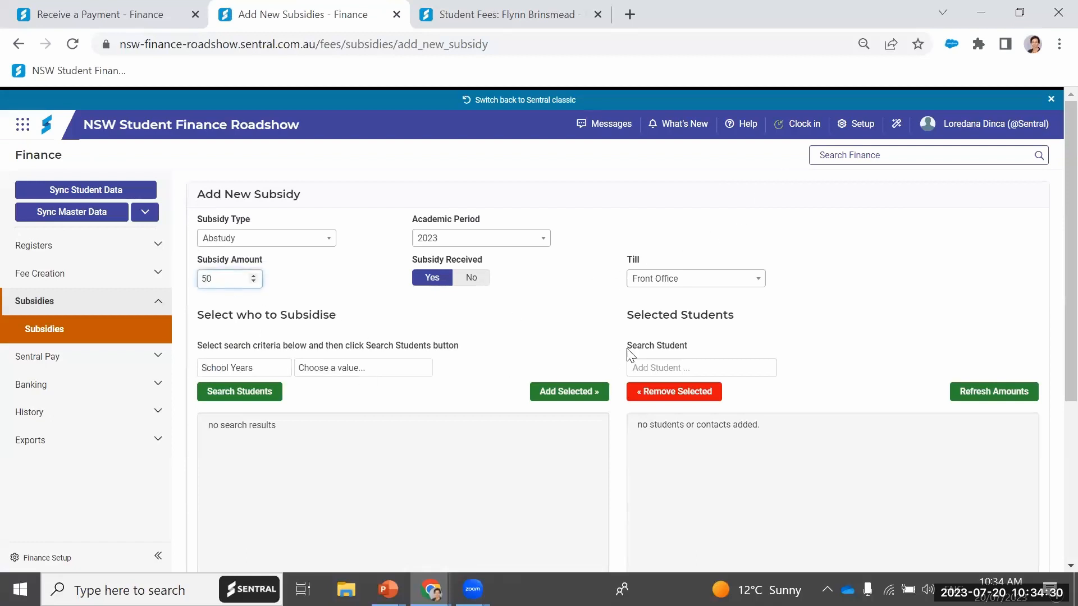
Find the Year P student by searching "fly", add them as the subsidy's recipient, and save the new subsidy
click(709, 366)
text(fly)
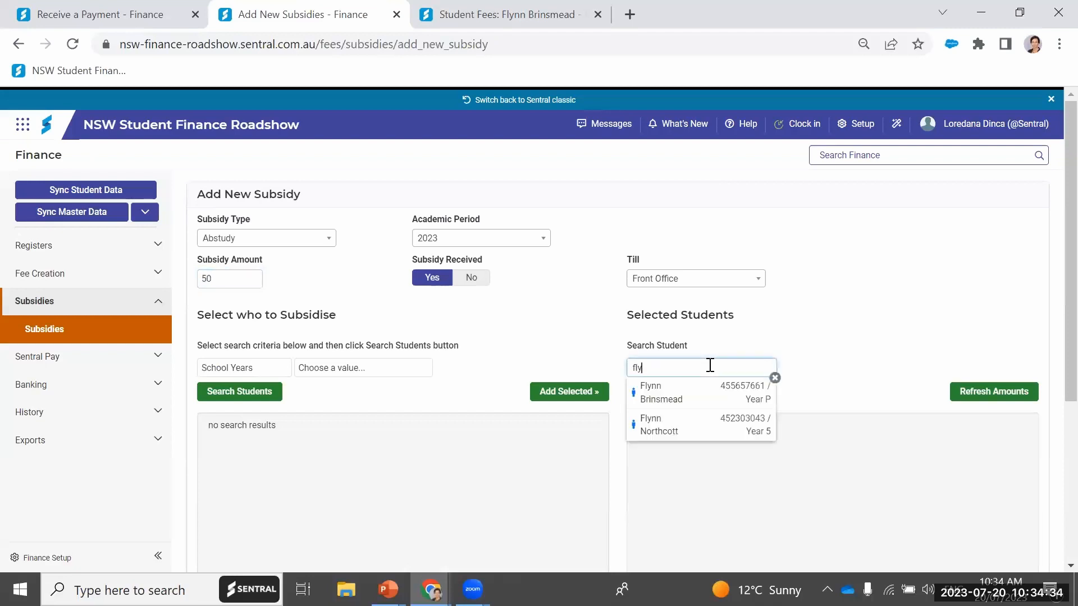
click(695, 395)
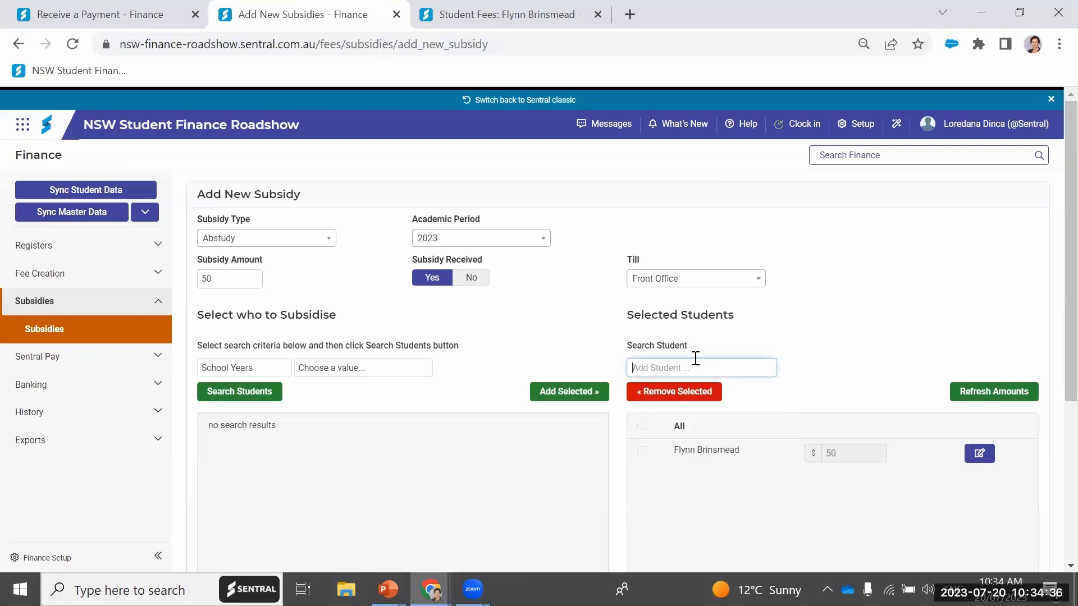
scroll(820, 338, down, 1)
scroll(819, 339, down, 1)
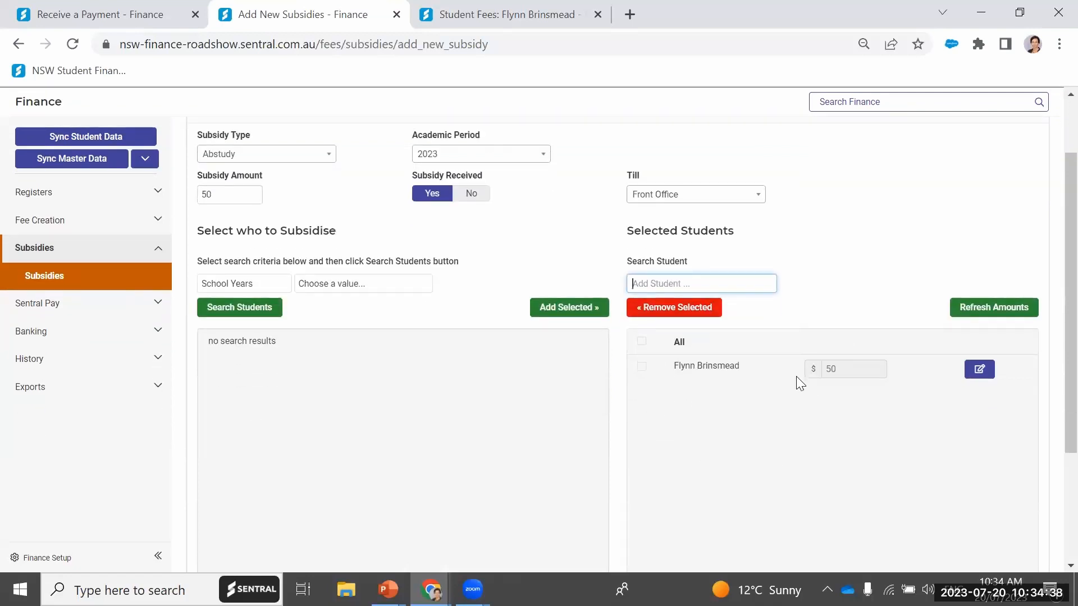
scroll(800, 384, down, 4)
click(968, 508)
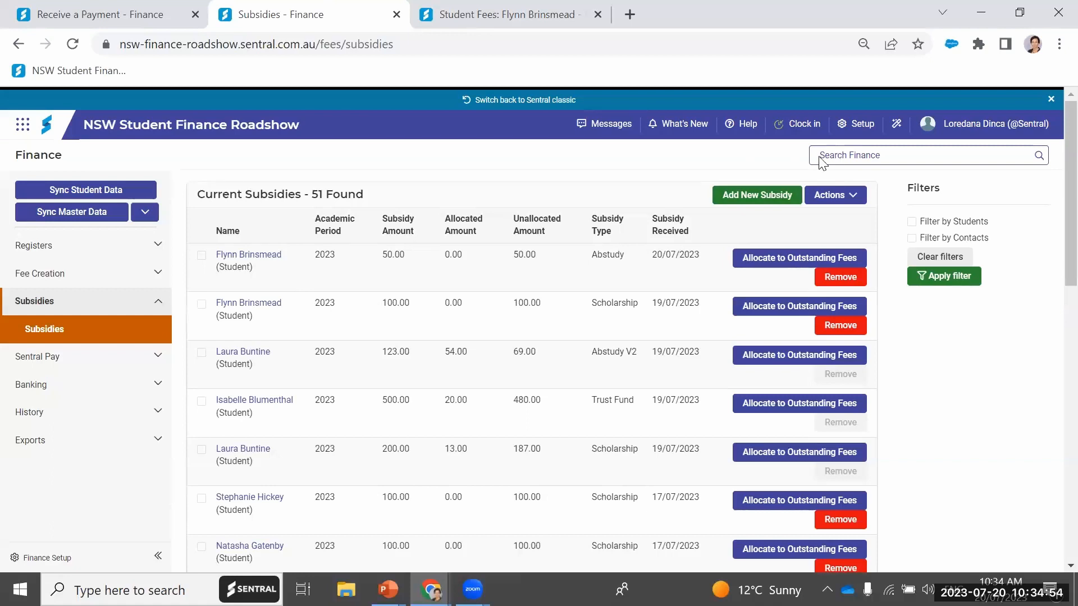
Check the Payment Register scenario in the PowerPoint slide show and return to Chrome
mouse_move(388, 589)
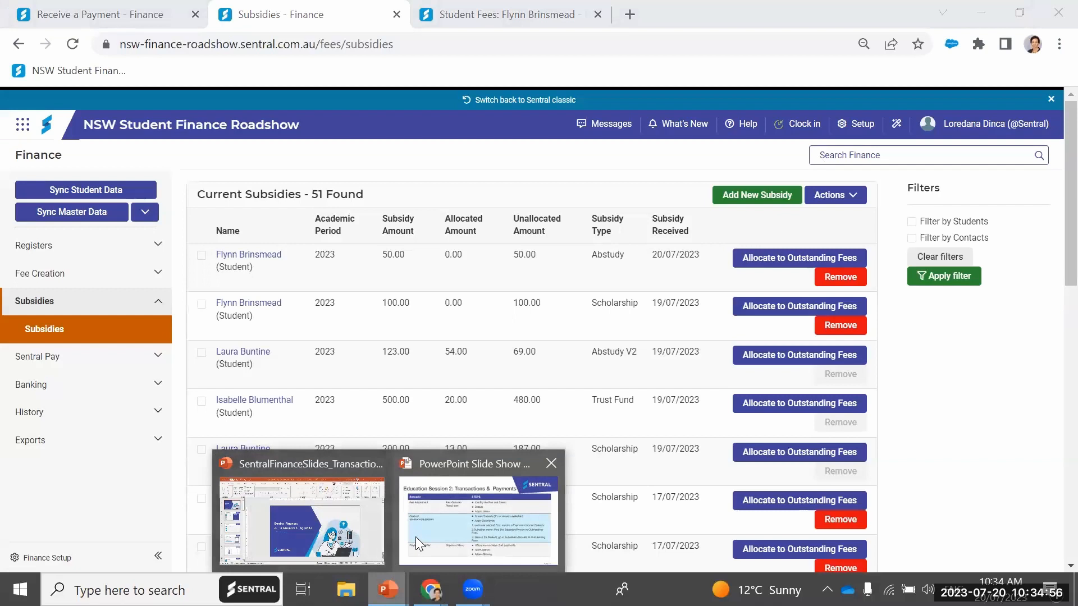
click(416, 538)
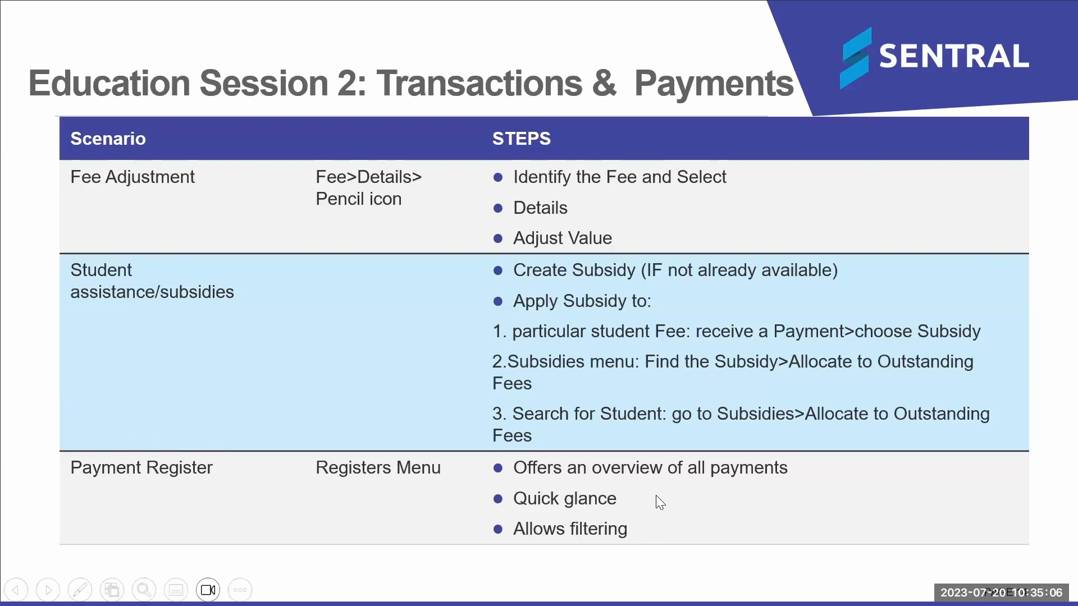
key(alt+Tab)
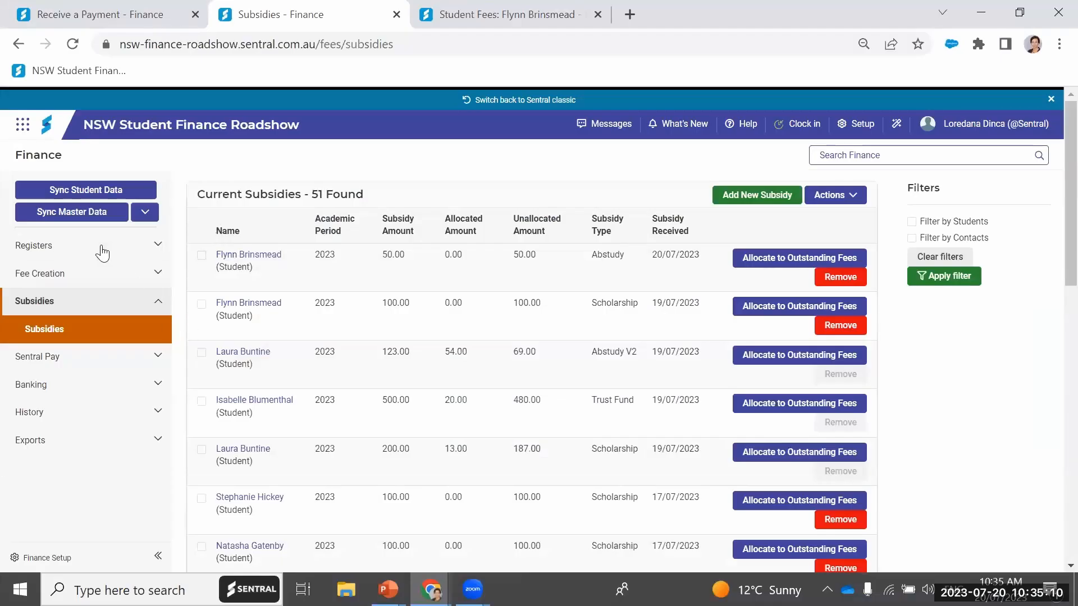
Open the Payments Register and examine its available filters and the payments table columns
click(96, 247)
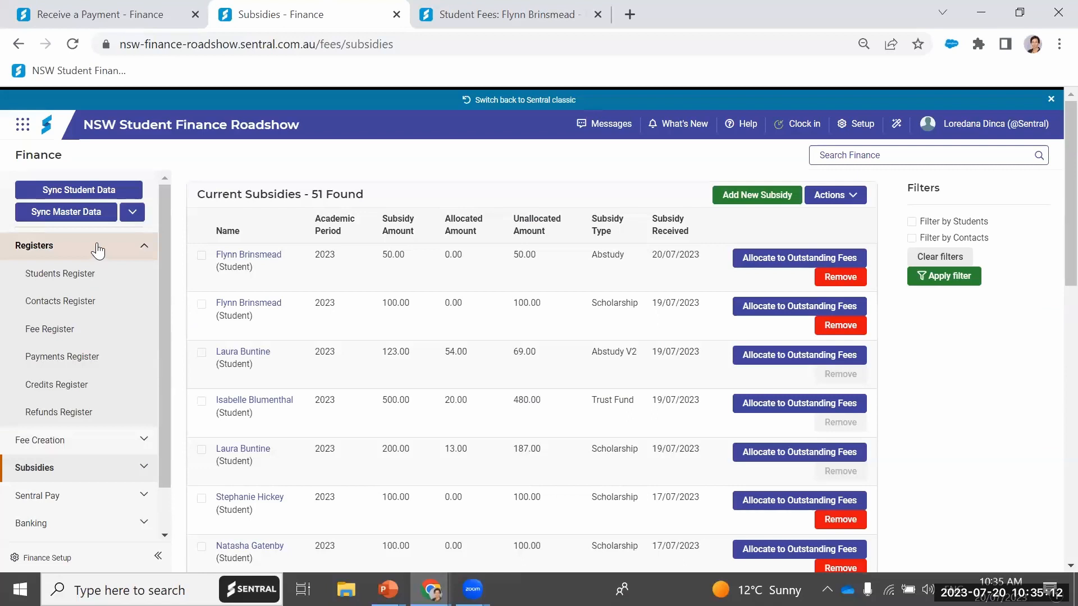
click(64, 364)
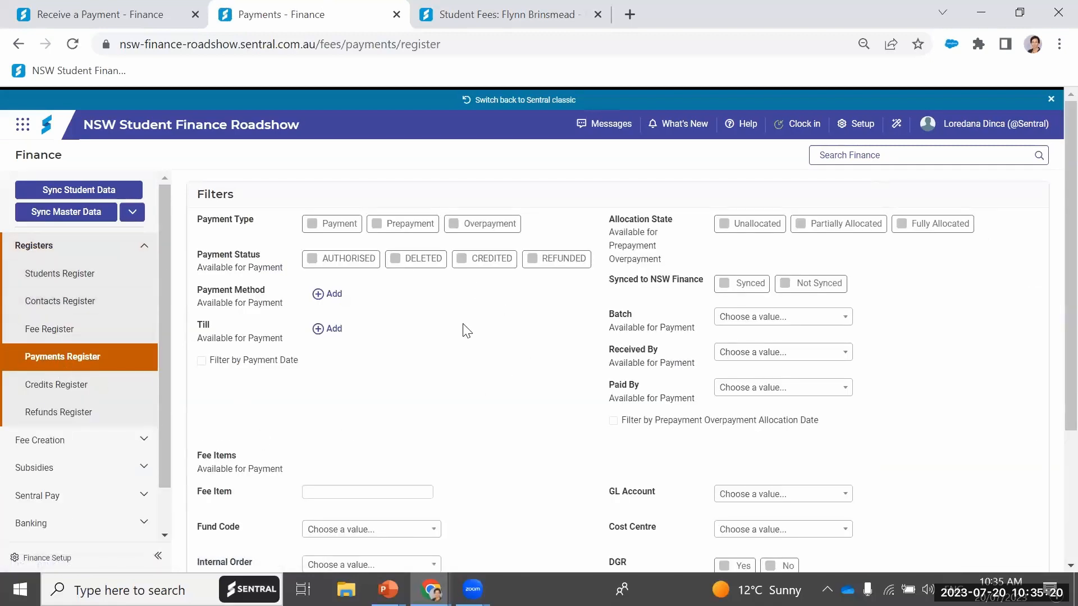
scroll(467, 332, down, 3)
scroll(467, 332, up, 3)
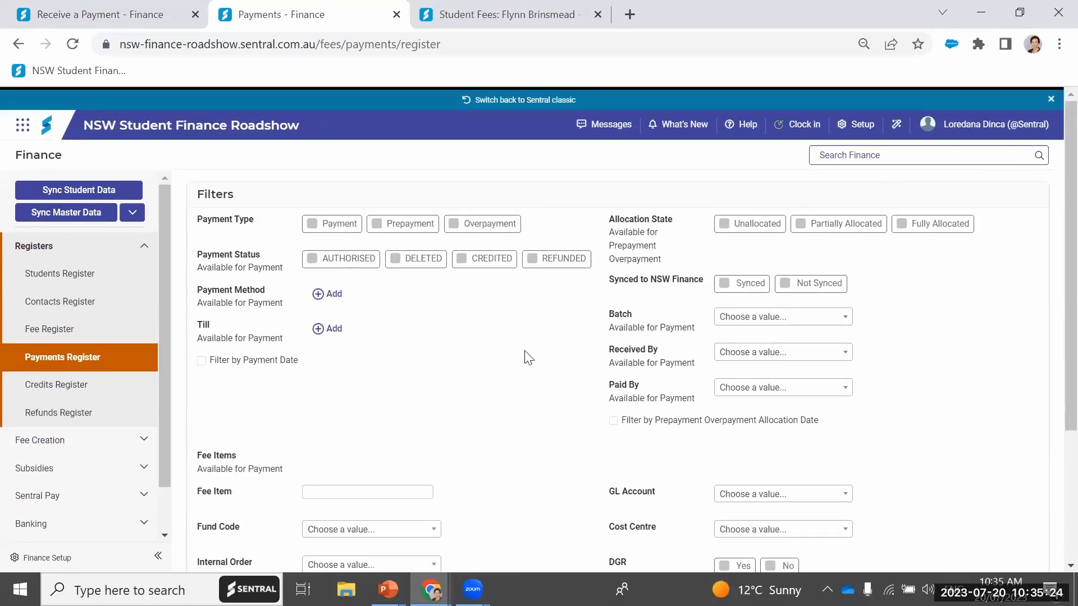
scroll(489, 390, down, 3)
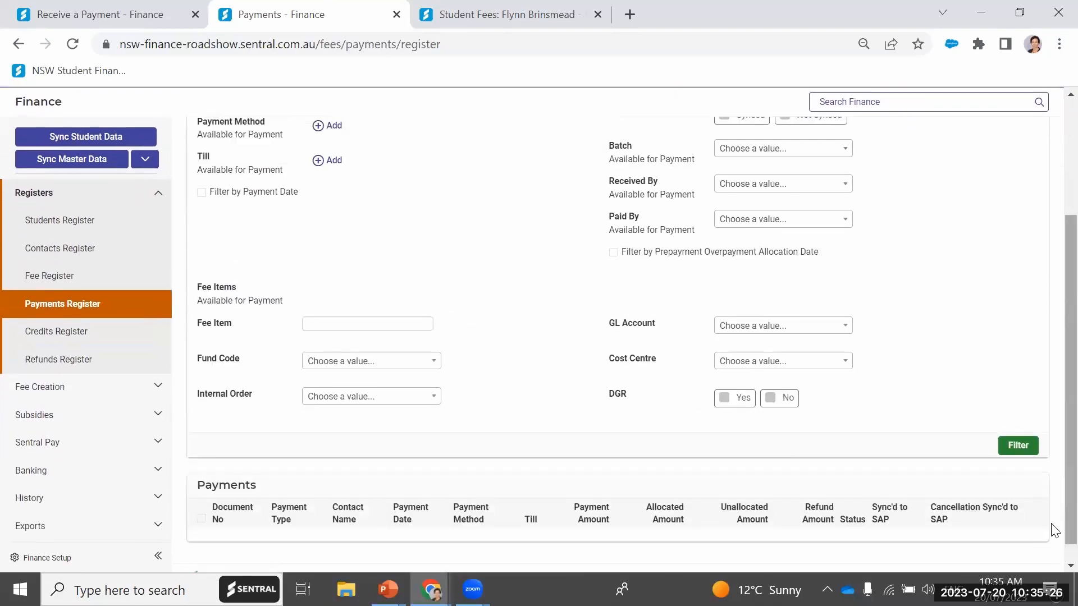
List all payments without any filters, and from a fresh Payments Register list only those with payment status AUTHORISED
click(1021, 449)
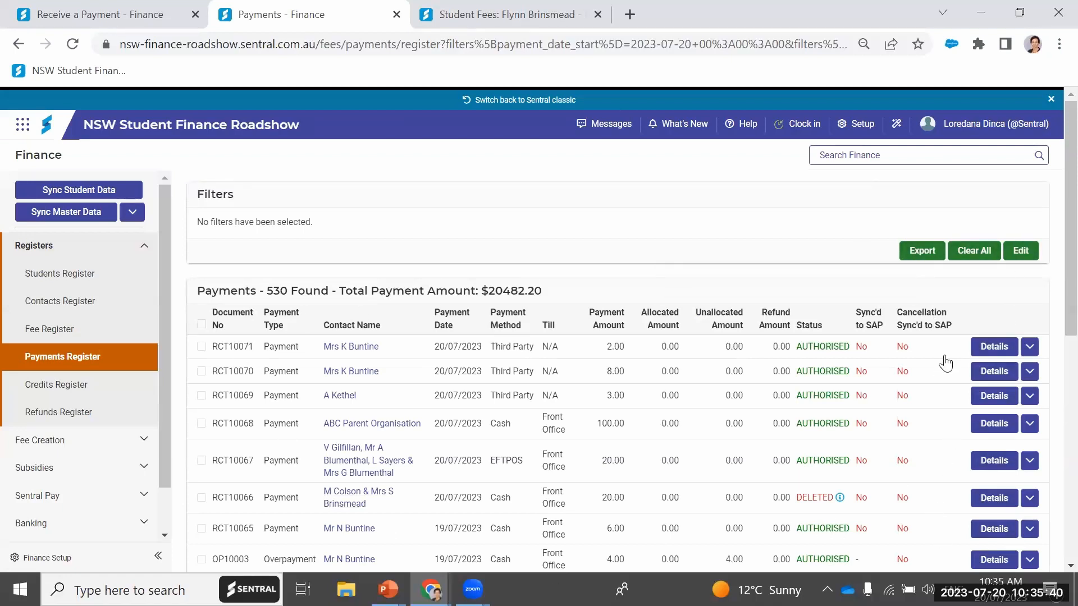
click(68, 361)
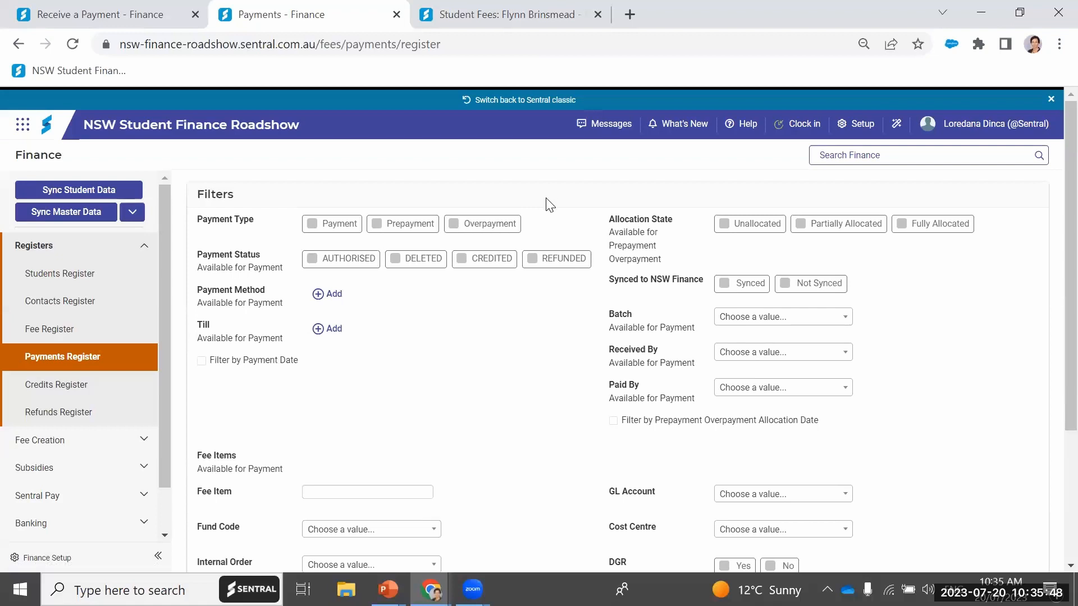
click(349, 262)
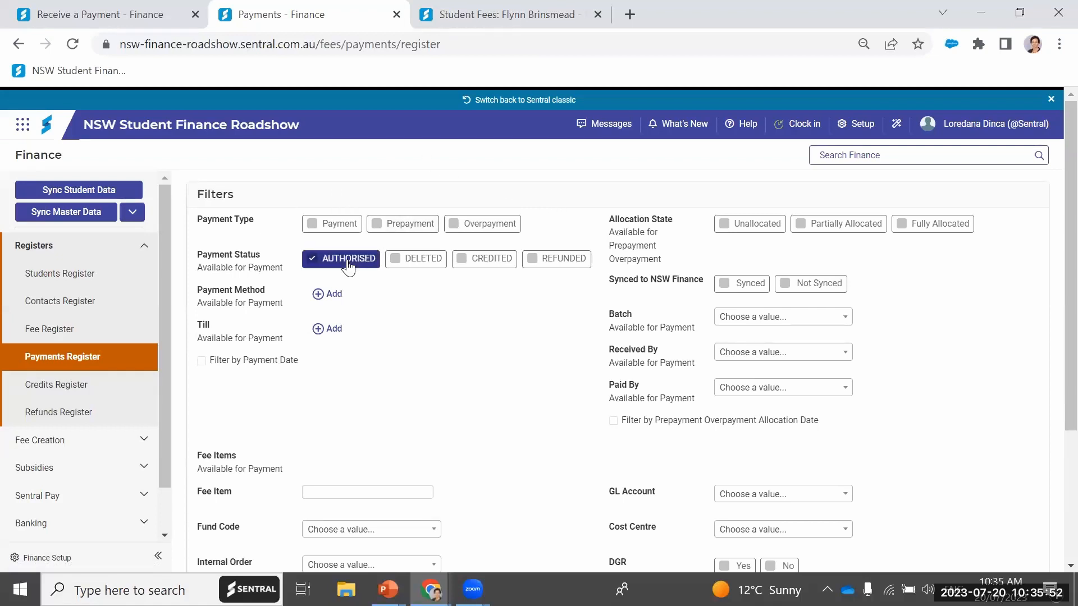
scroll(471, 453, down, 3)
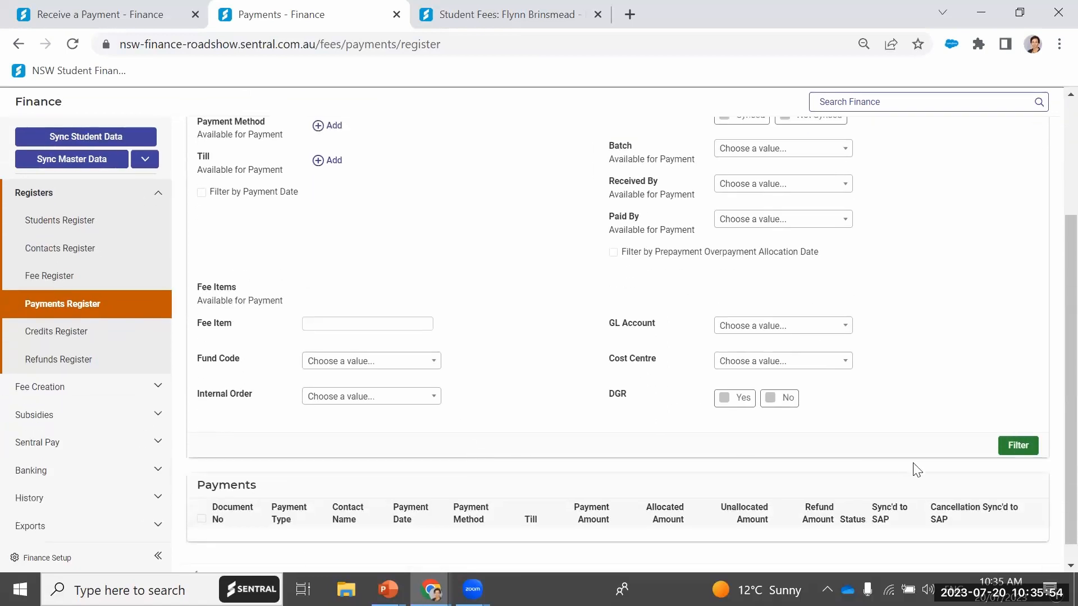
click(1017, 448)
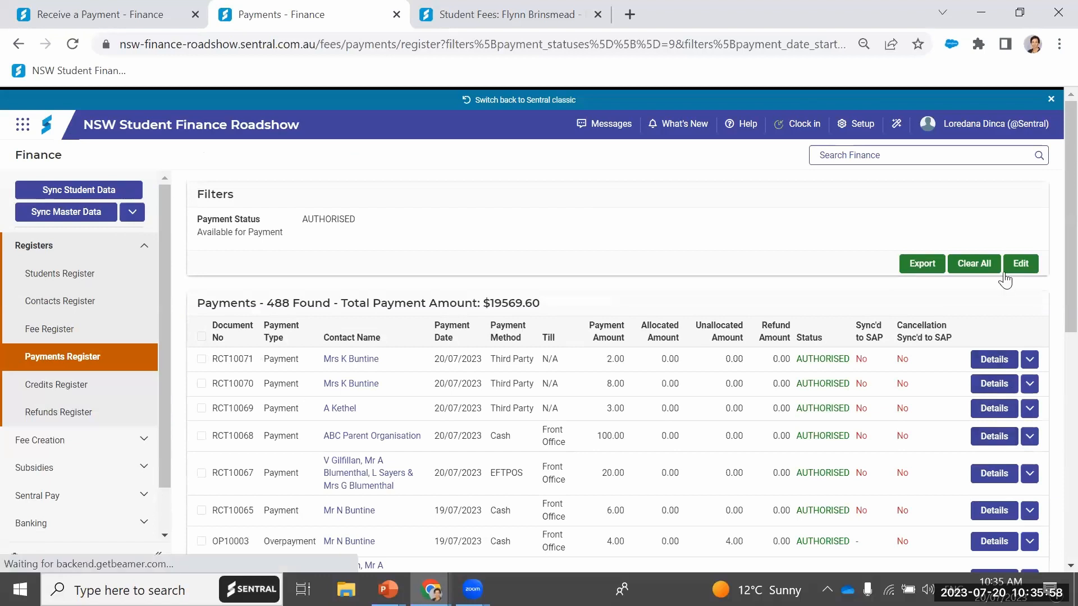
Reopen the Payments Register with cleared filters, select the AUTHORISED payment status, and review the other filter options
click(74, 366)
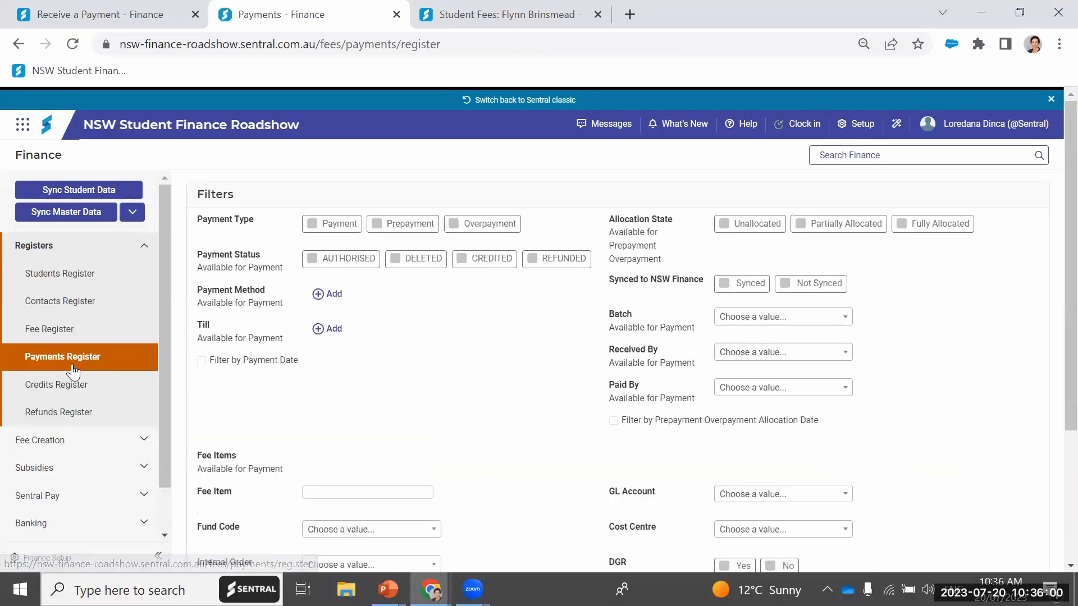
click(348, 263)
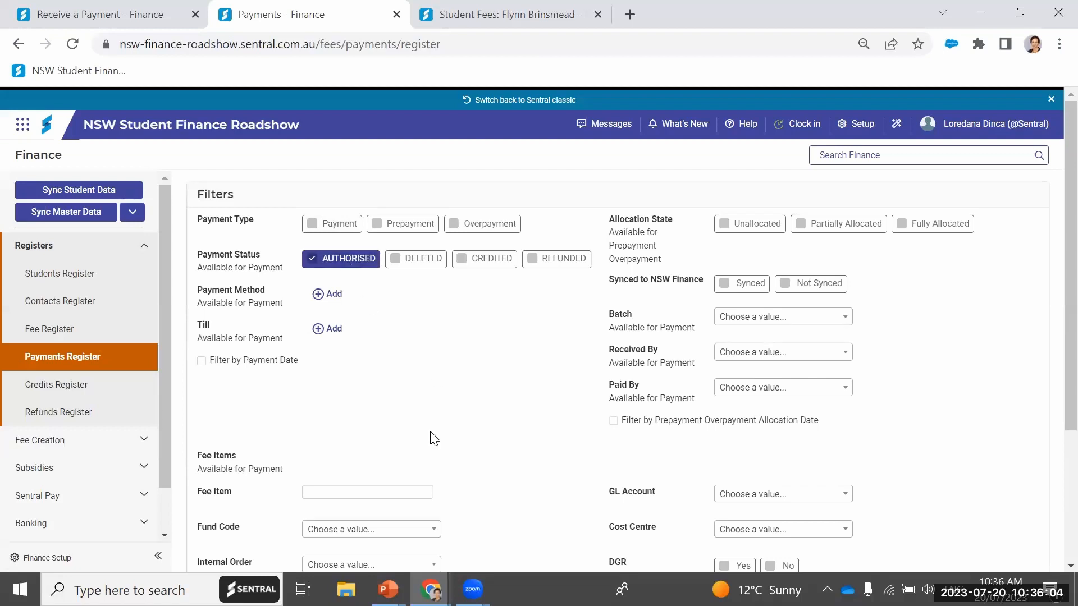
scroll(437, 430, down, 2)
scroll(430, 421, up, 2)
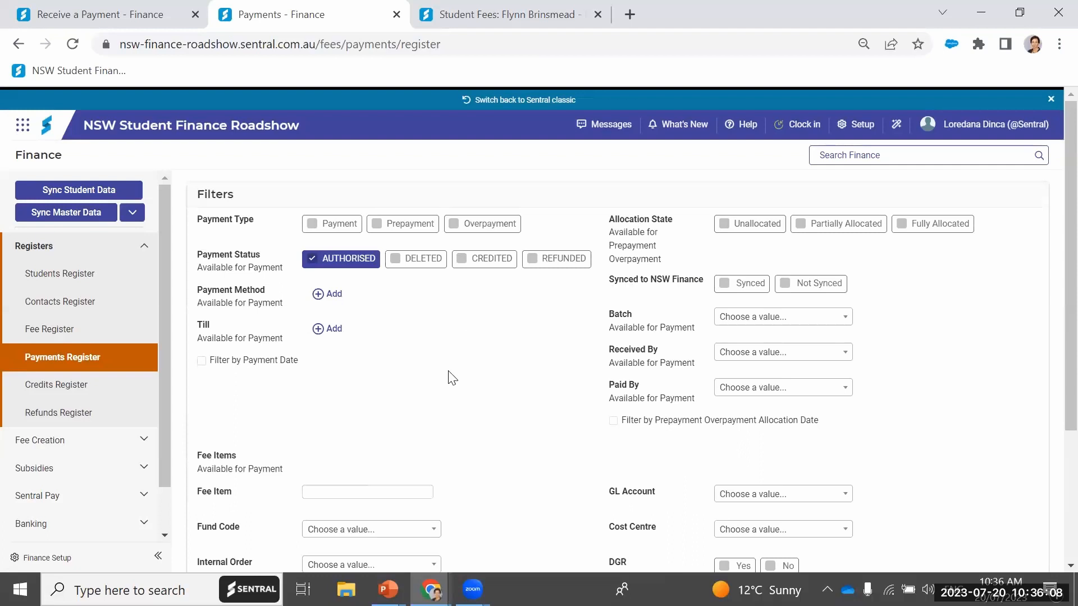
scroll(449, 381, down, 1)
scroll(449, 380, down, 1)
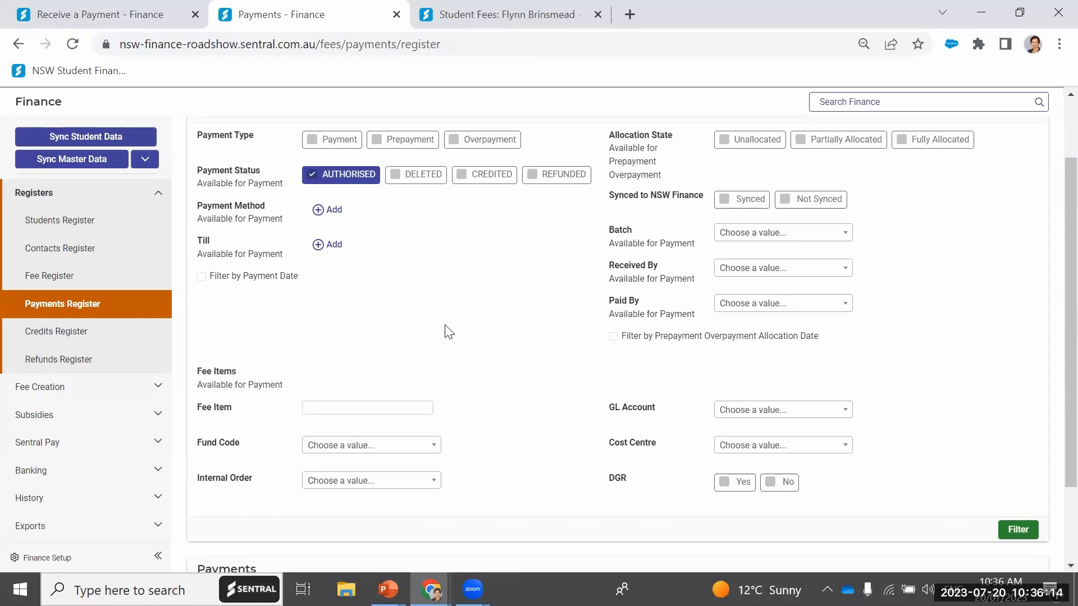
scroll(449, 331, up, 1)
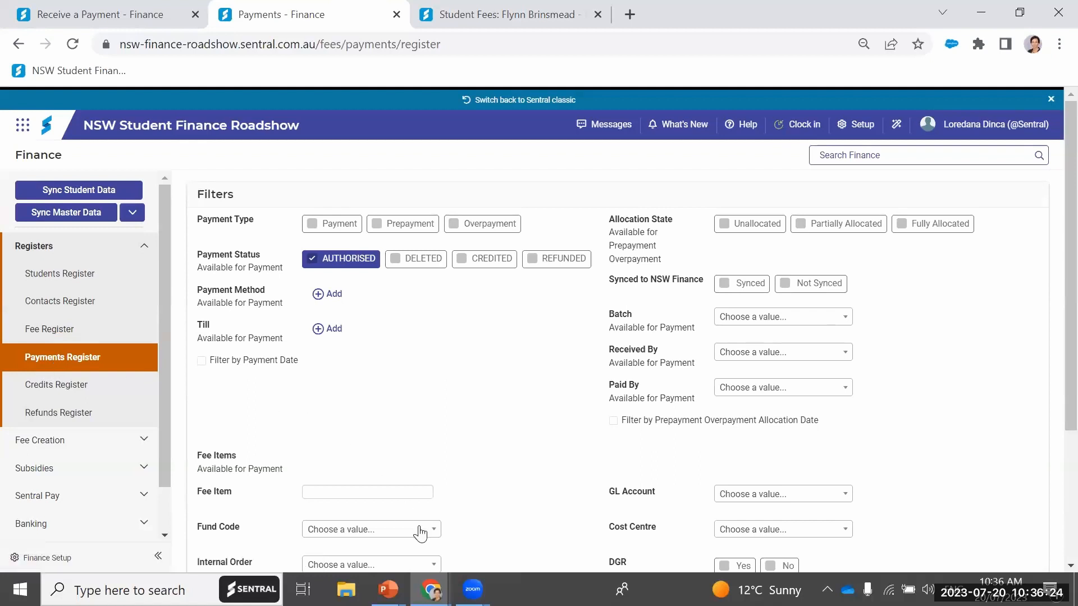
Switch to the PowerPoint slide show and advance the highlight to the Payment Register scenario
mouse_move(431, 590)
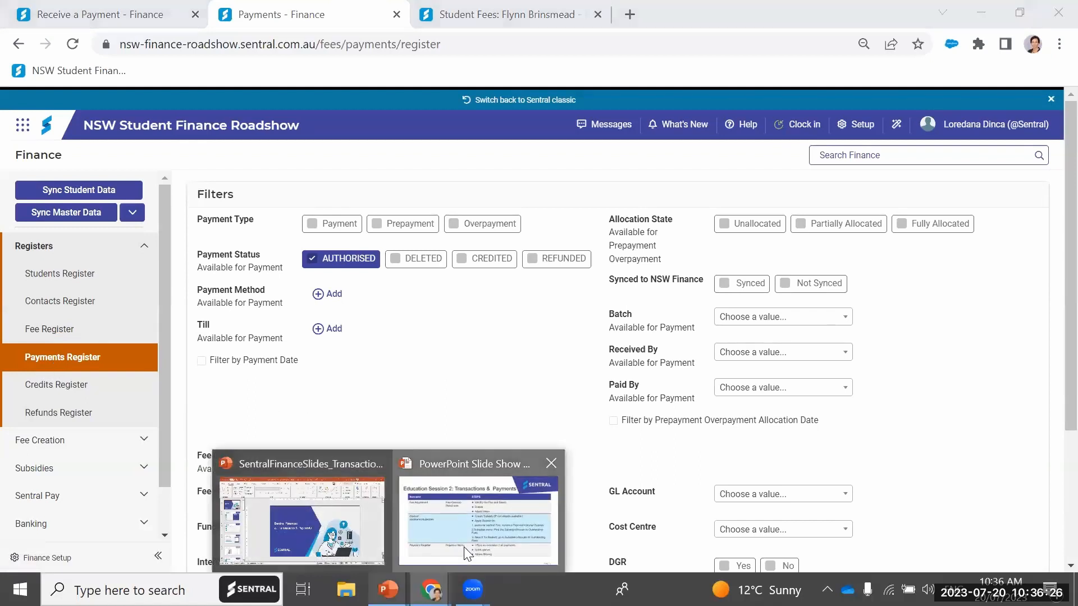
click(476, 505)
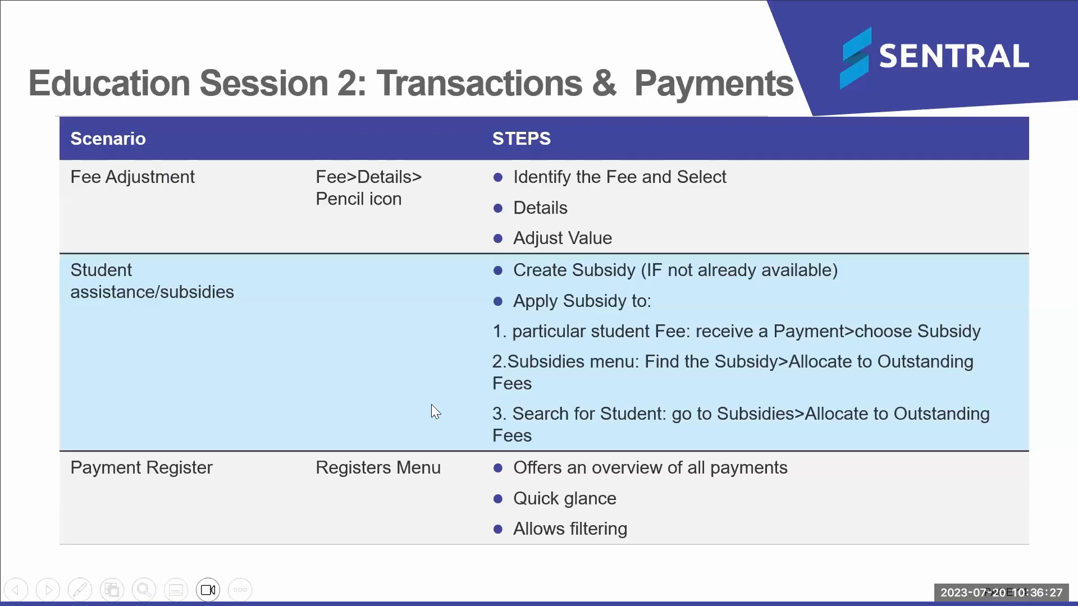
click(373, 407)
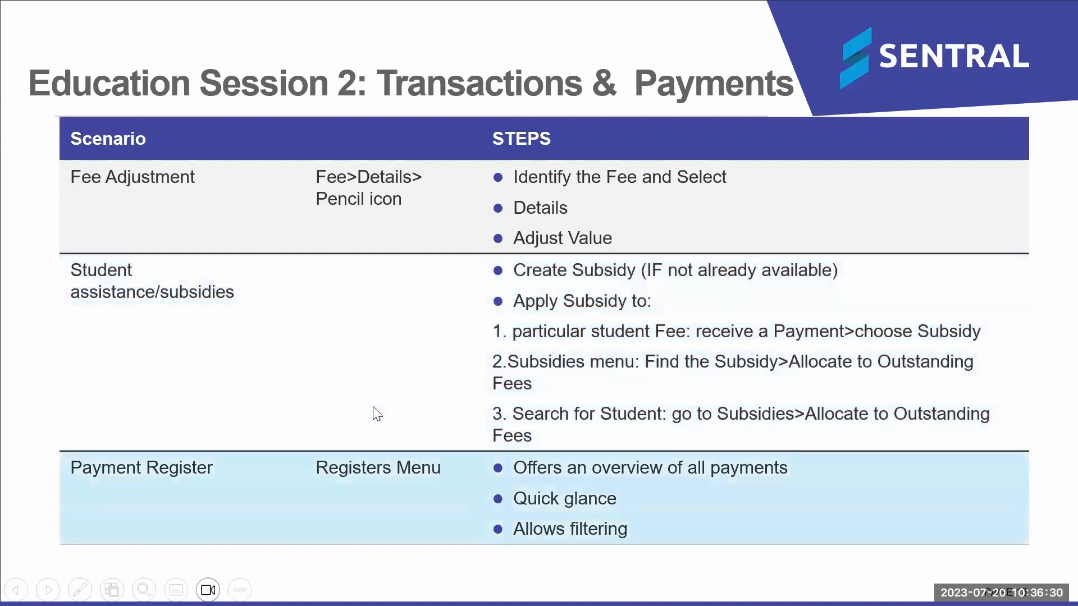